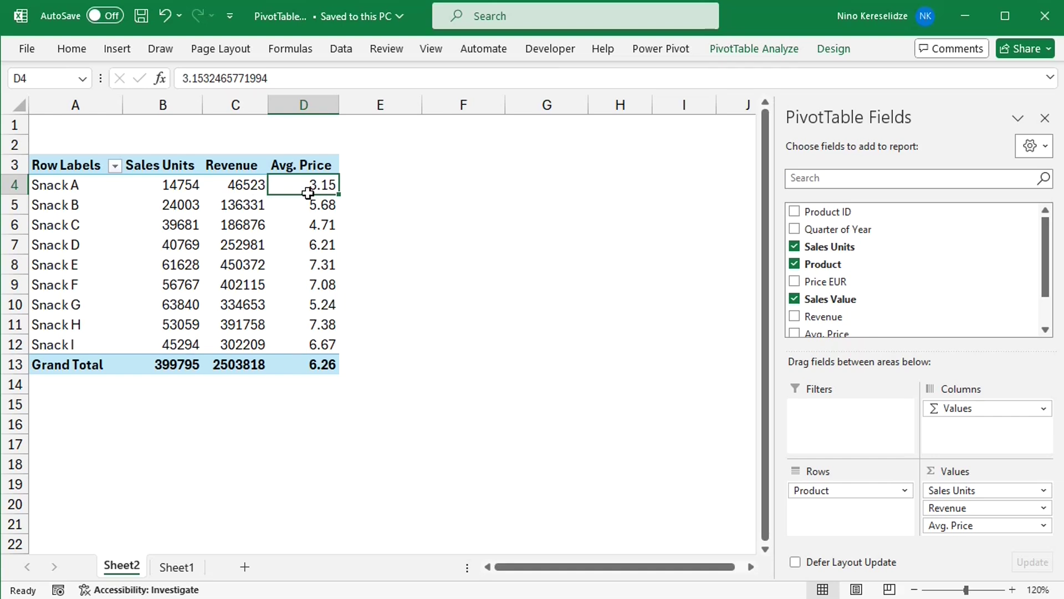
- Bring up the Excel taskbar window previews to find the Power Pivot.xlsx workbook
mouse_move(309, 193)
mouse_move(508, 598)
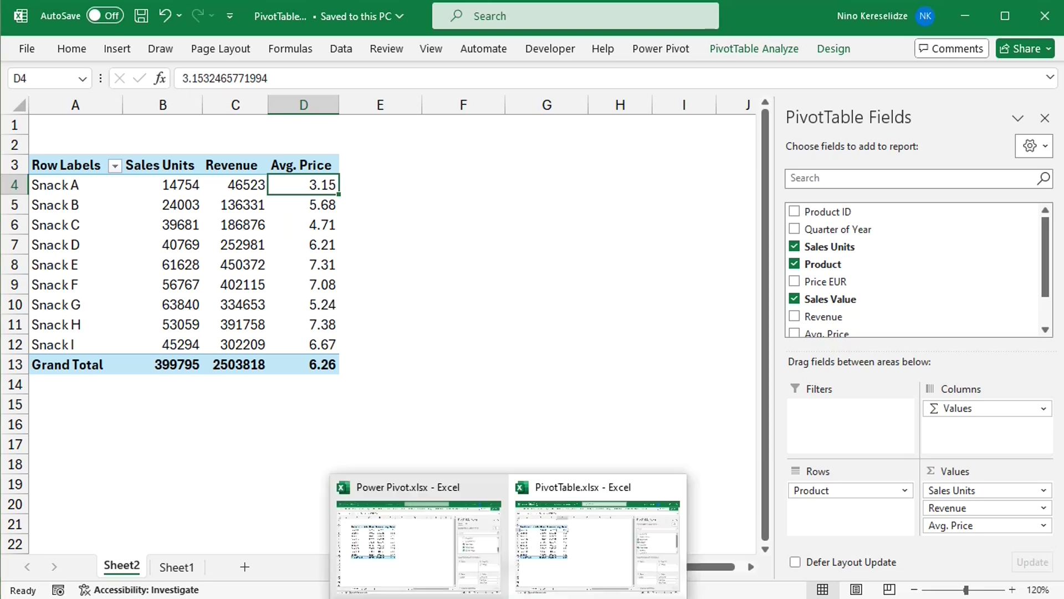
- Switch to Power Pivot.xlsx and confirm Calculated Field is greyed out under Fields, Items & Sets
click(407, 490)
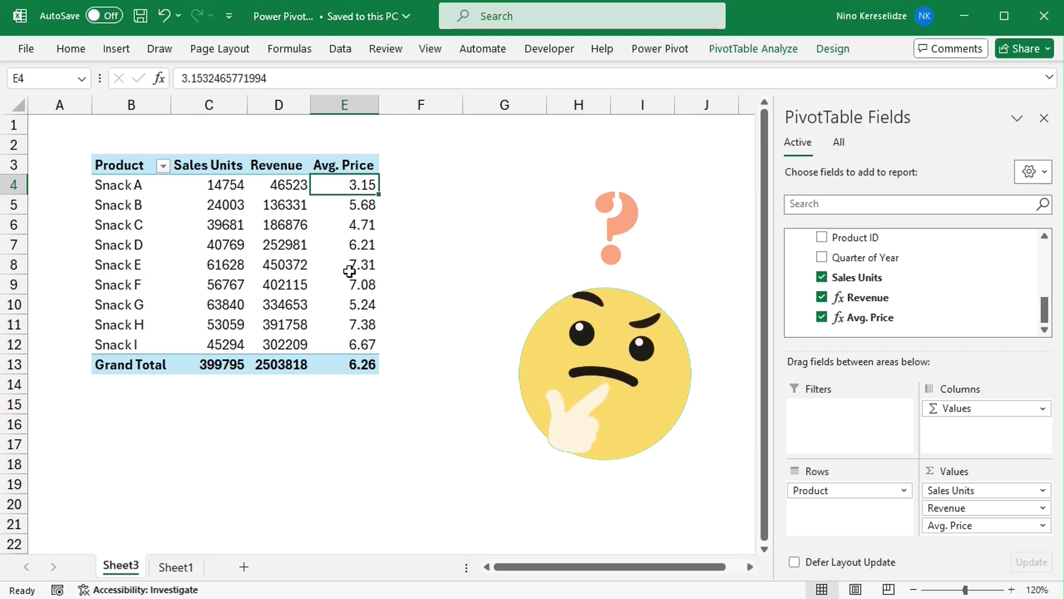
mouse_move(349, 271)
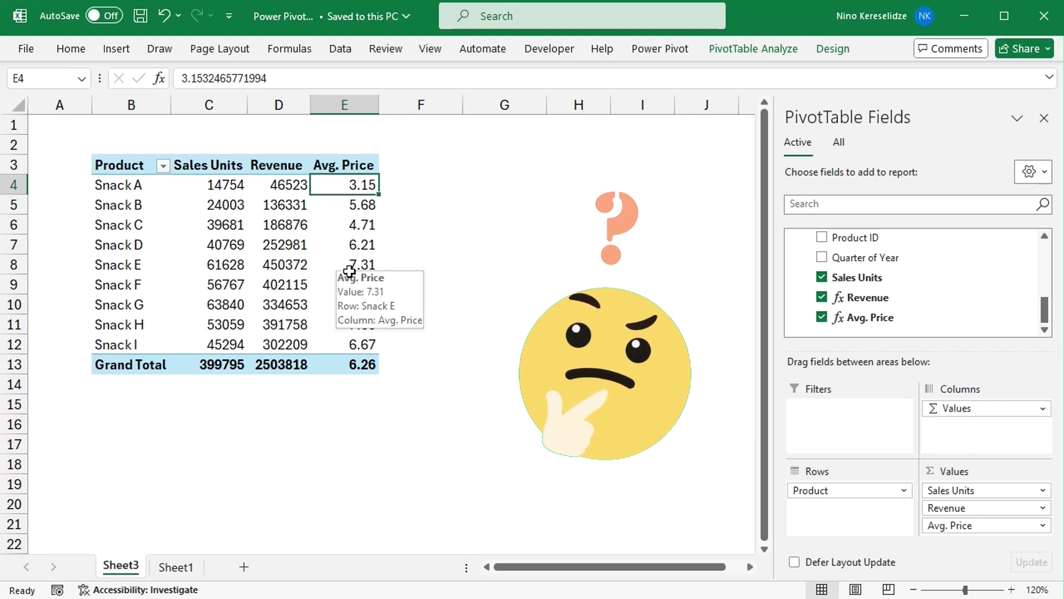
click(767, 47)
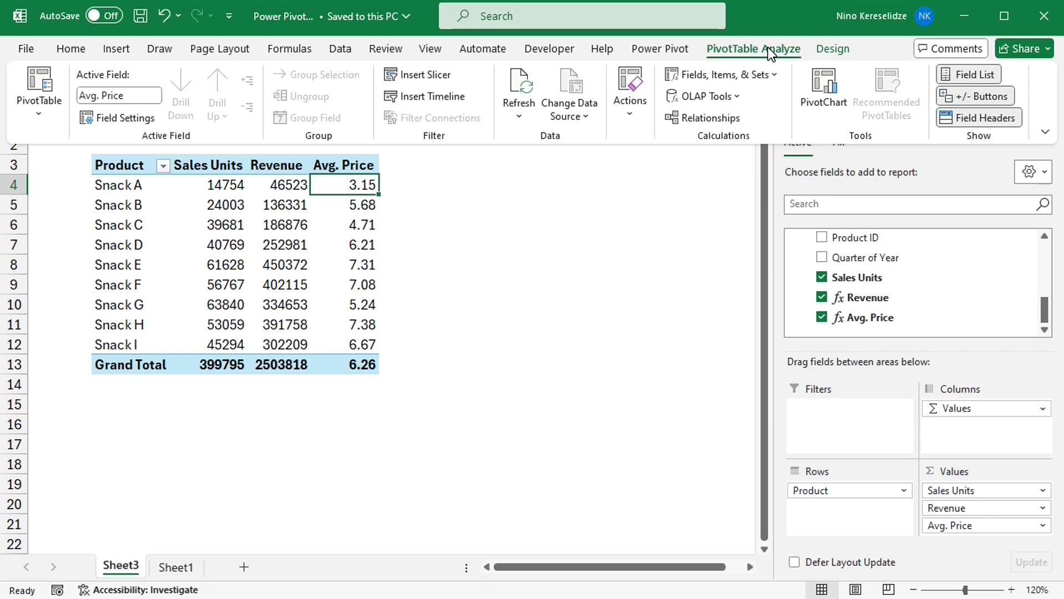
click(755, 74)
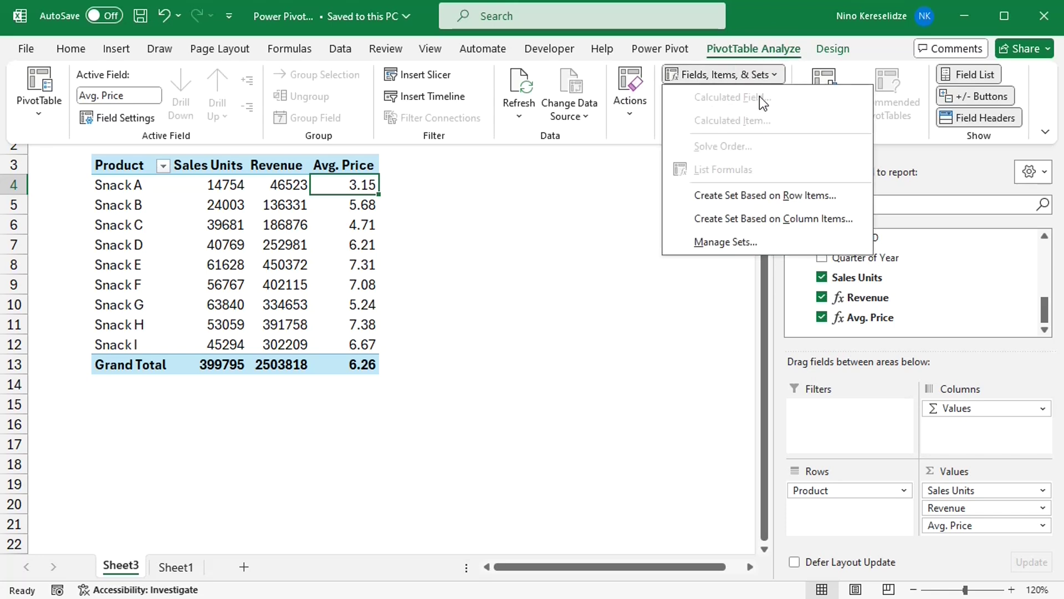
click(634, 407)
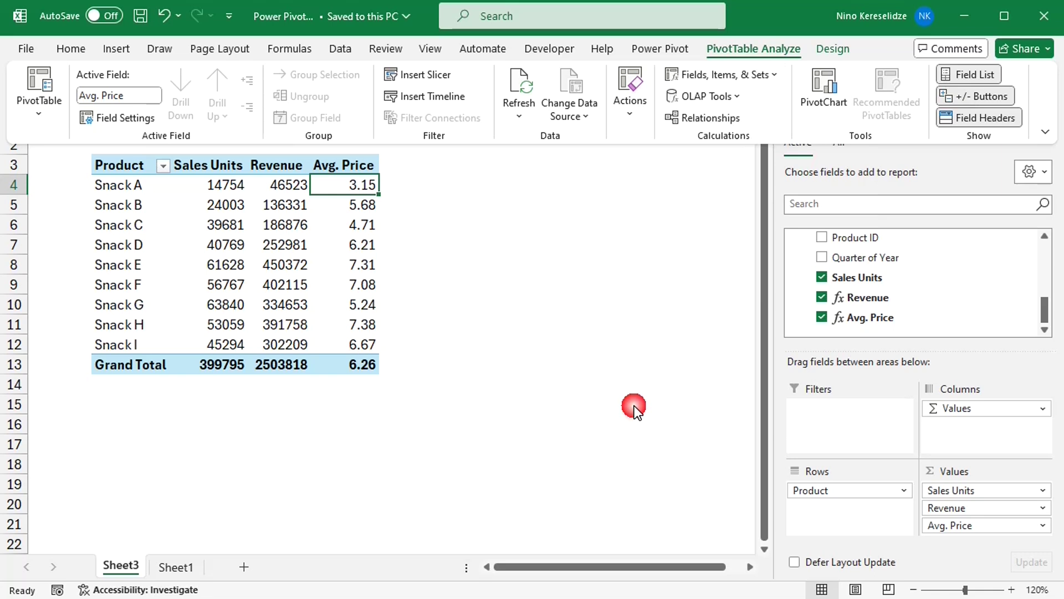
- Collapse the PivotTable Analyze ribbon to reach the PowerPivot.xlsx source tables
click(636, 410)
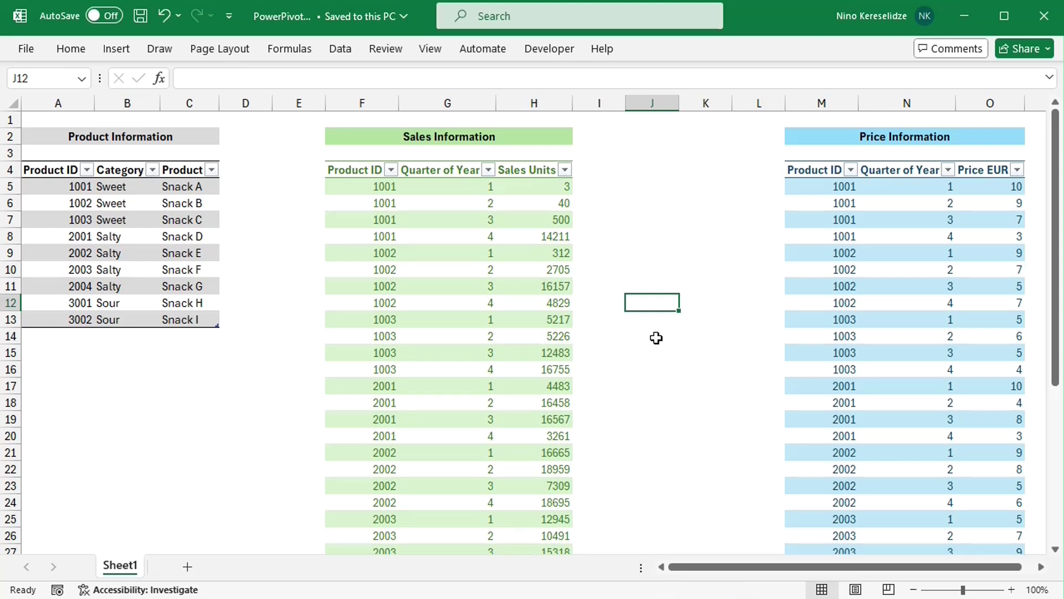
- Enter =XLOOKUP([@[Product ID]],Table1[Product ID],Table1[Product]) in I5 to fill a new column
click(591, 191)
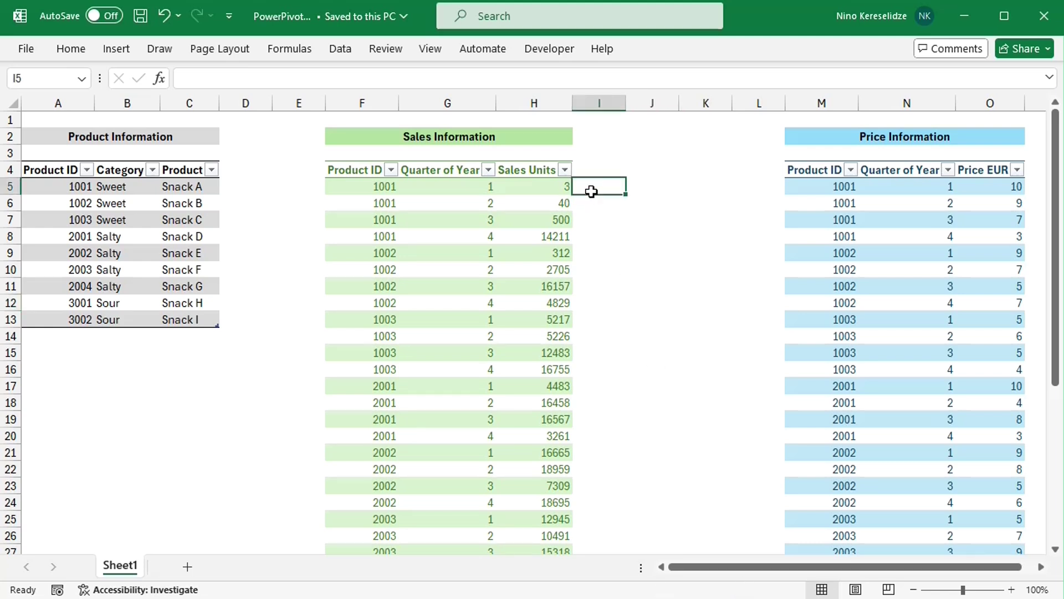
text(=)
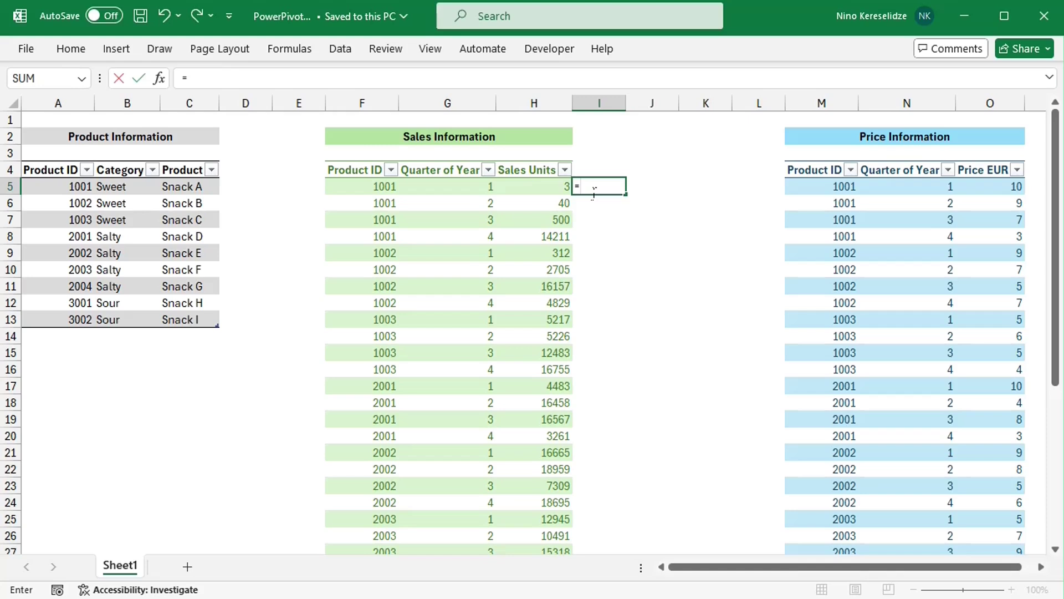
text(xlook)
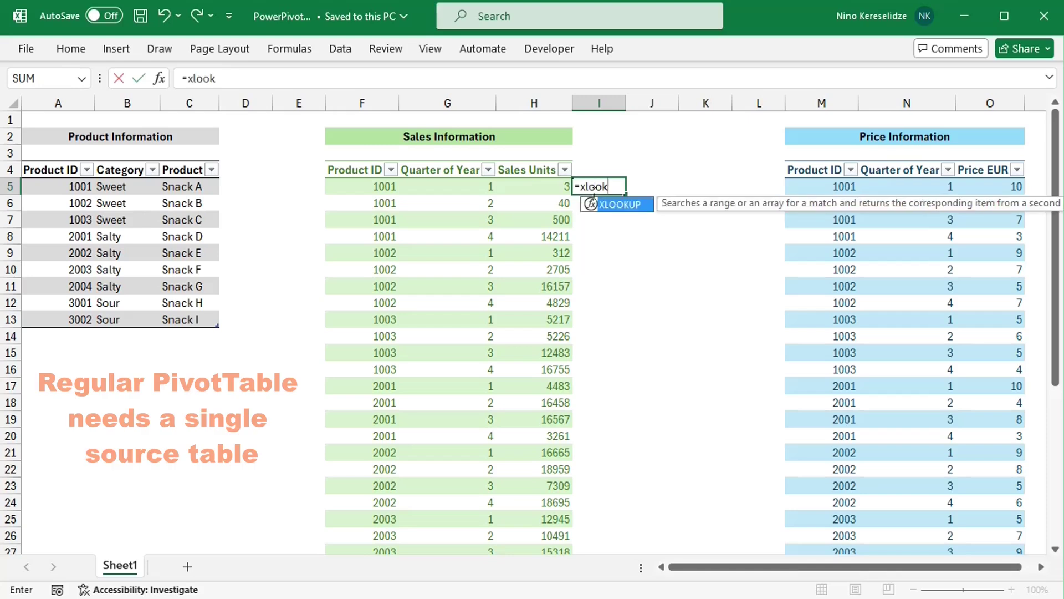
text(up()
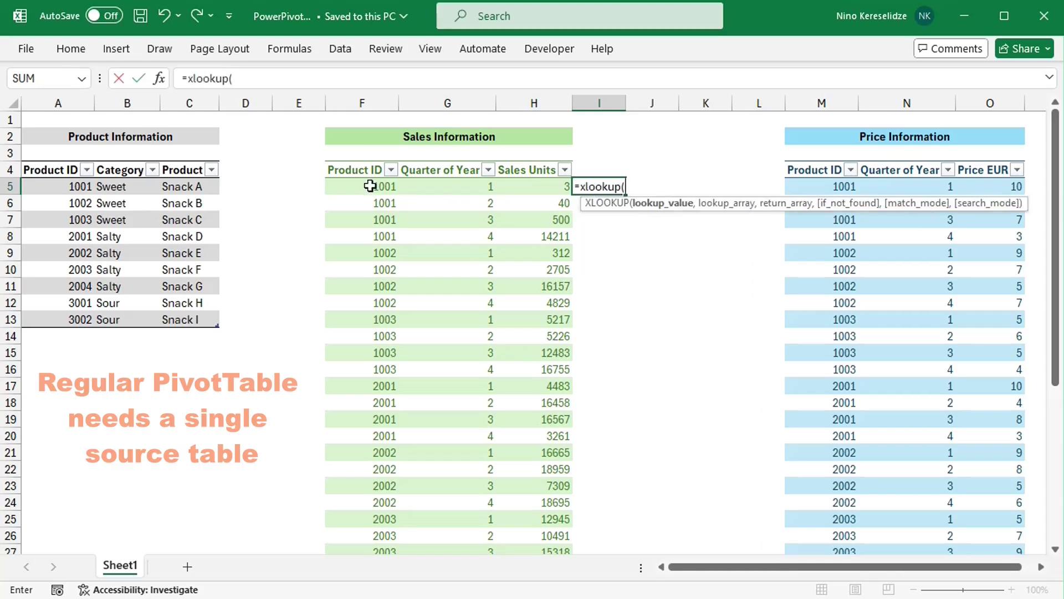
click(352, 189)
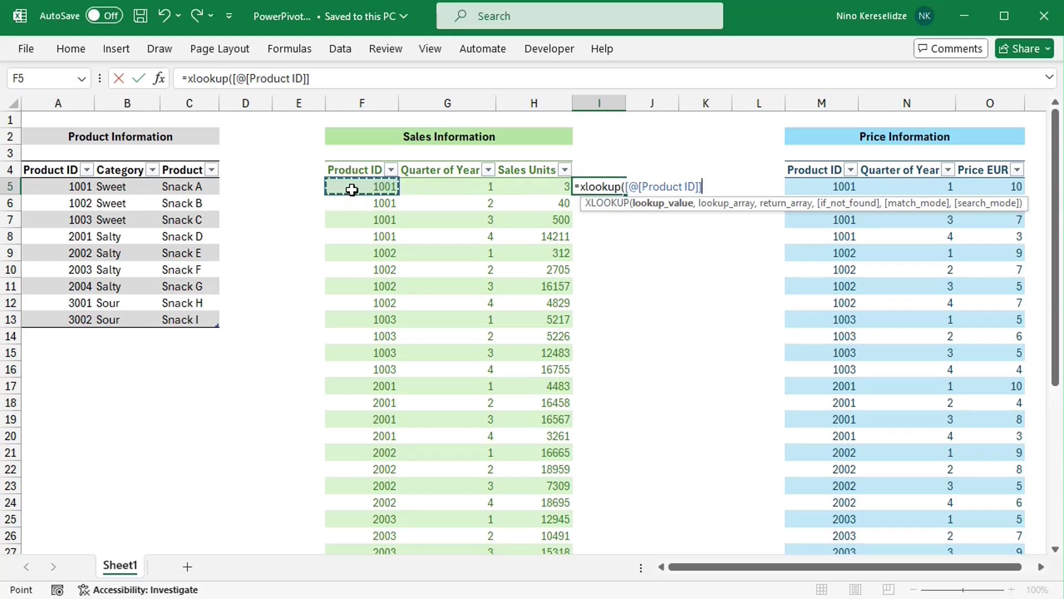
text(,)
click(64, 177)
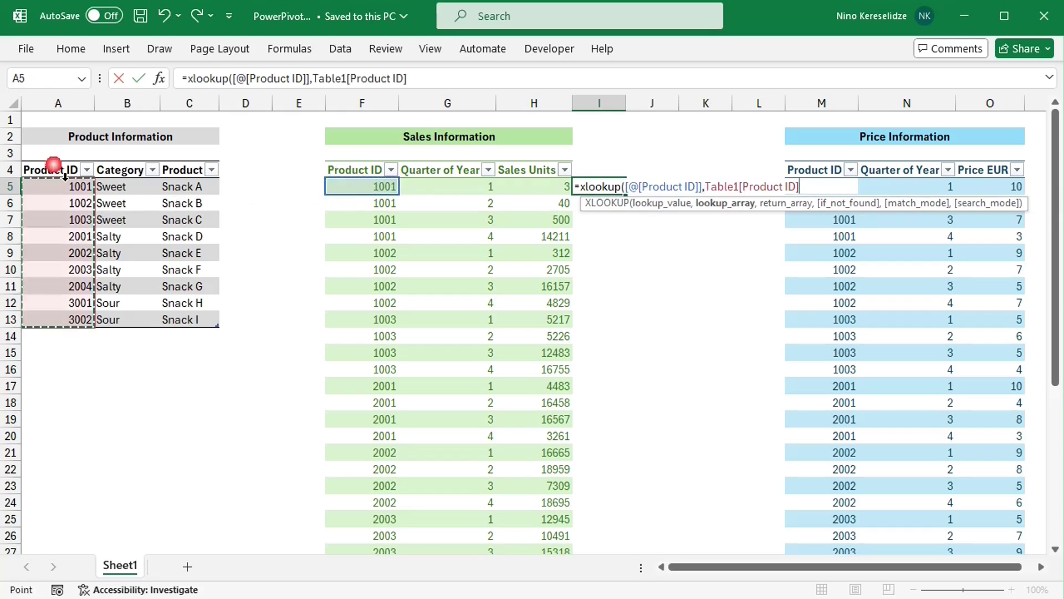
text(,)
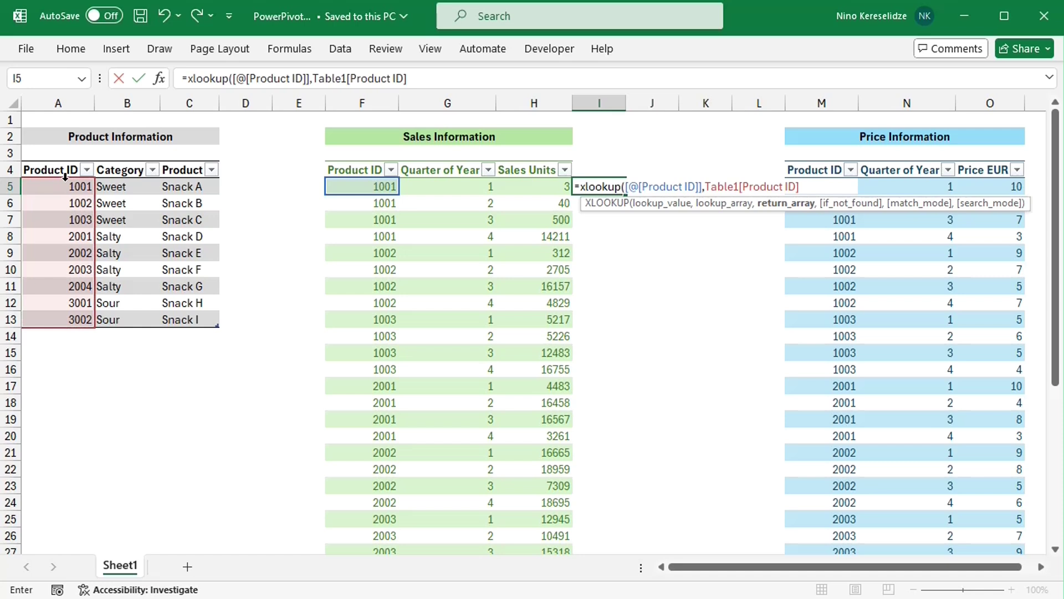
click(189, 176)
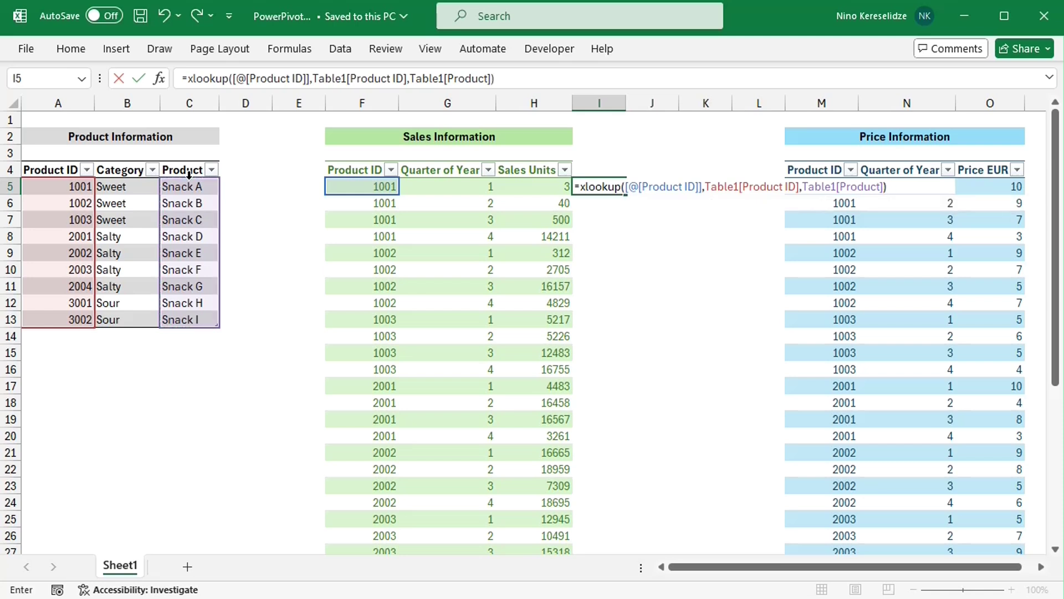
key(Return)
- Rename the new column's header from Column1 to Product
double_click(600, 171)
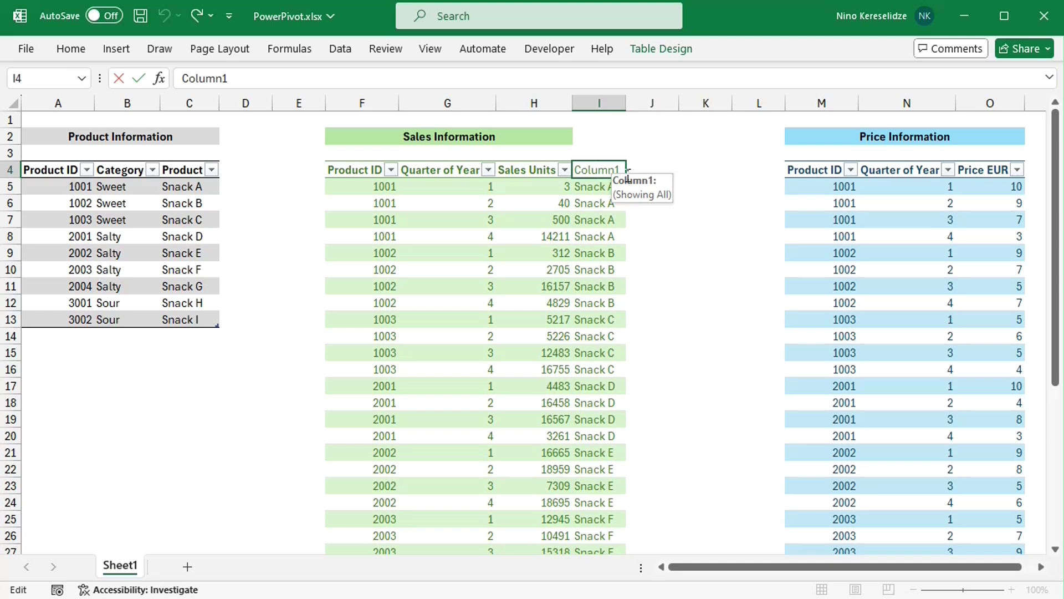
double_click(586, 173)
text(Product)
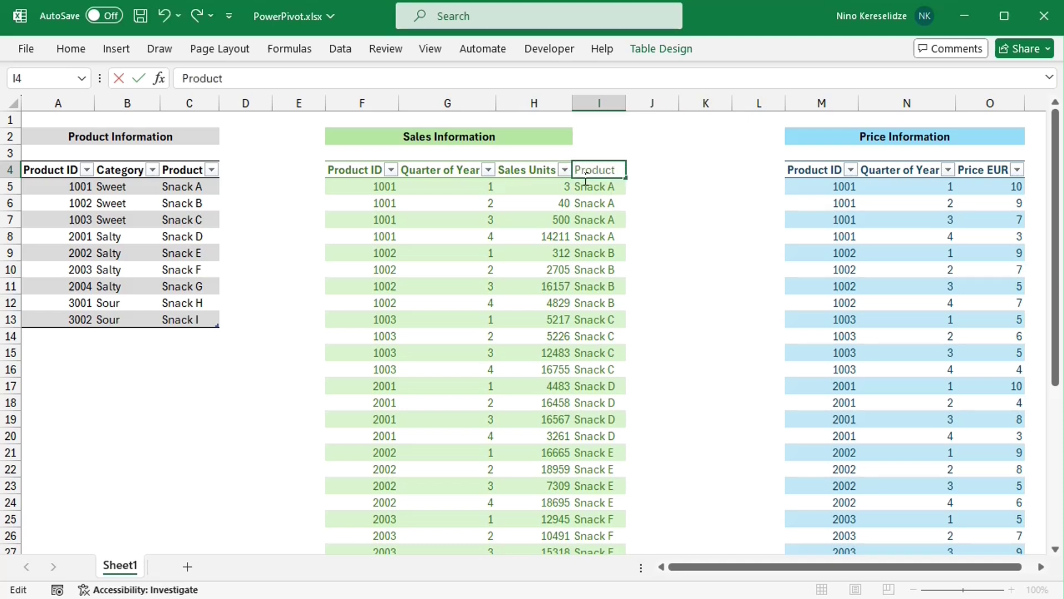
key(Return)
- In J5, enter an XLOOKUP returning Table3[Price EUR] matched on Product ID and Quarter of Year
click(652, 191)
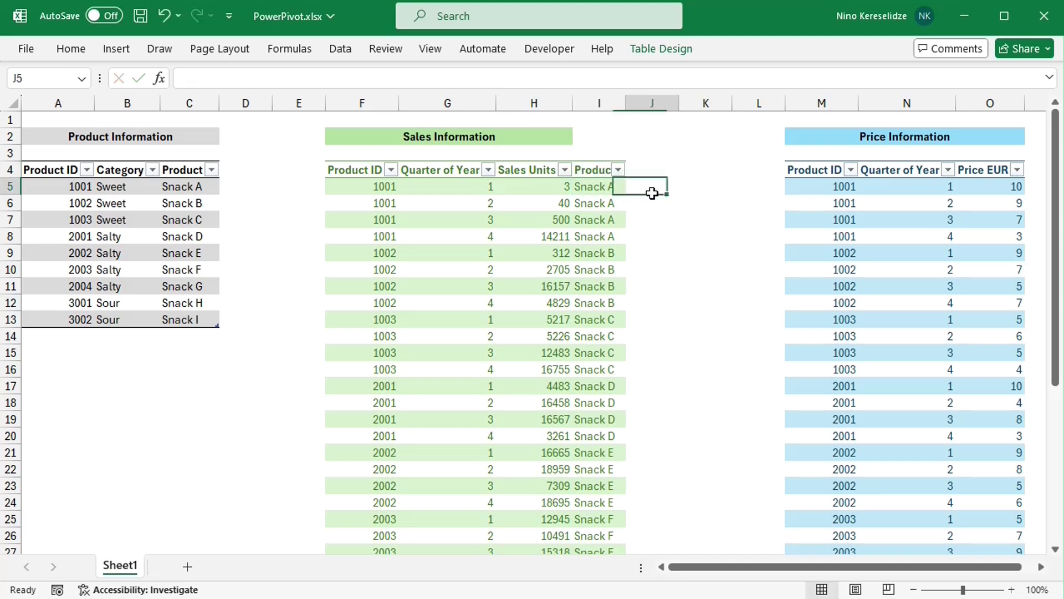
text(=)
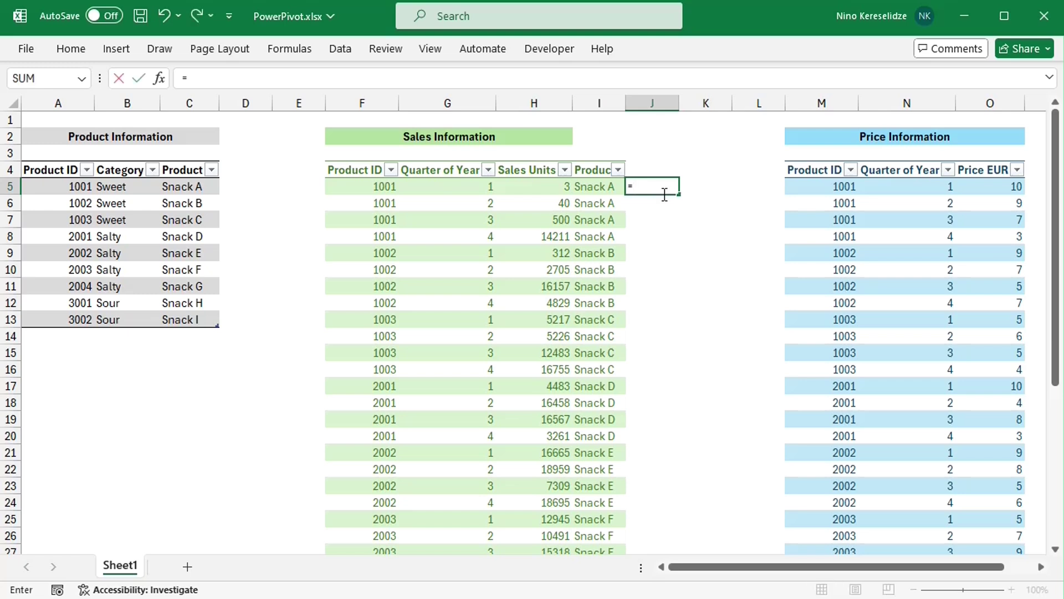
text(xlookup)
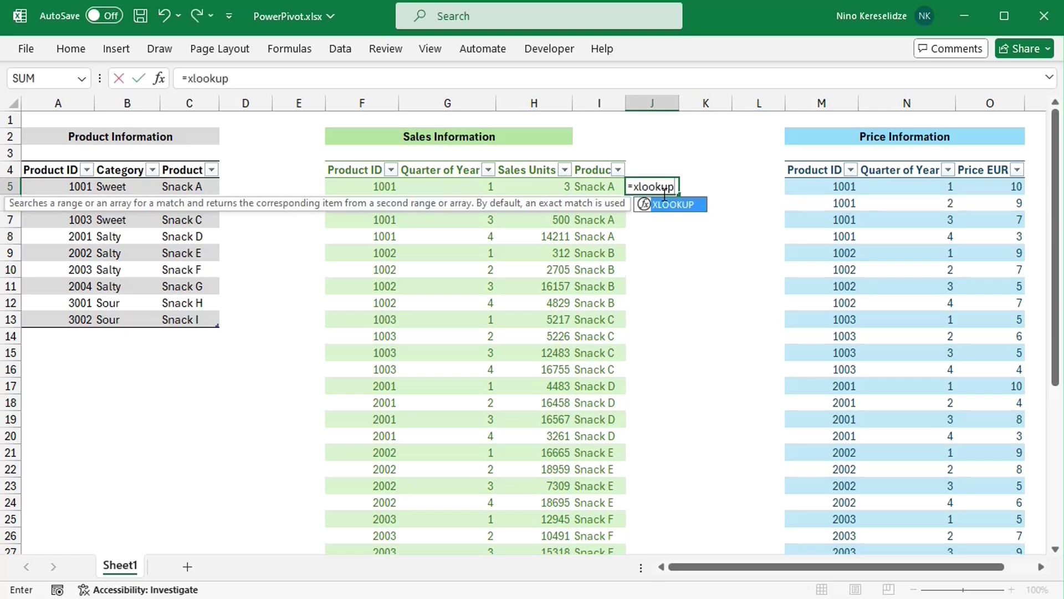
text((1)
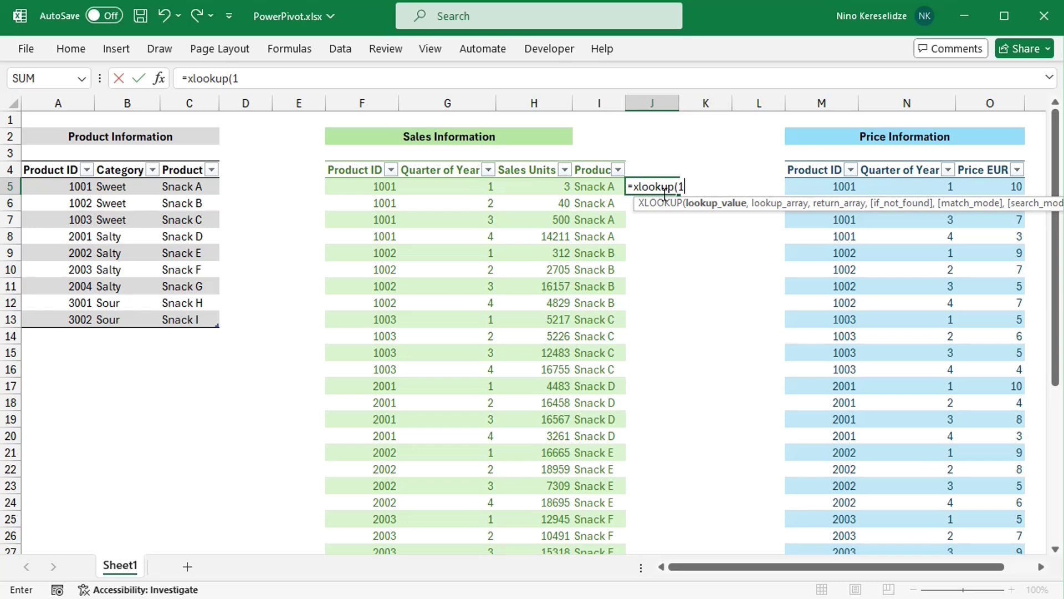
text(,()
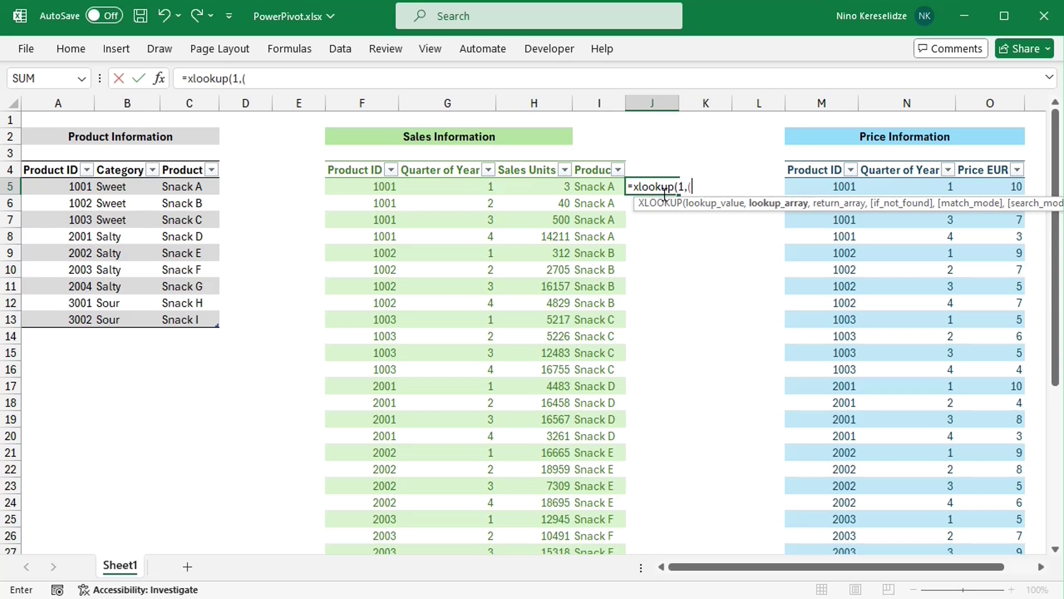
click(351, 193)
text(=)
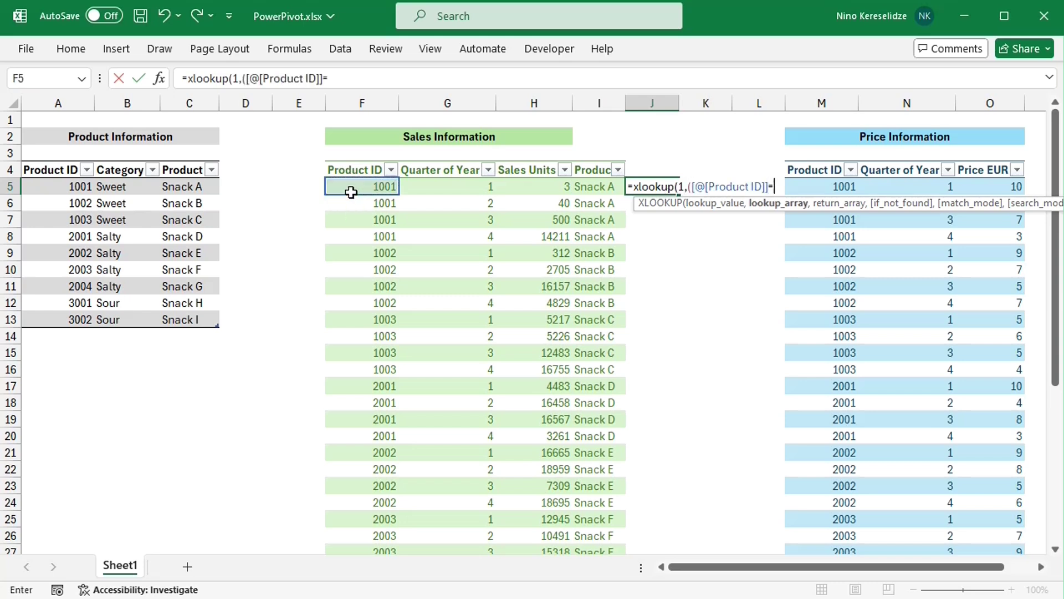
click(836, 176)
text()*()
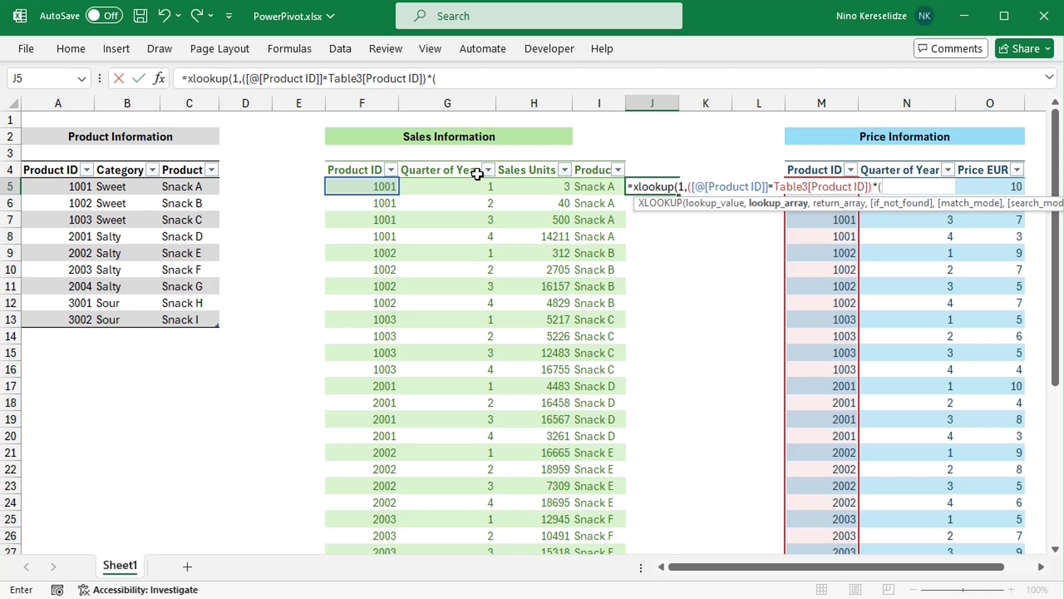
click(462, 189)
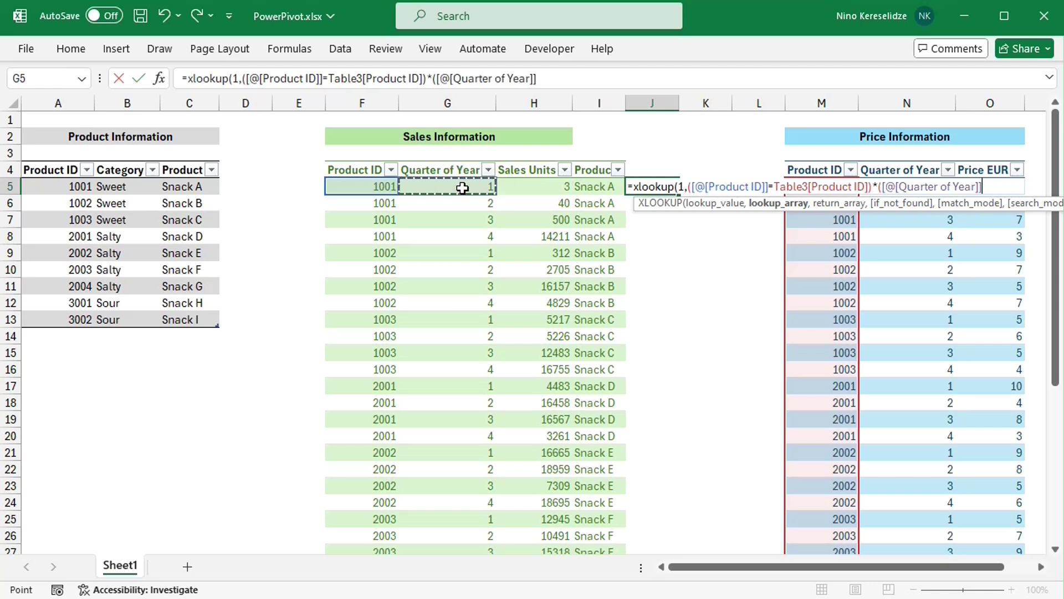
text(=)
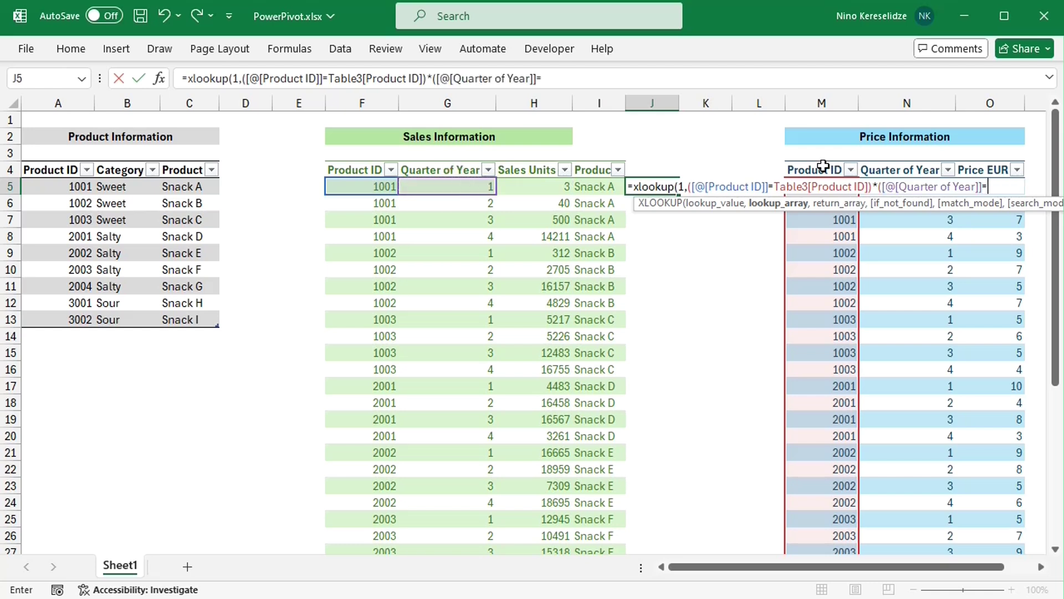
click(909, 175)
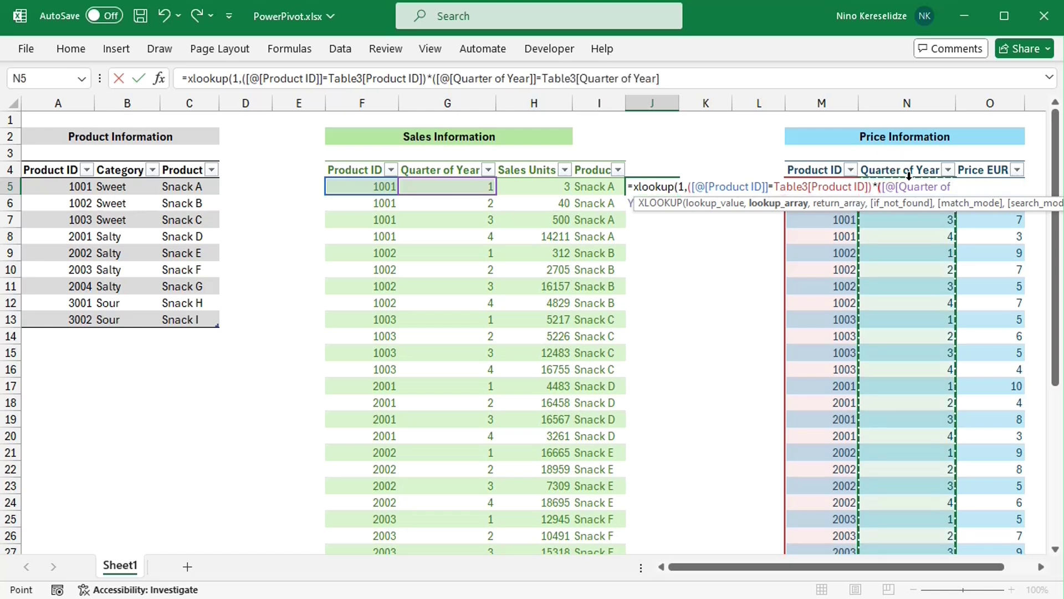
text(),)
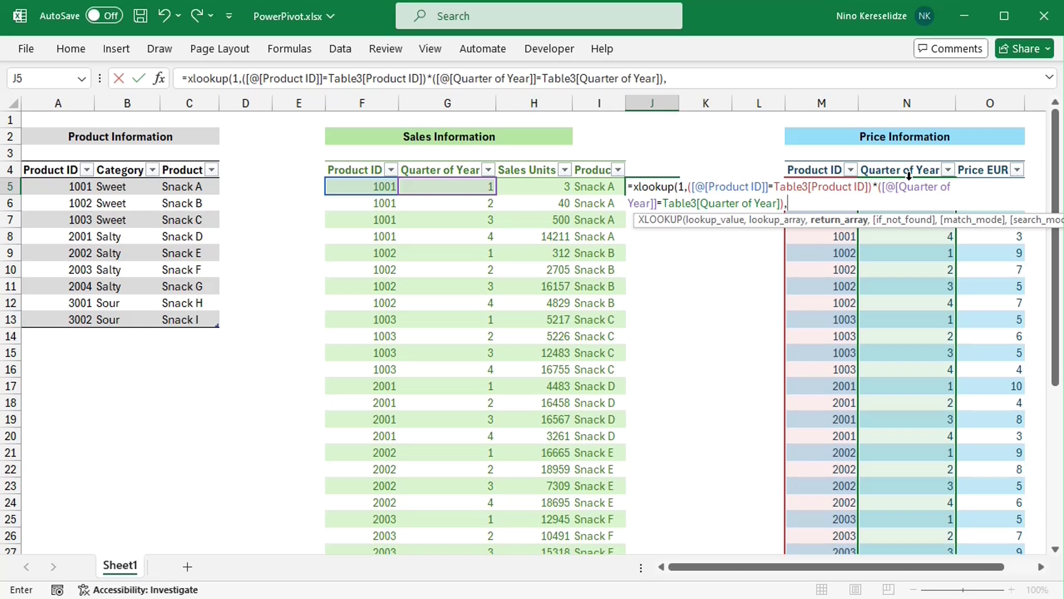
click(989, 174)
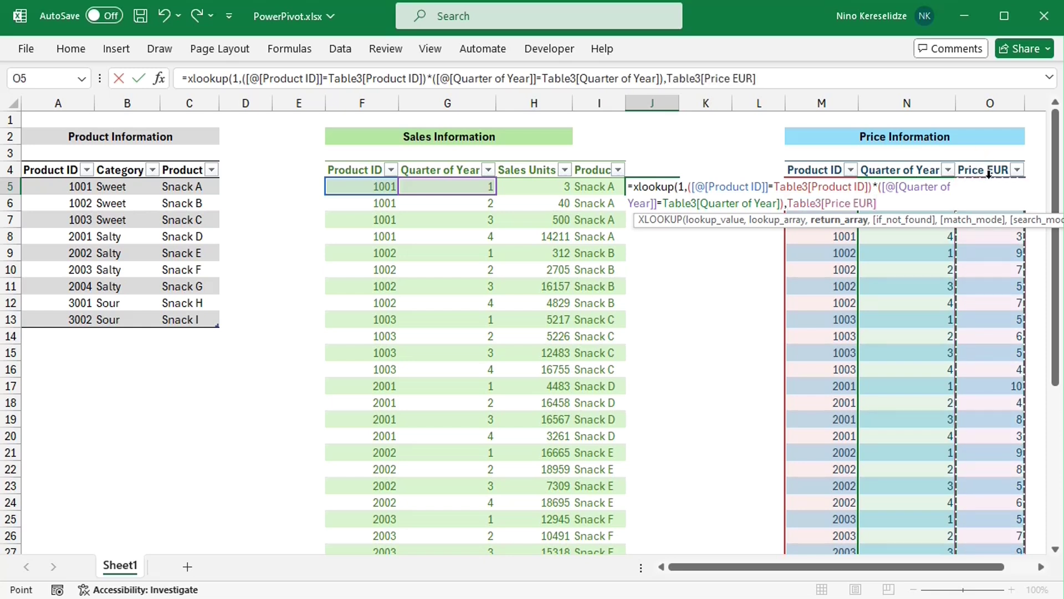
text(,0)
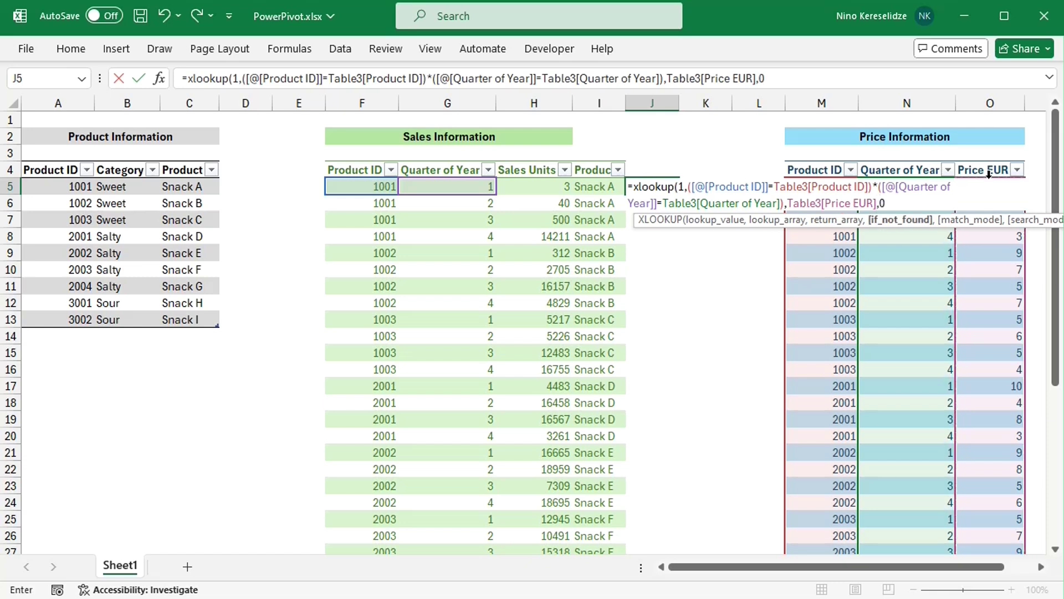
text())
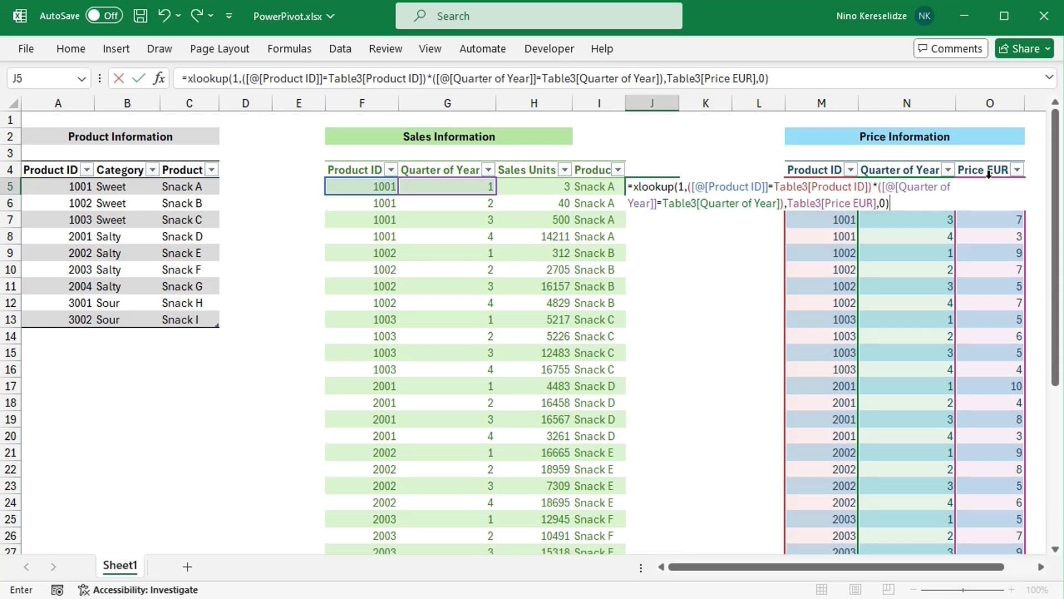
key(Return)
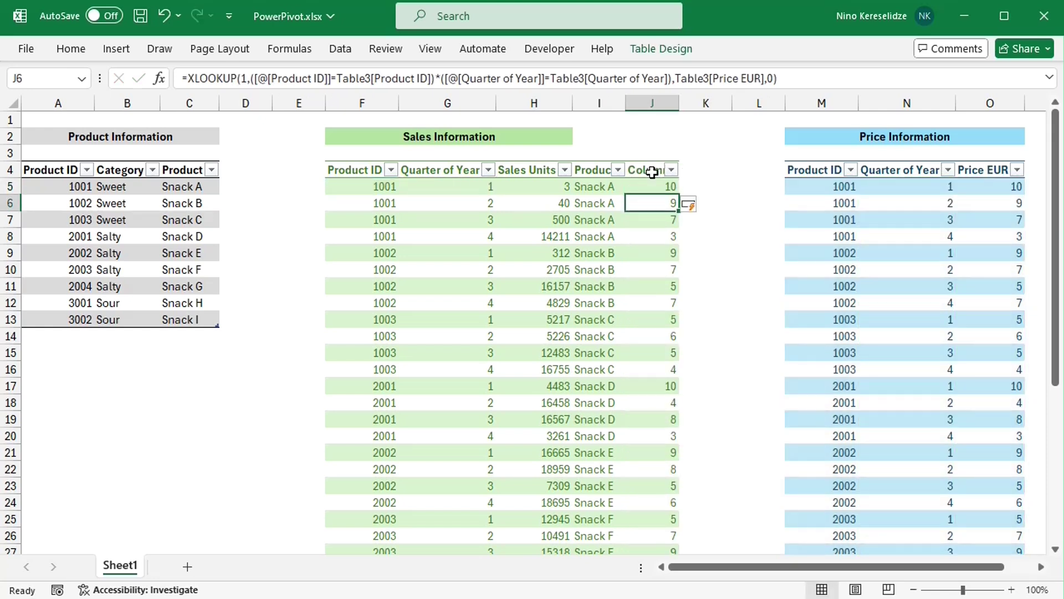
- Name the new J4 column header Price EUR
click(654, 172)
text(Price EUR)
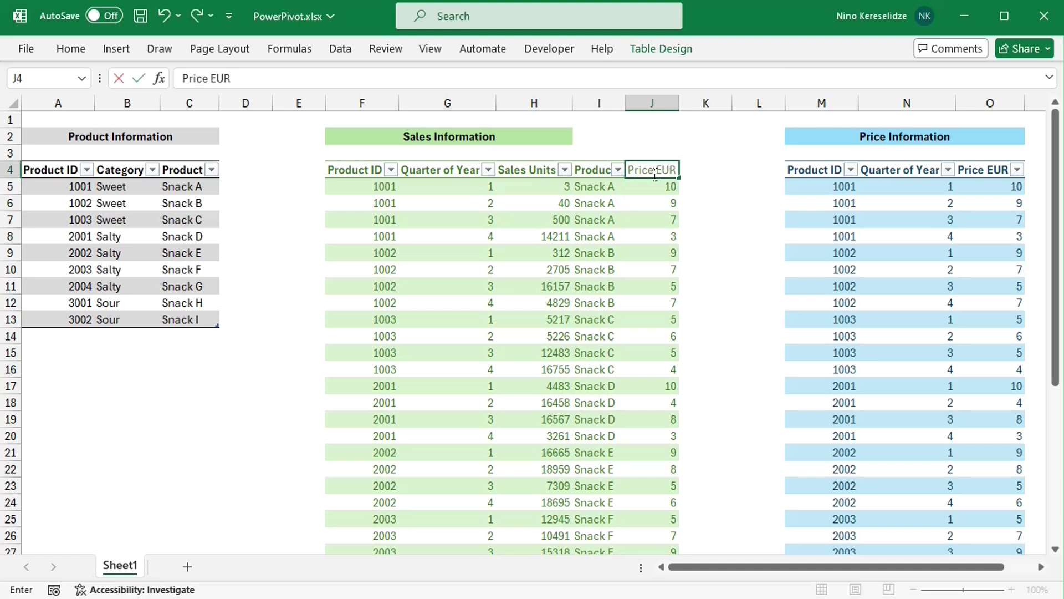
key(Return)
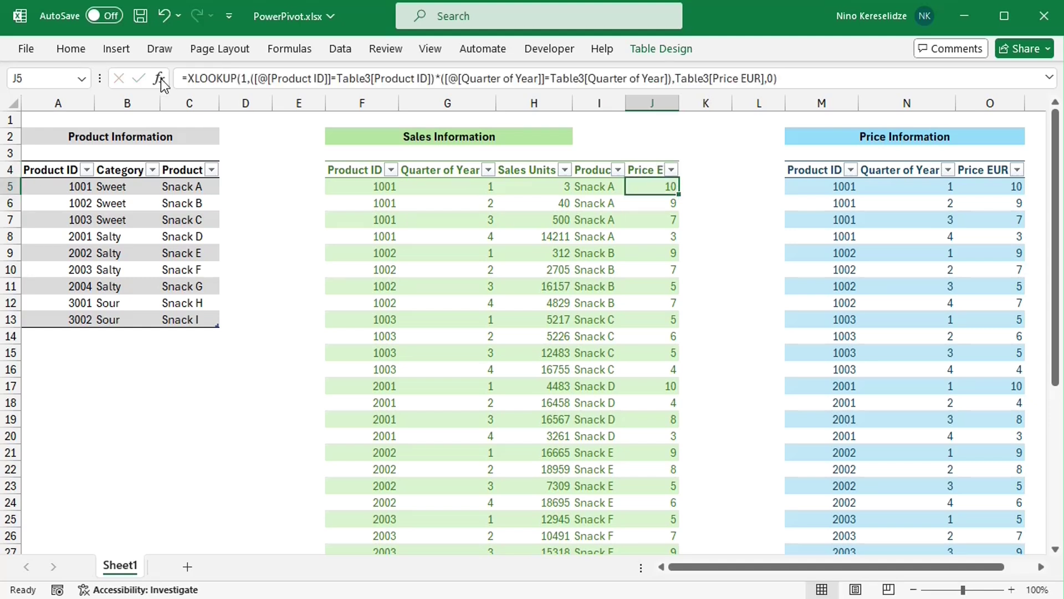
- Create a PivotTable from the sales table on a new sheet, with Product rows summing Sales Units
click(116, 51)
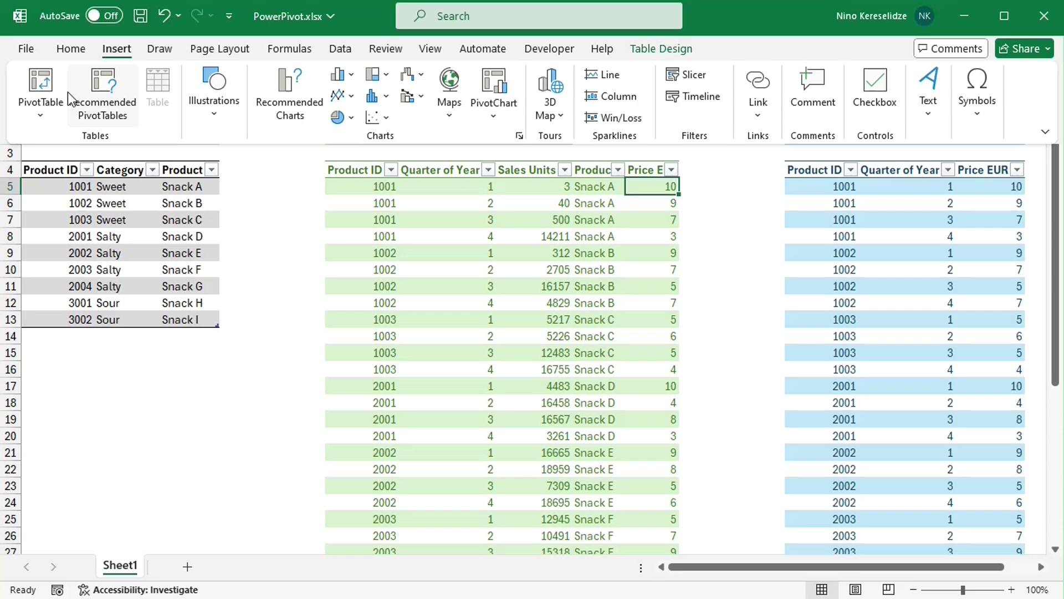
click(47, 112)
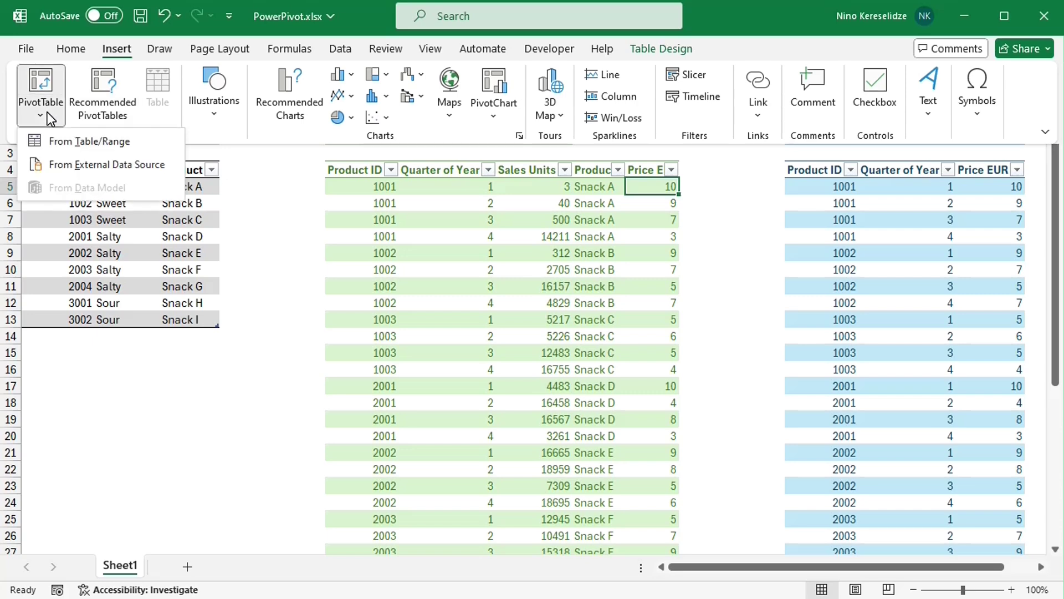
click(81, 141)
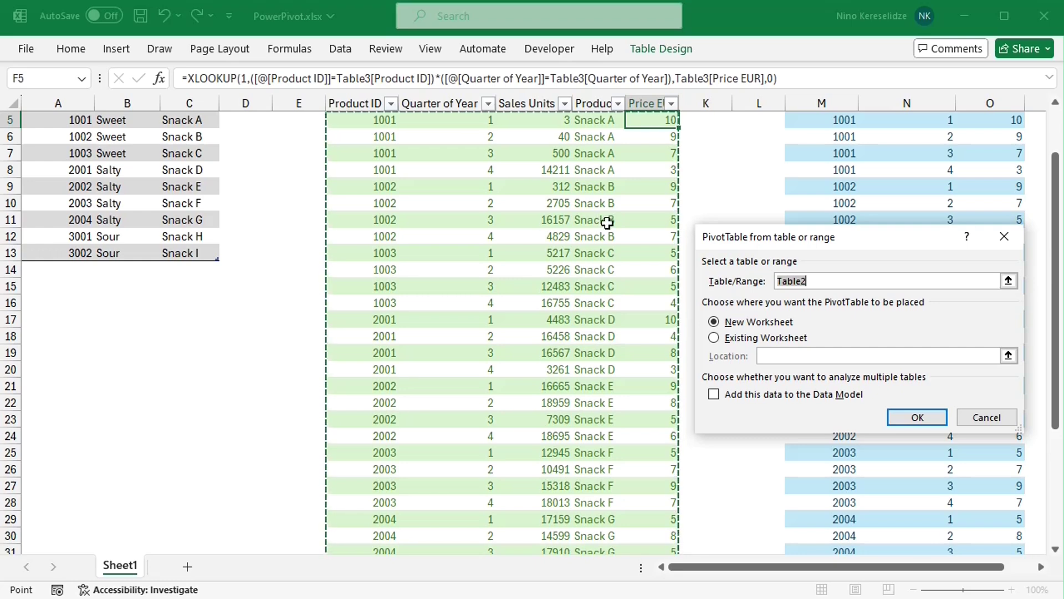
click(909, 415)
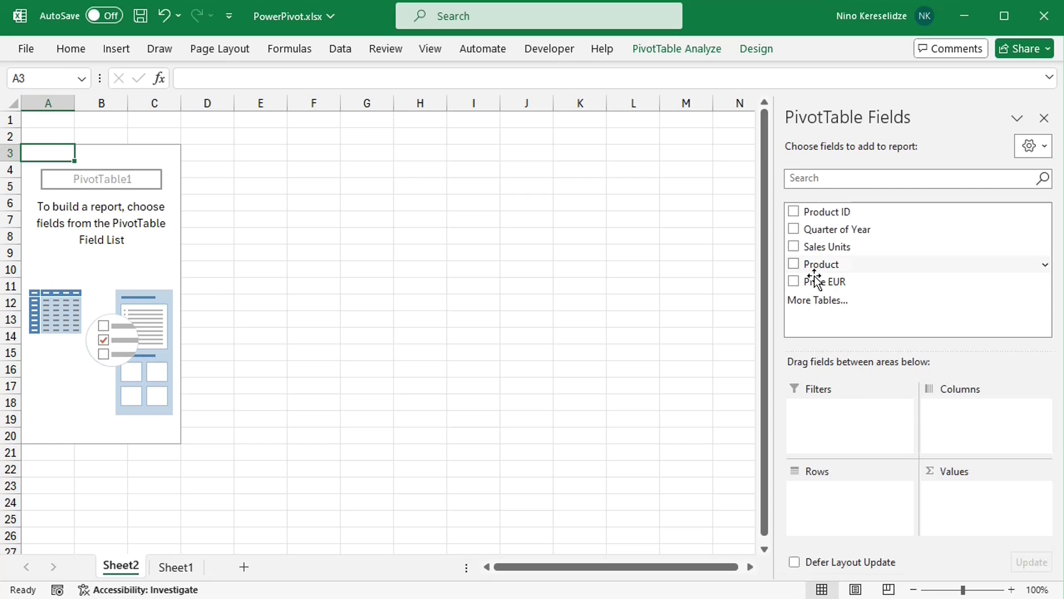
drag(816, 266, 840, 505)
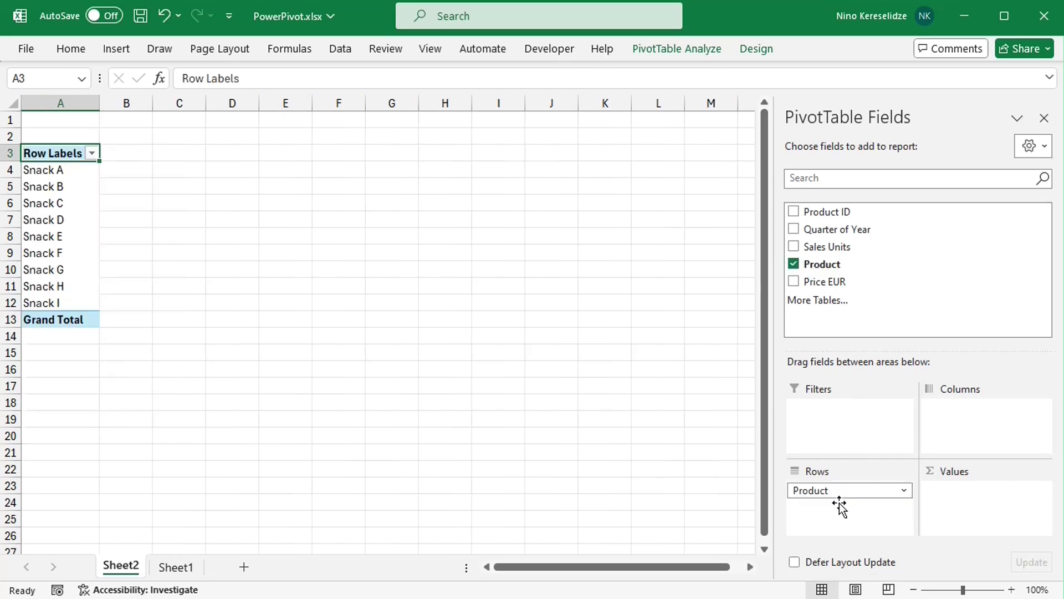
drag(853, 248, 992, 499)
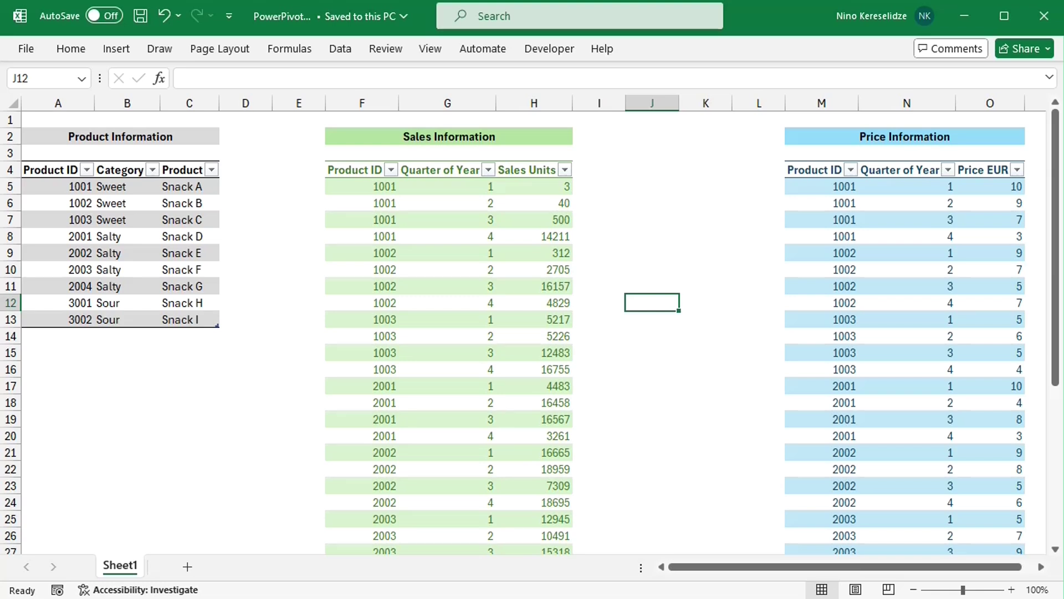
- Tick the Microsoft Power Pivot for Excel COM add-in under Excel Options > Add-ins
click(23, 51)
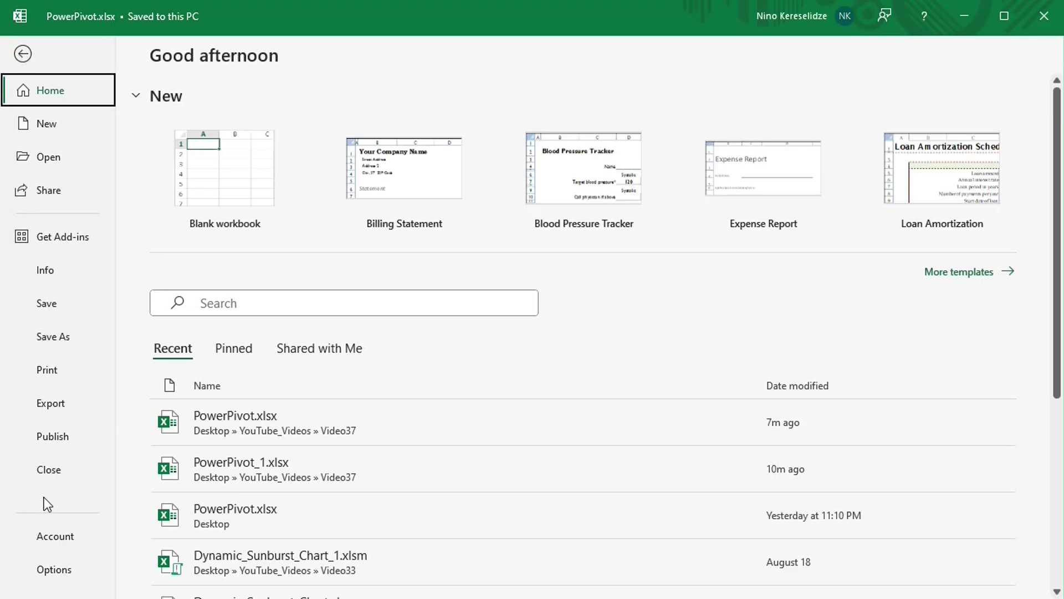
click(53, 570)
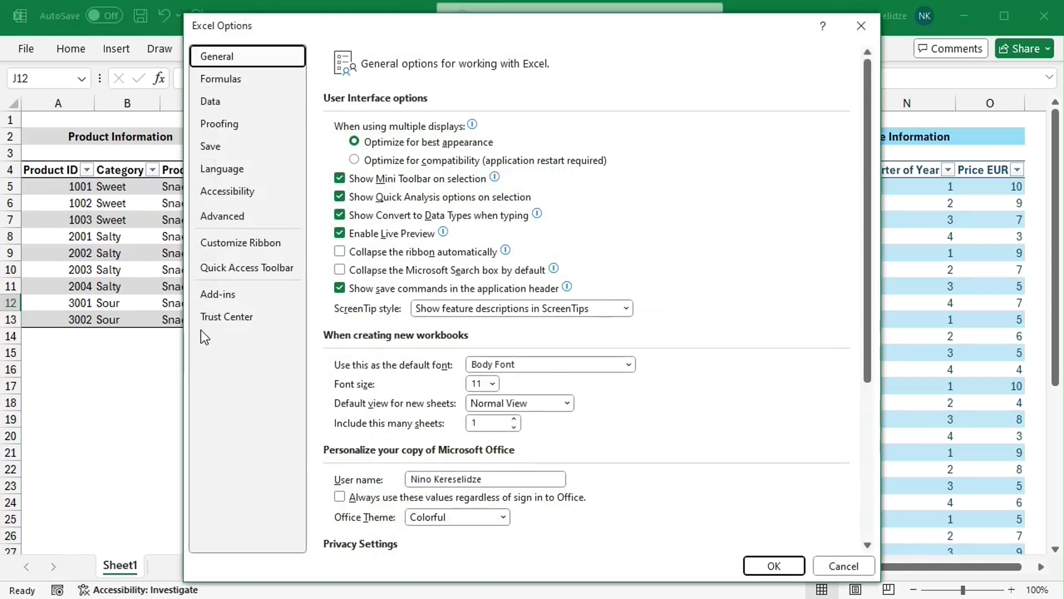
click(229, 298)
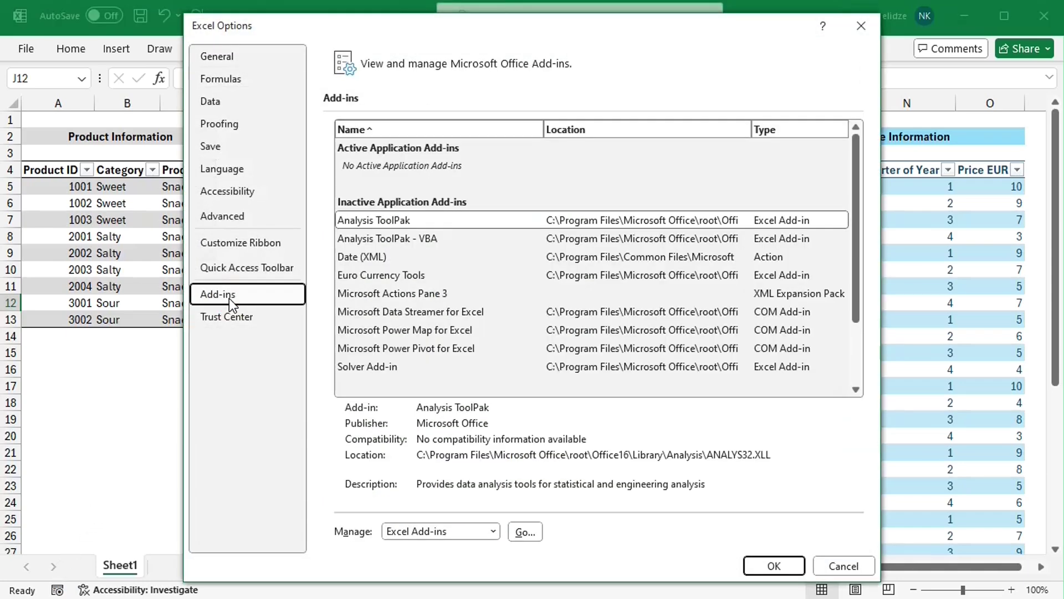
click(488, 533)
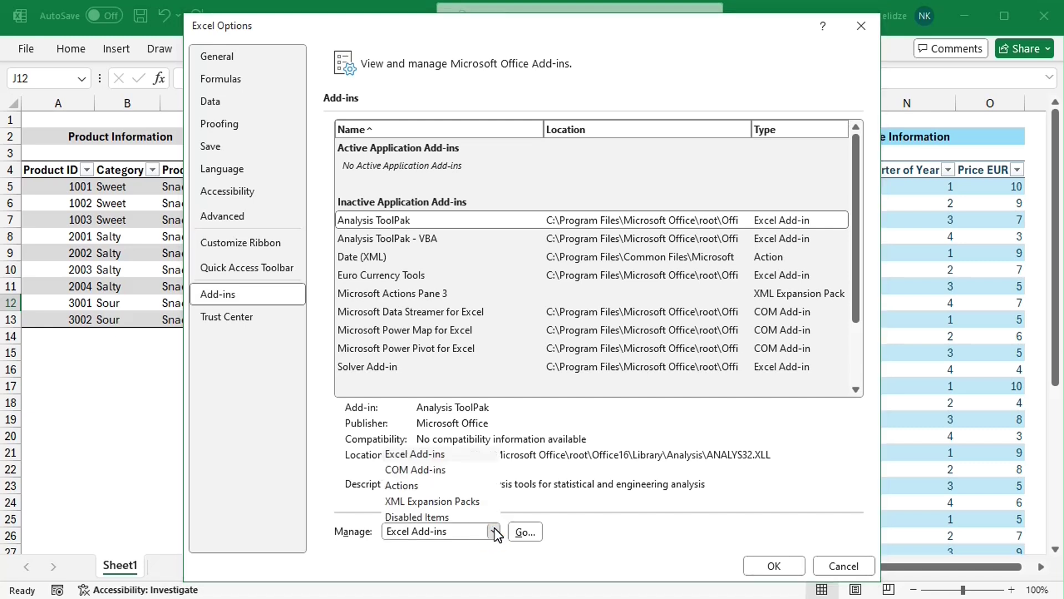
click(424, 468)
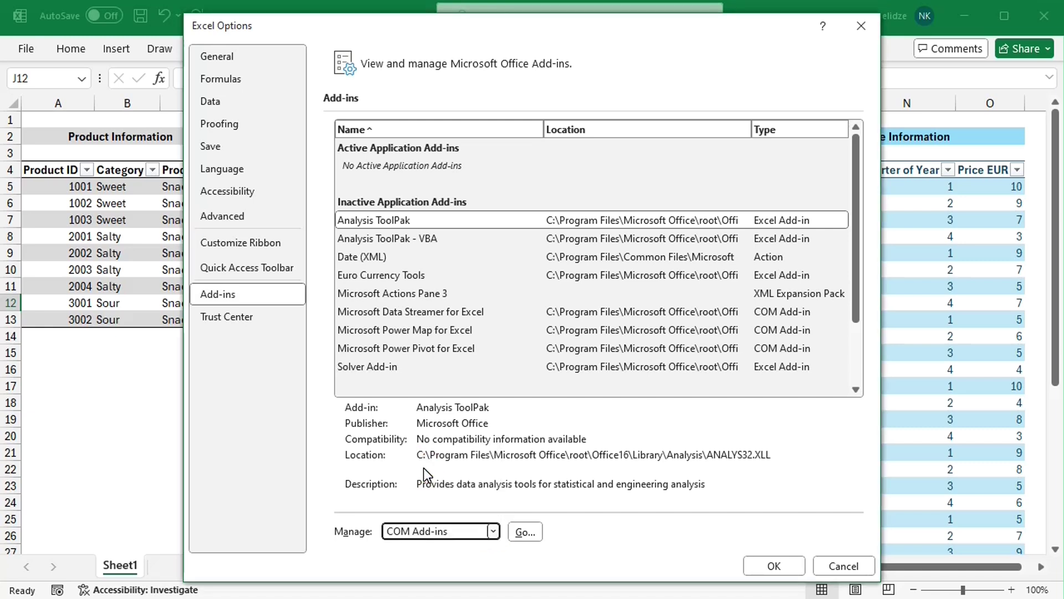
click(524, 531)
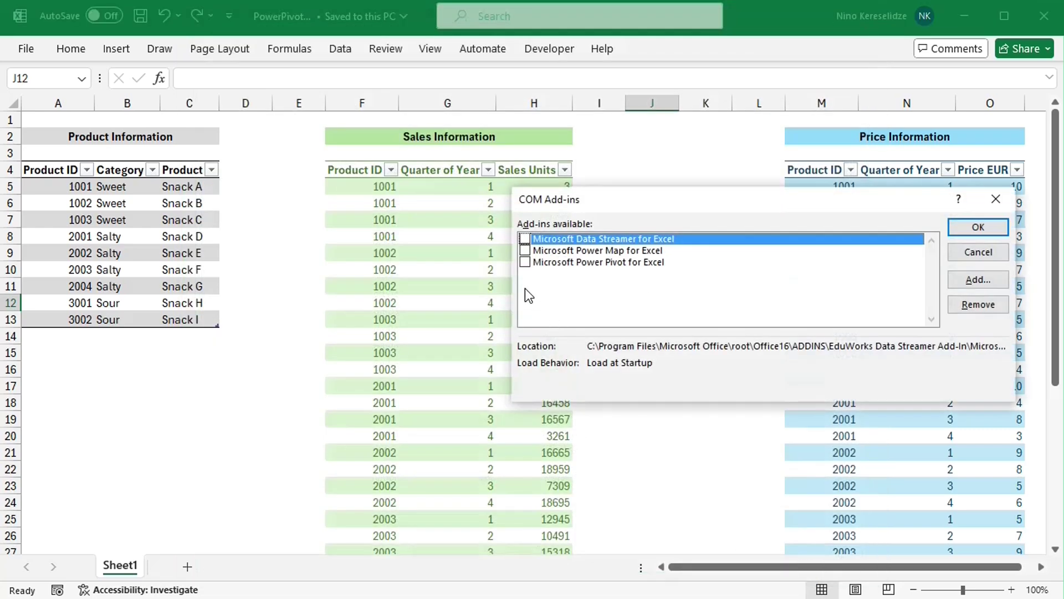
click(523, 265)
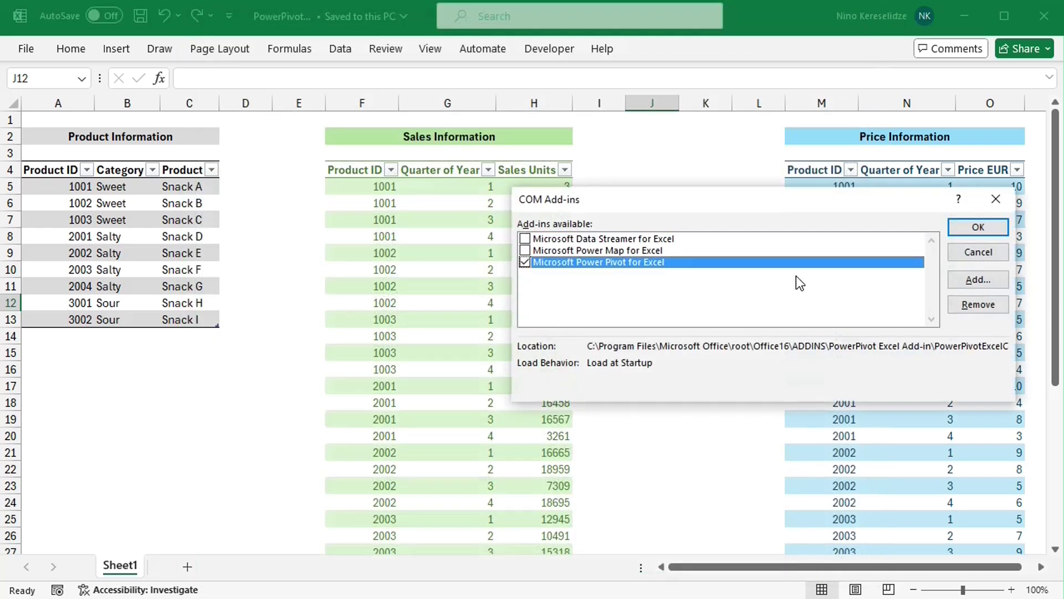
click(964, 228)
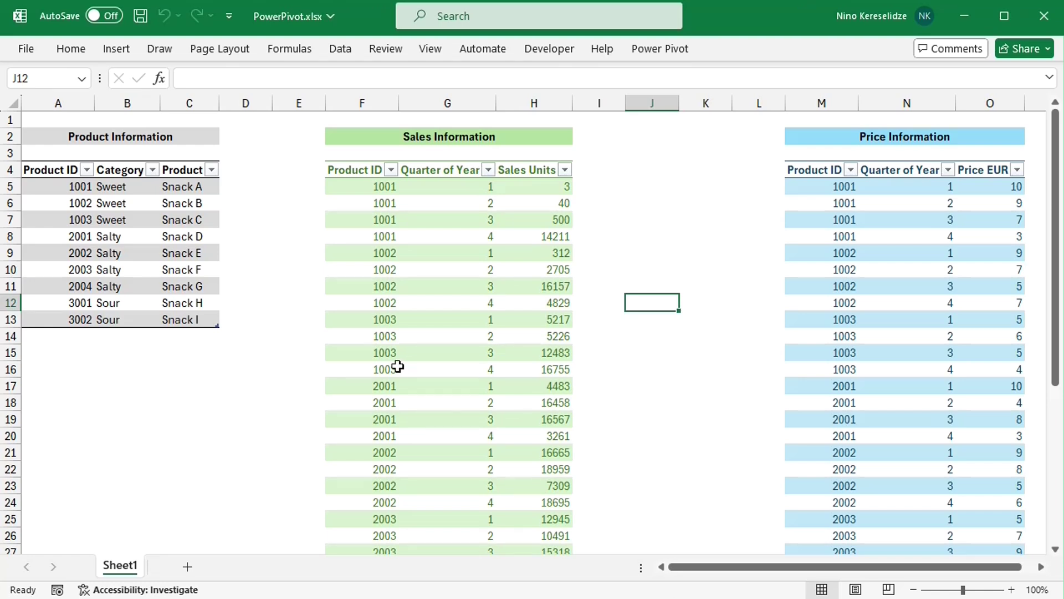
- Add the Product Information table to the Data Model as Table1 and check it in Diagram View
click(123, 193)
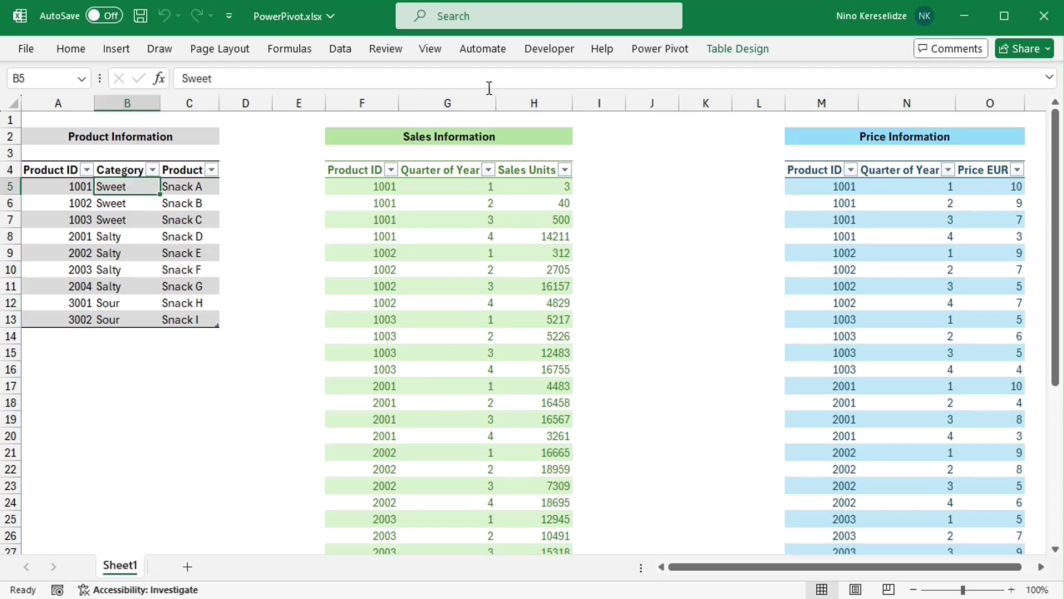
click(661, 51)
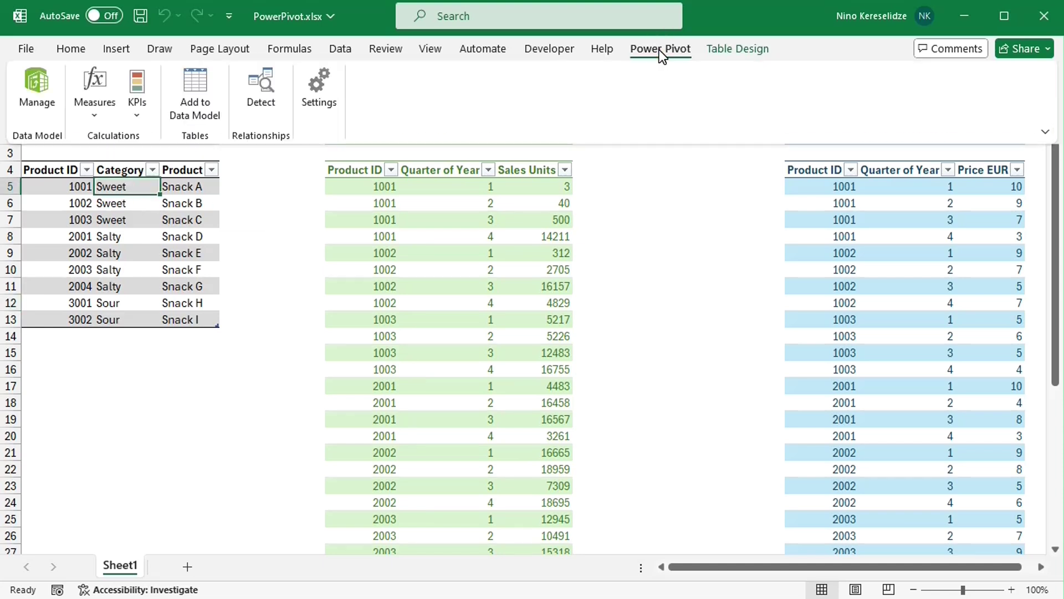
click(208, 107)
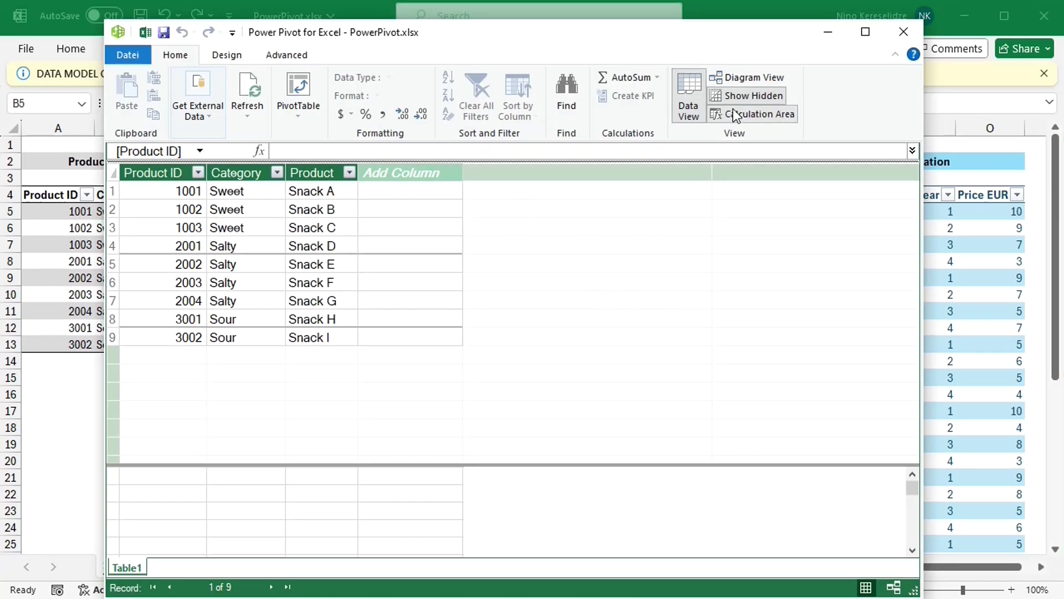
click(755, 79)
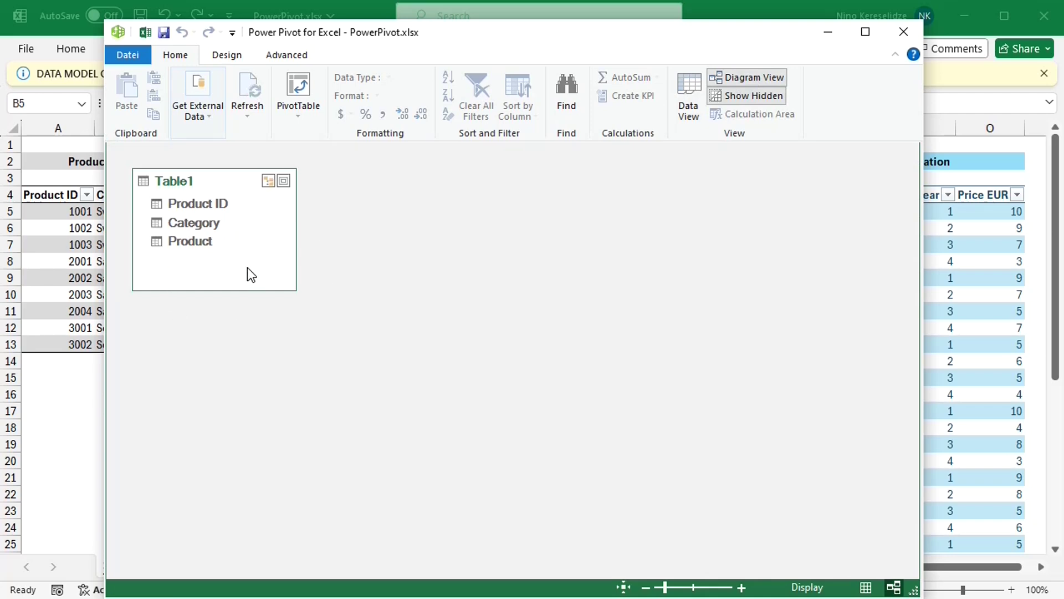
click(75, 383)
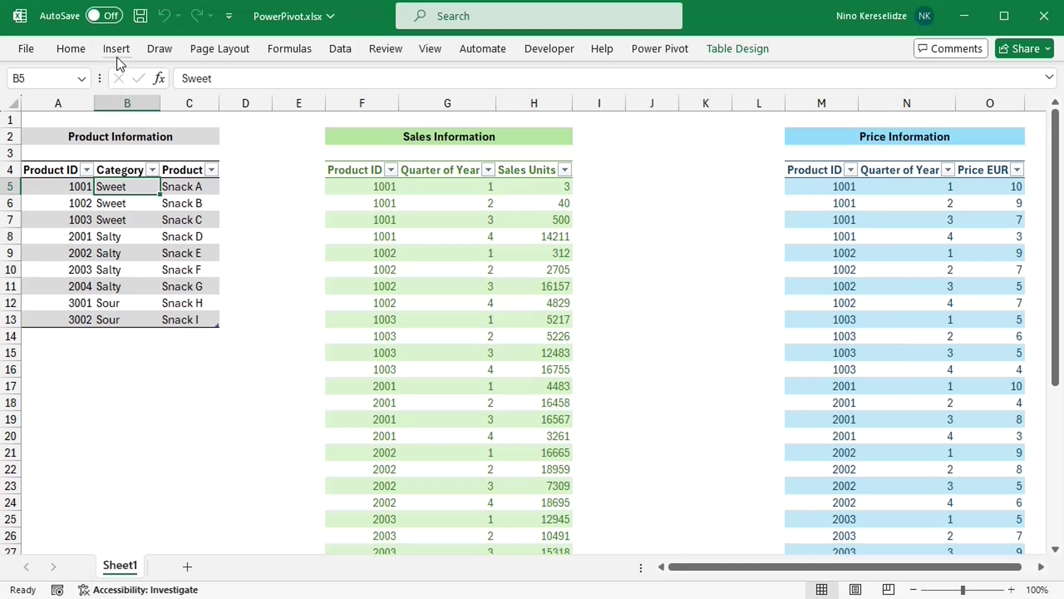
- Start a PivotTable from the product table, then cancel it
click(118, 56)
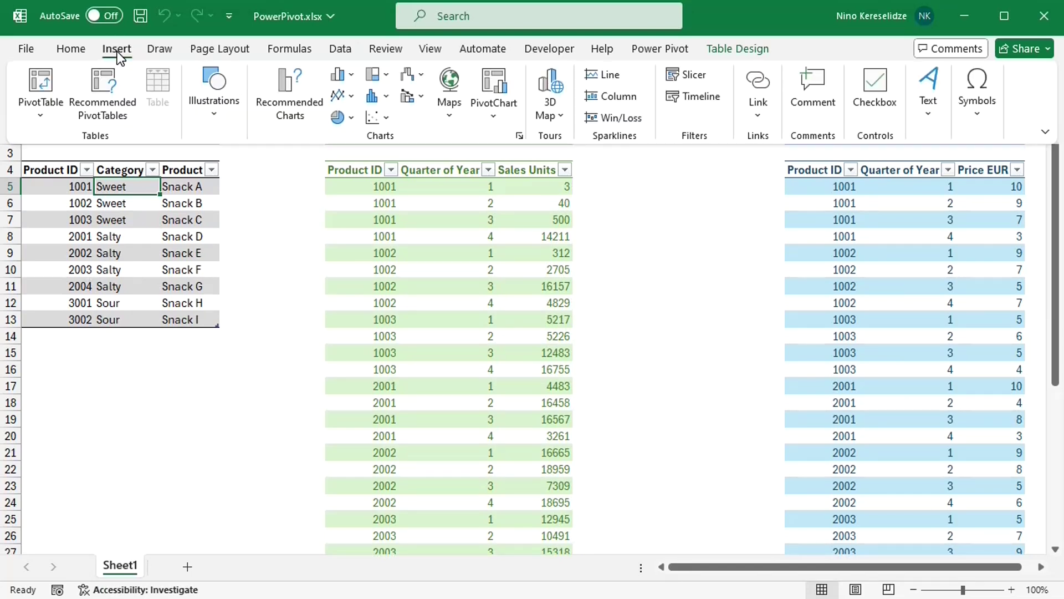
click(34, 114)
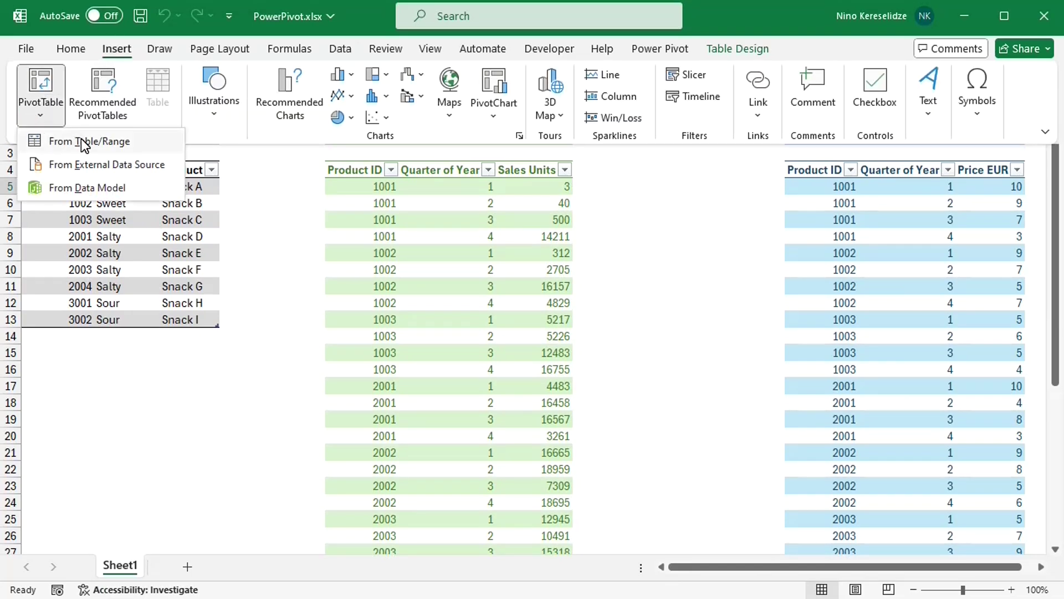
click(87, 142)
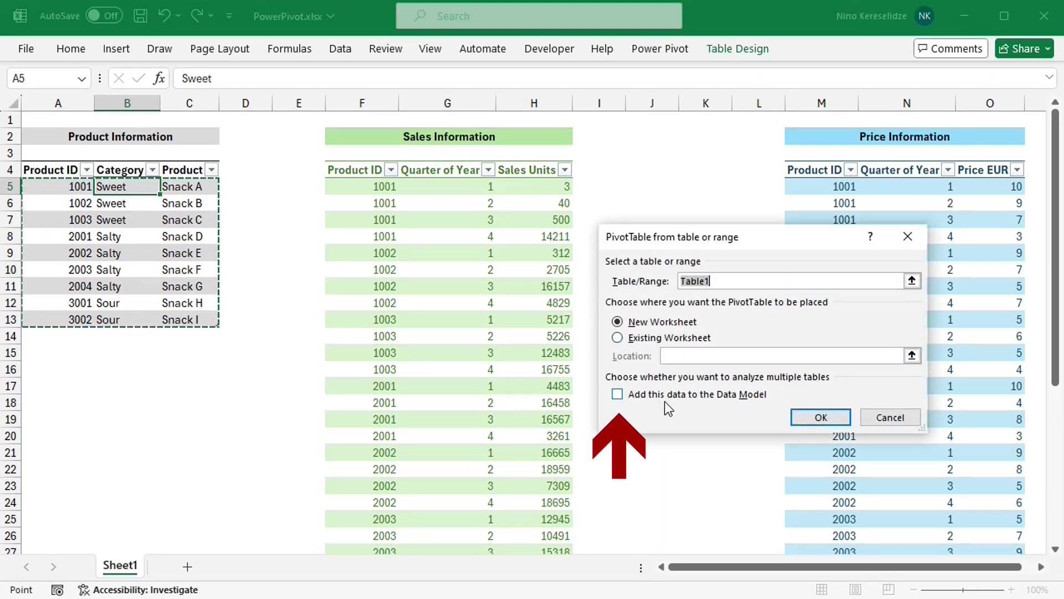
click(891, 418)
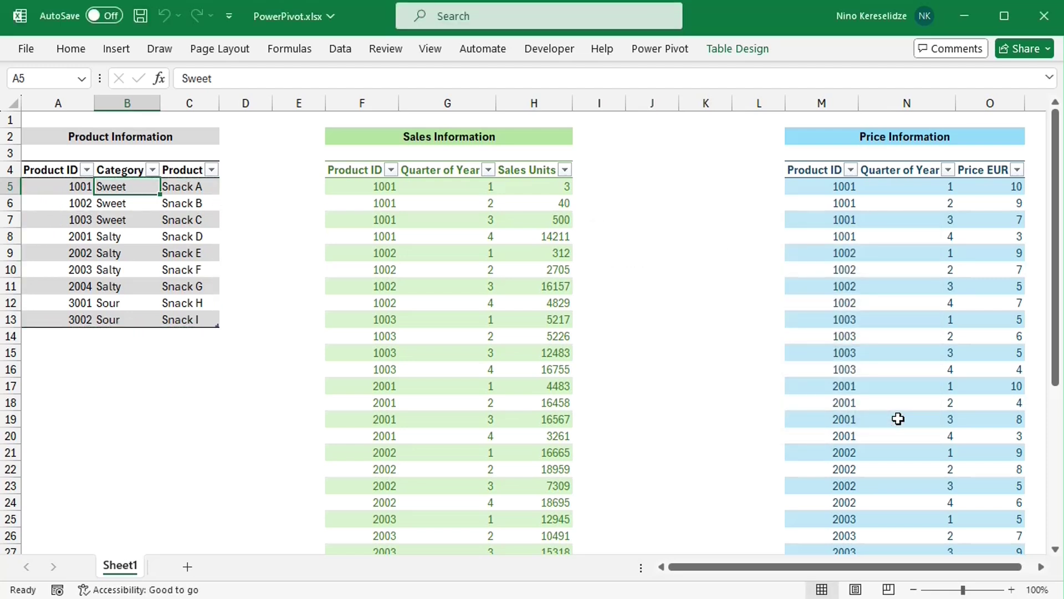
- Add the Sales Information and Price Information tables to the Data Model, then return to Excel
click(537, 195)
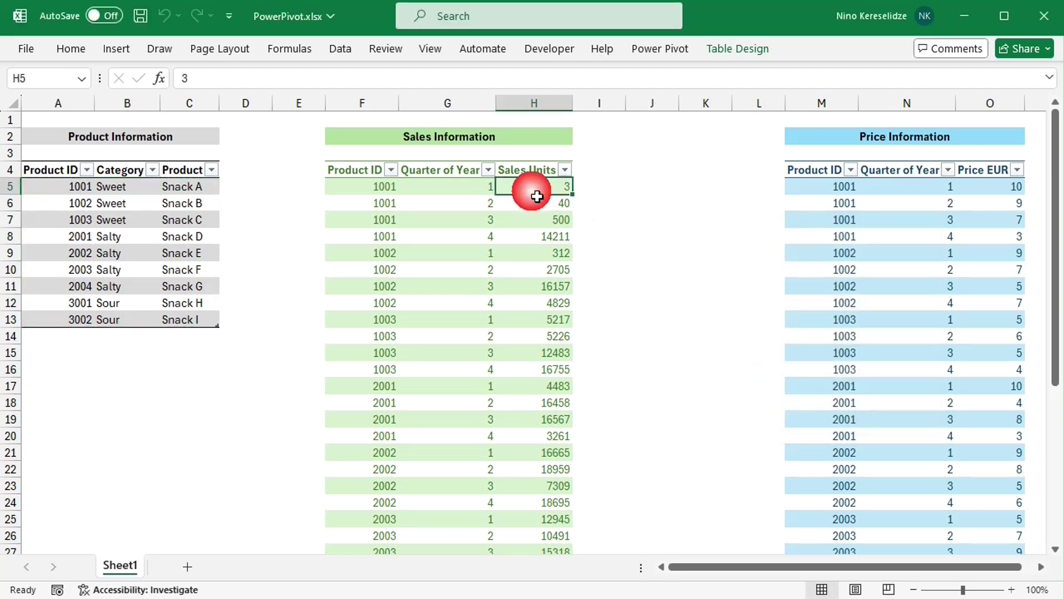
click(659, 55)
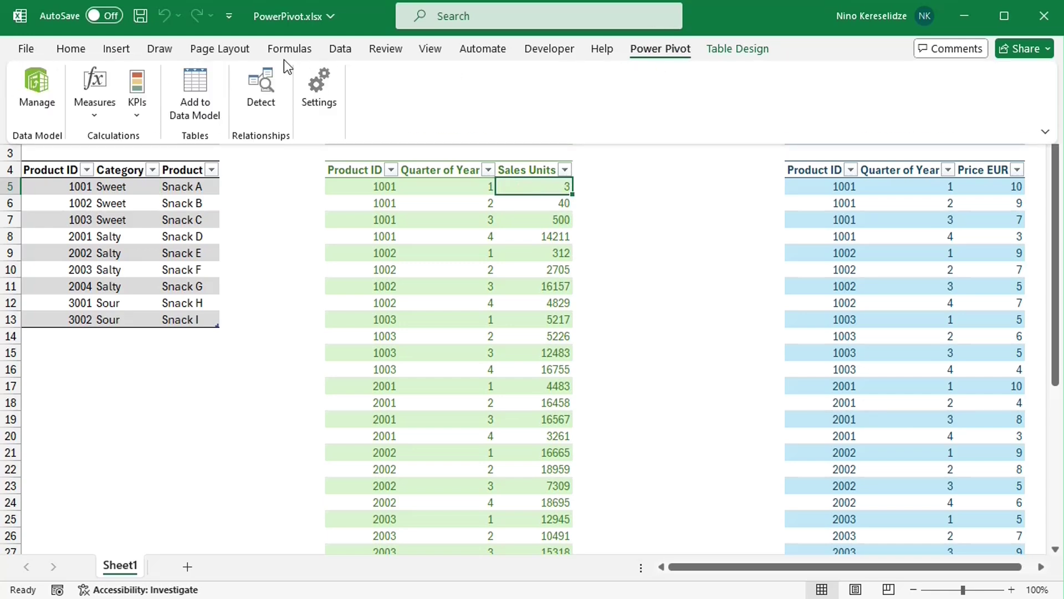
click(201, 91)
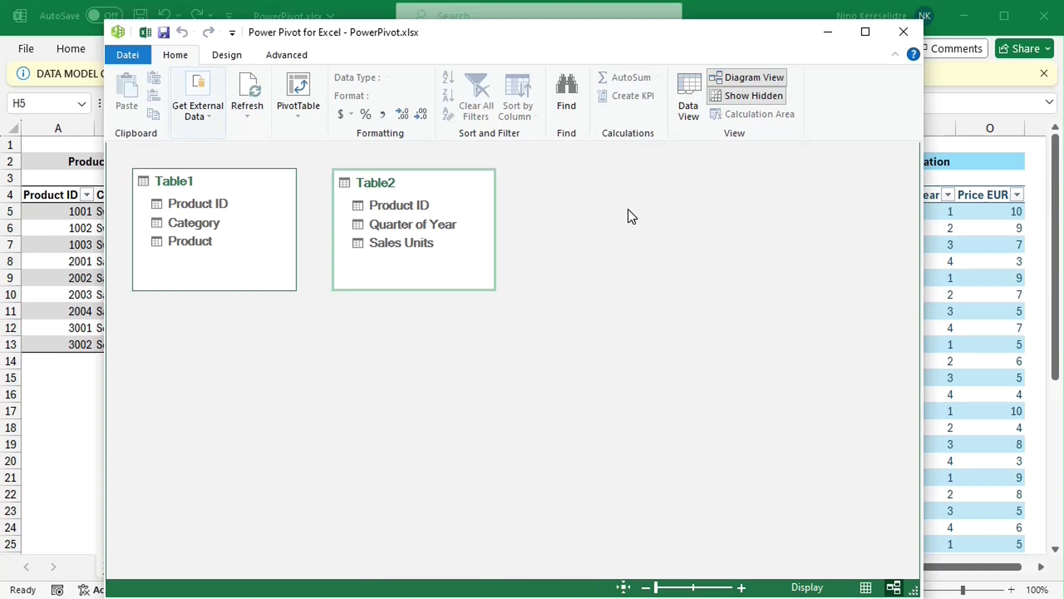
click(984, 212)
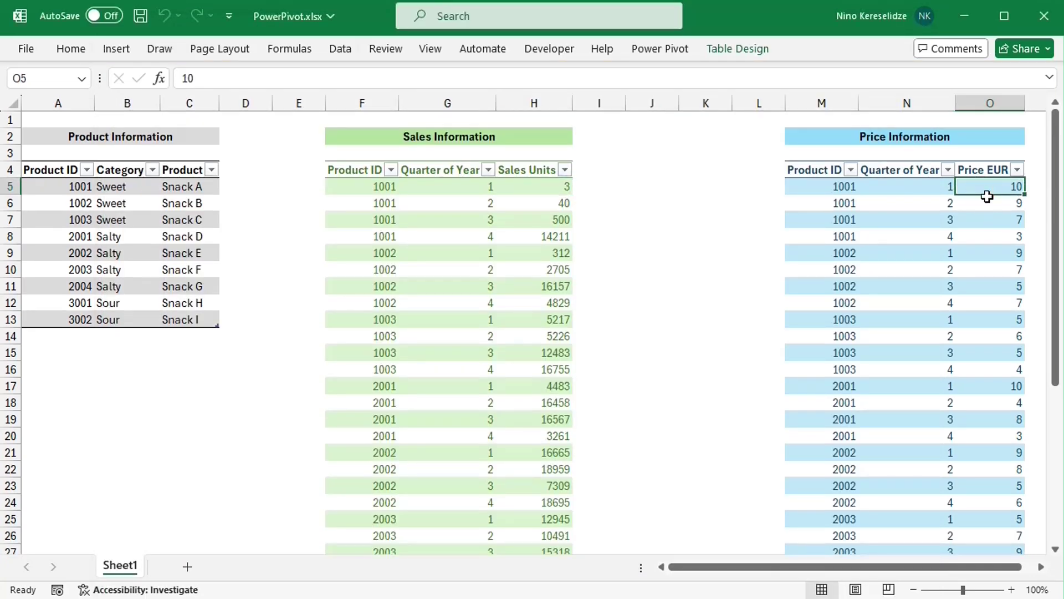
click(663, 51)
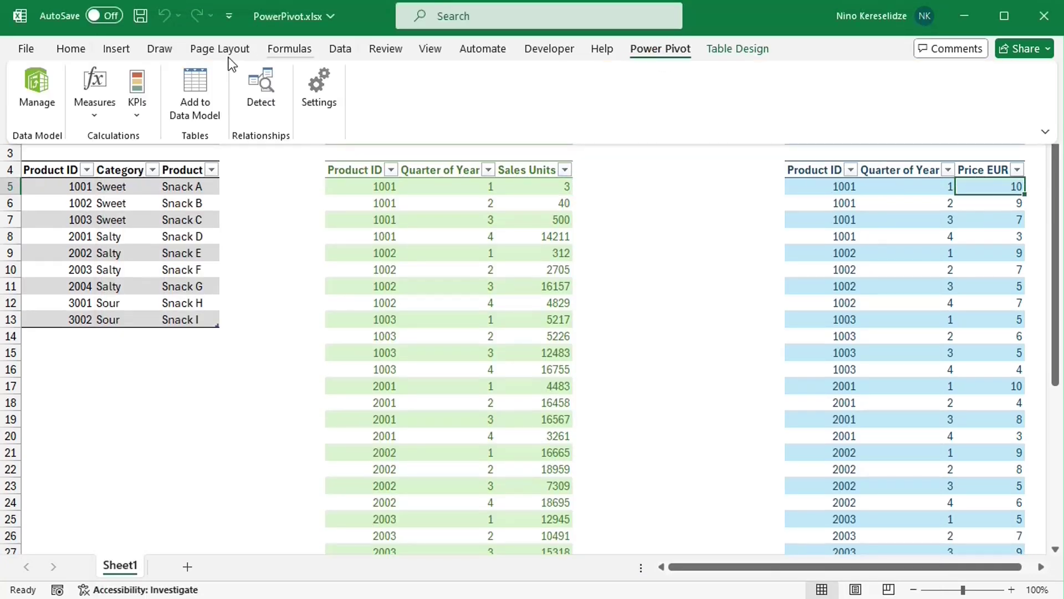
click(192, 93)
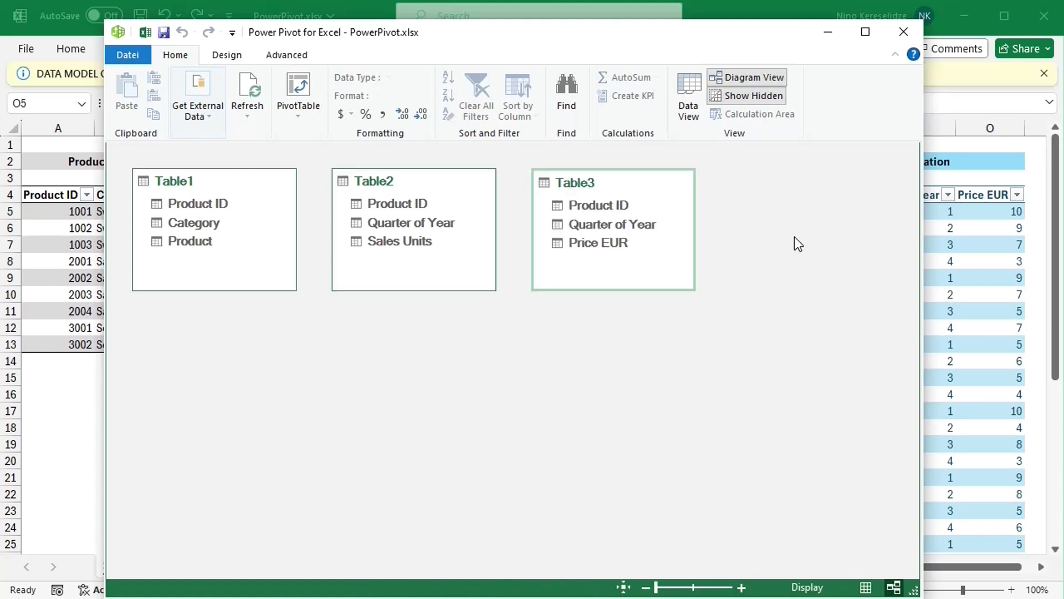
click(1042, 182)
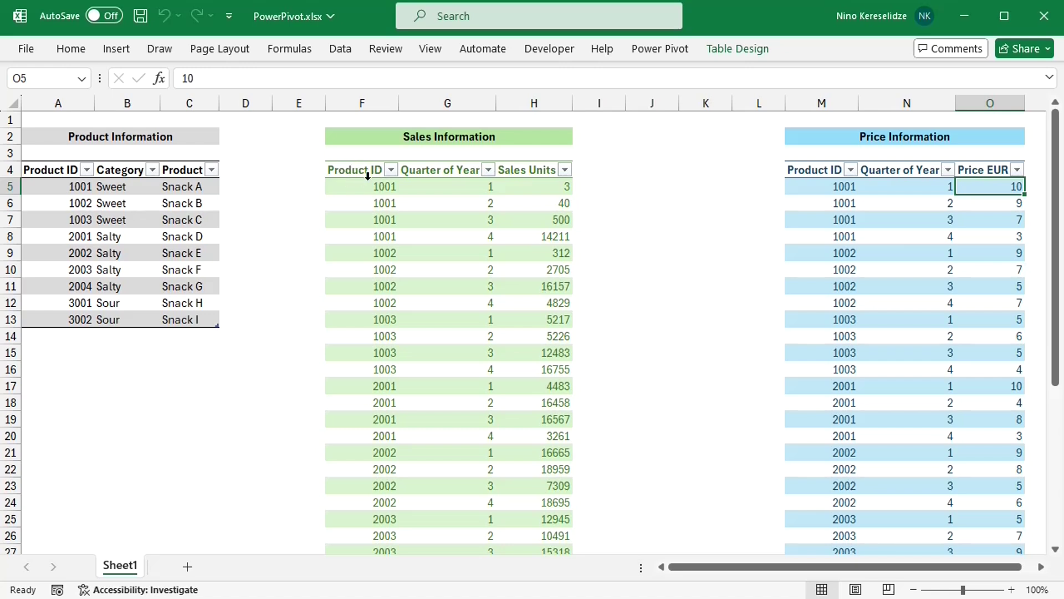
click(508, 598)
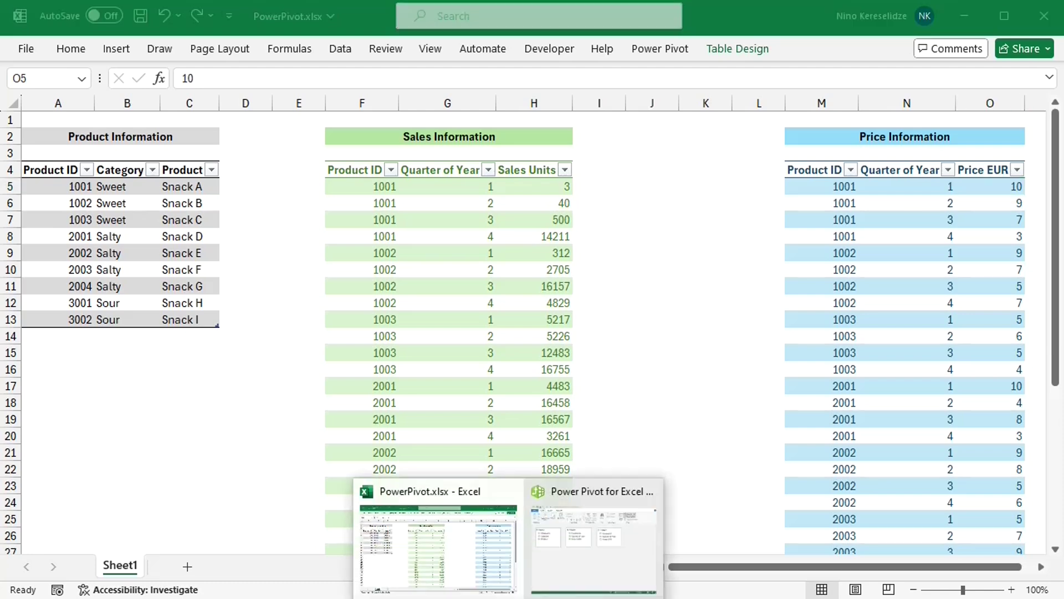
- In Diagram View, relate Table1 to Table2 on Product ID and confirm it's one-to-many
click(593, 487)
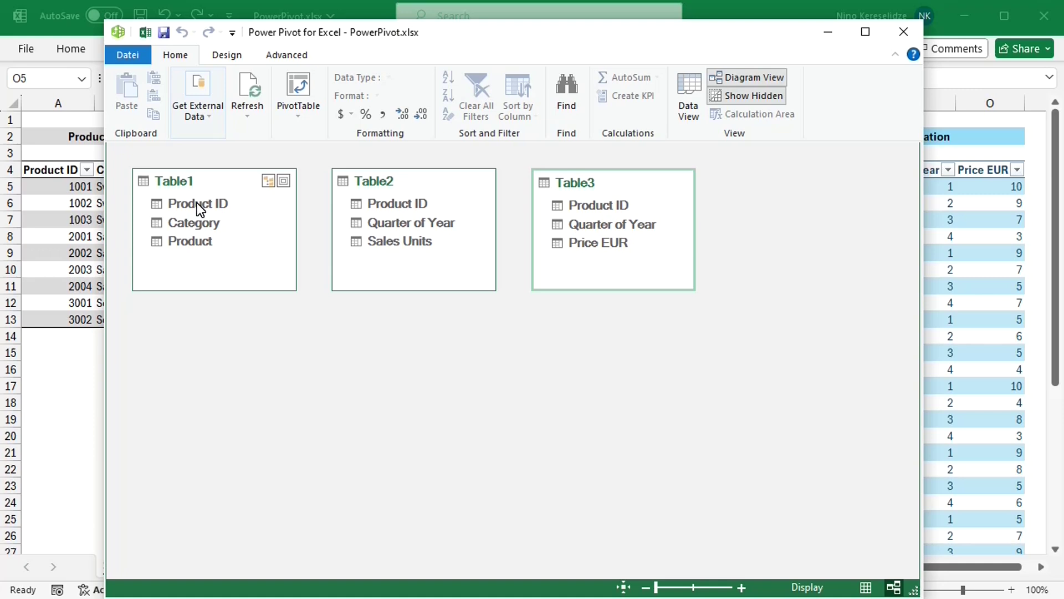
drag(197, 205, 363, 202)
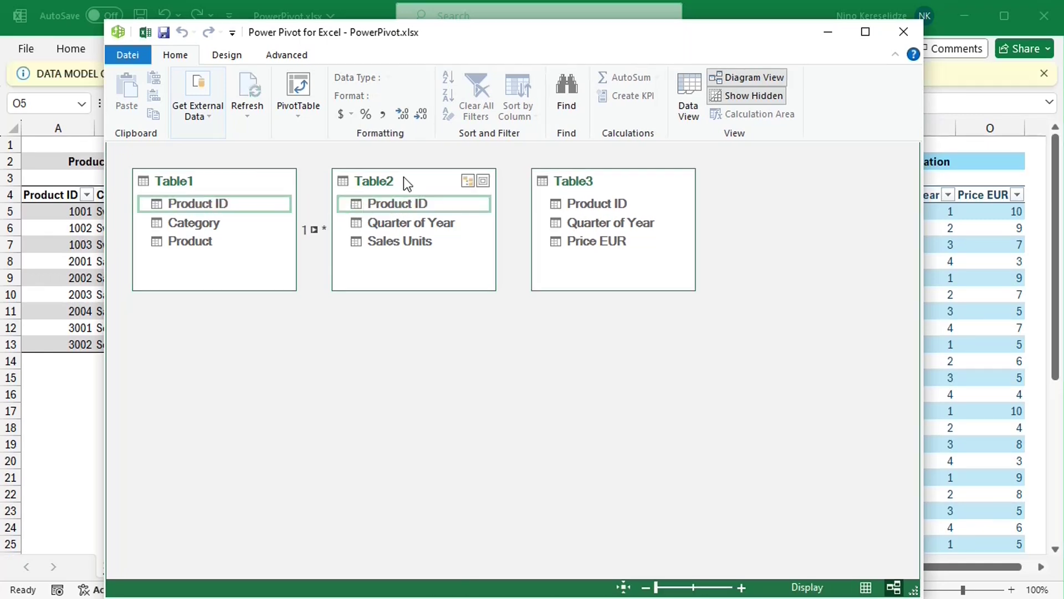
drag(411, 175, 441, 384)
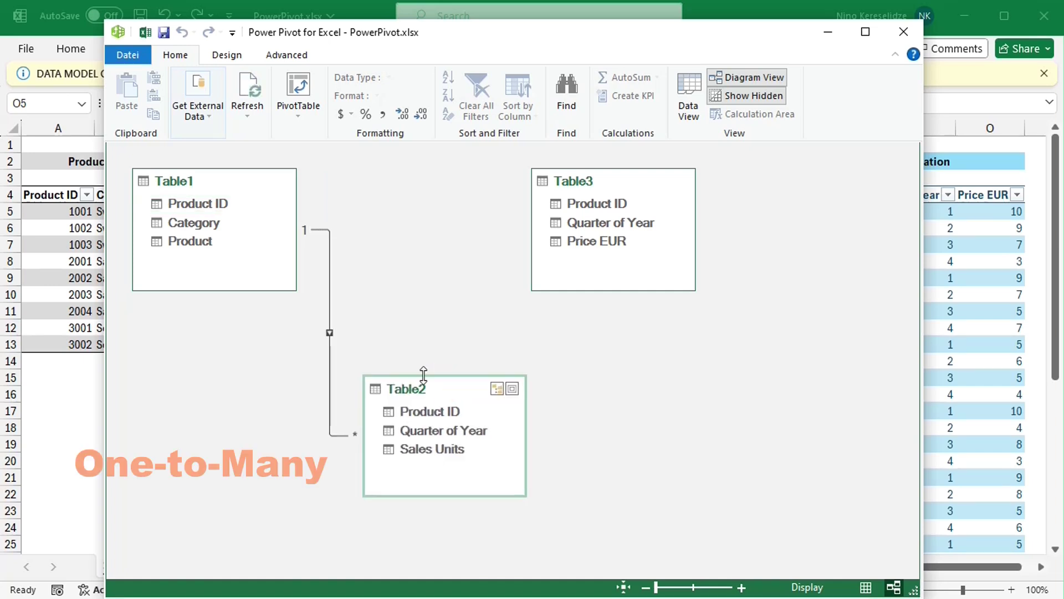
click(330, 261)
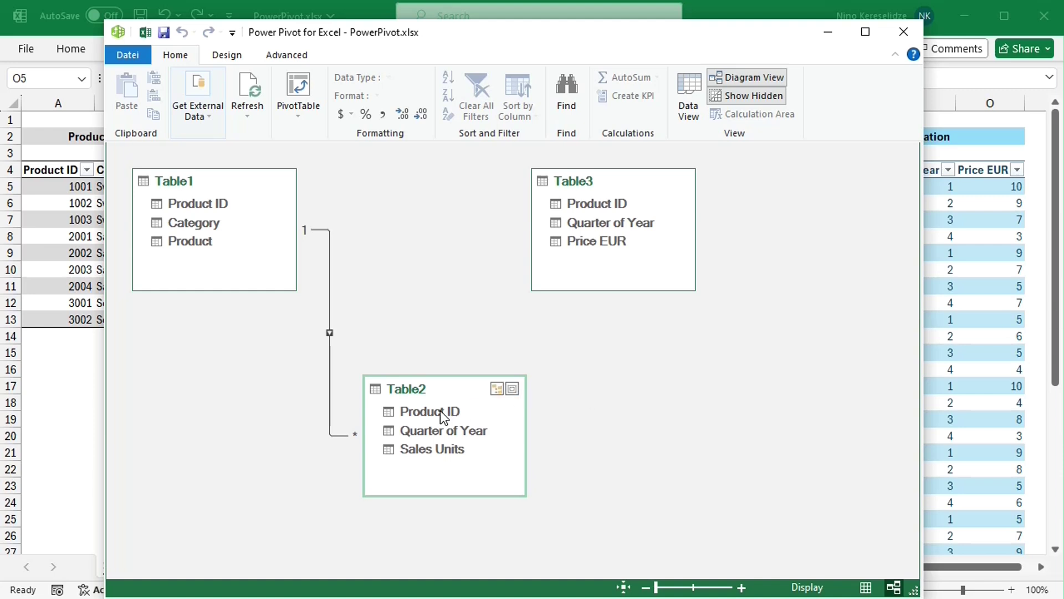
- Try relating Table2 to Table3 on Product ID, dismiss the duplicate-values error, and return to Excel
drag(440, 410, 600, 204)
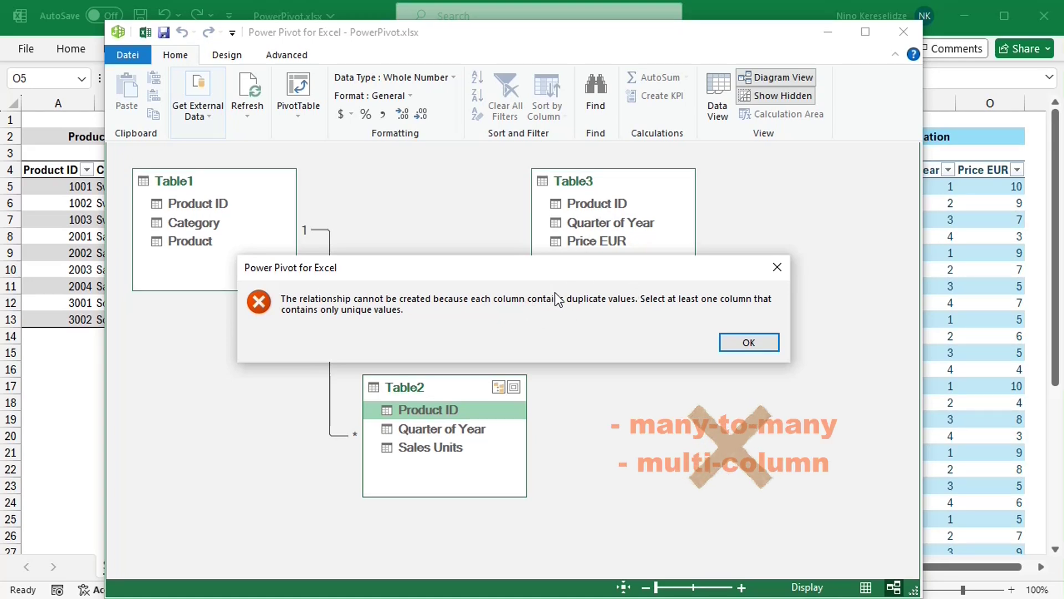
click(759, 342)
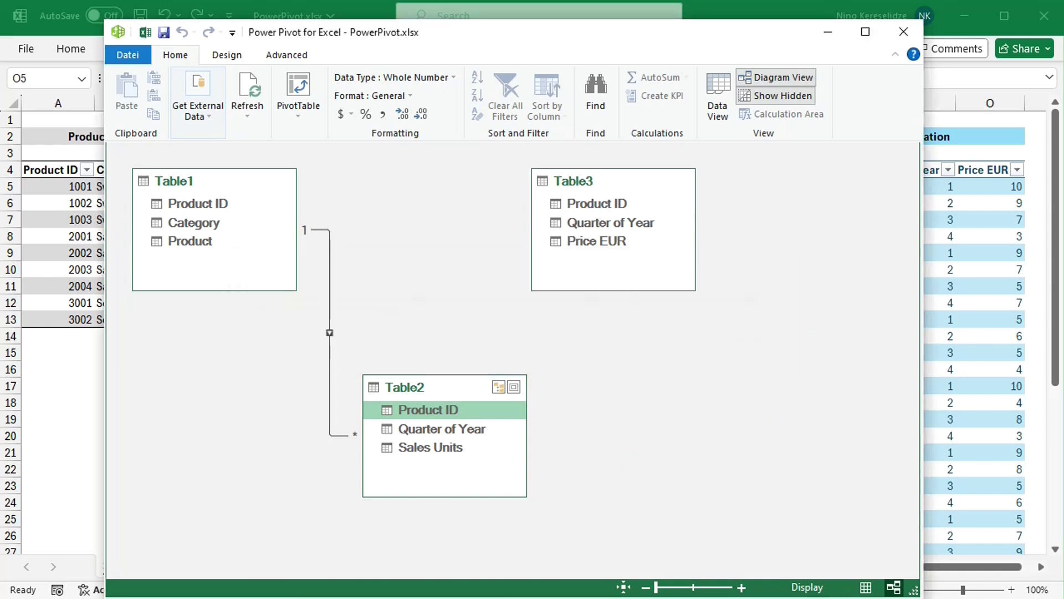
click(1040, 264)
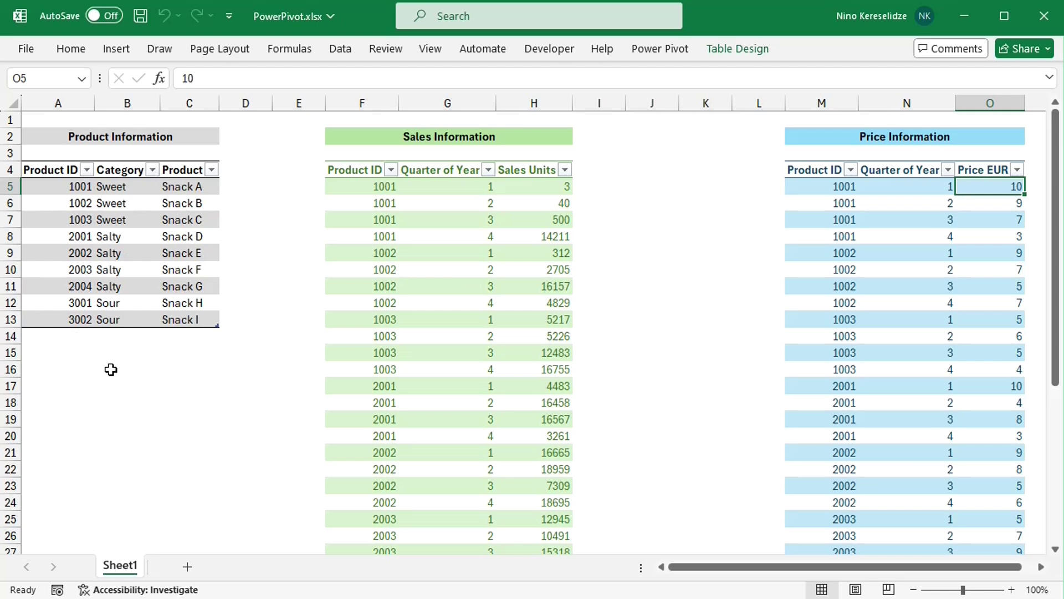
- Enter a Quarter header in A17 with the values 1, 2, 3 and 4 below it
click(67, 386)
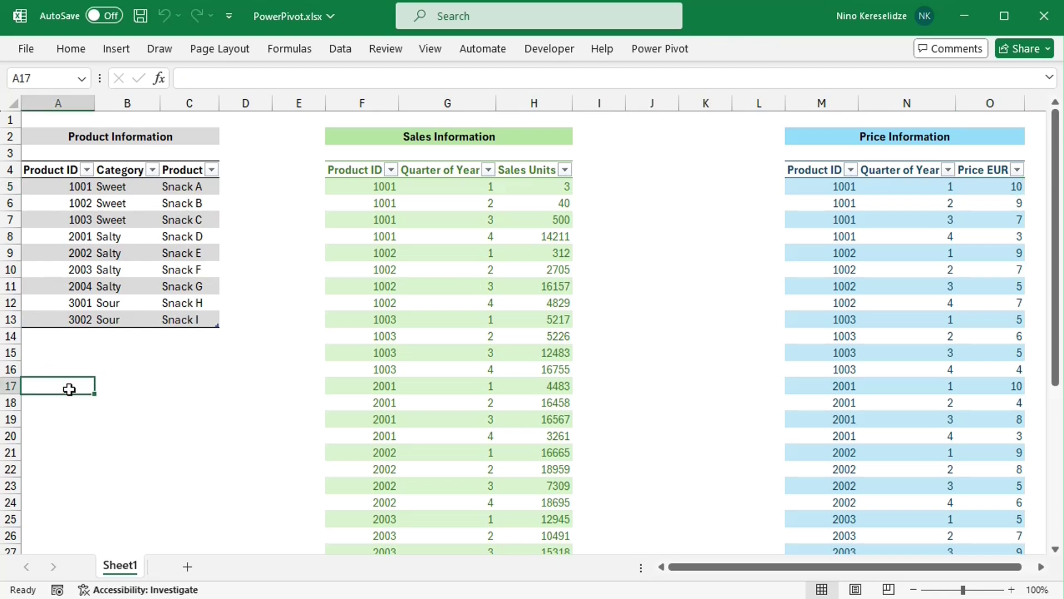
text(Quarter)
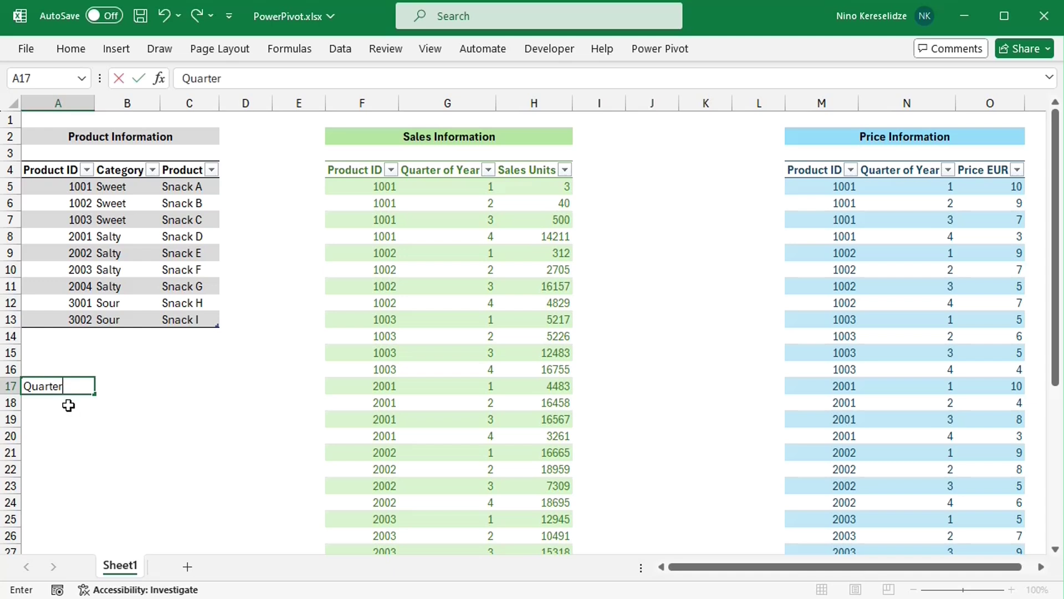
key(Return)
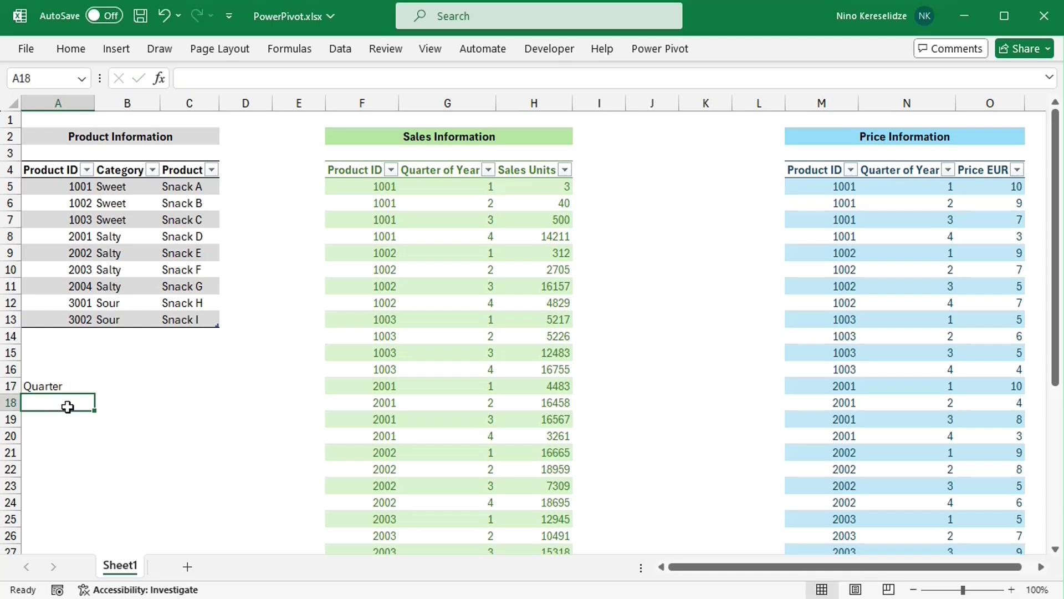
text(1)
key(Return)
text(2)
key(Return)
text(3)
key(Return)
text(4)
key(Return)
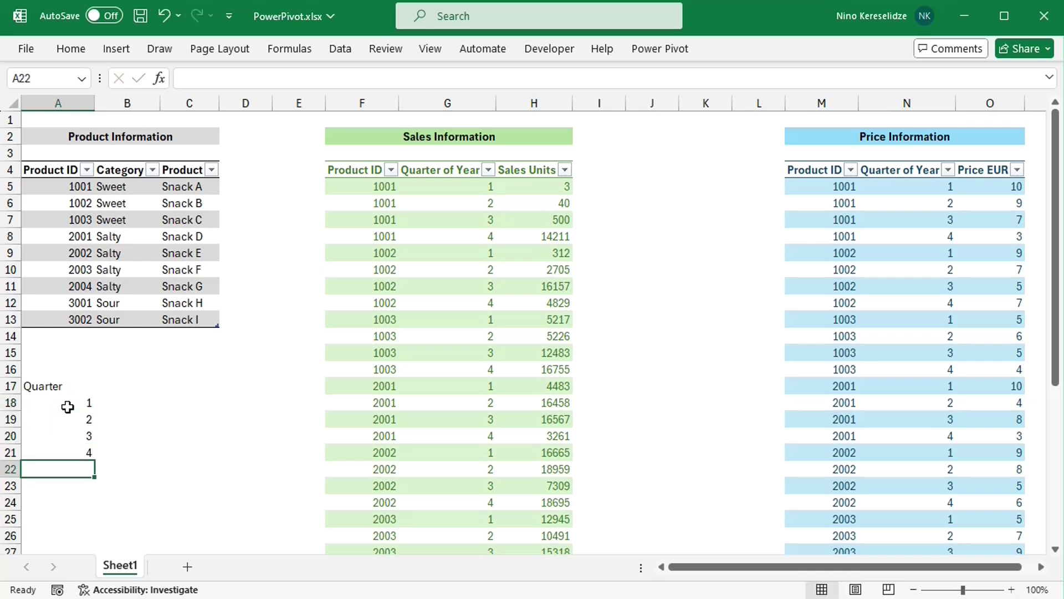
- Convert the quarter list into a table and add it to the Power Pivot data model
click(76, 409)
key(ctrl+t)
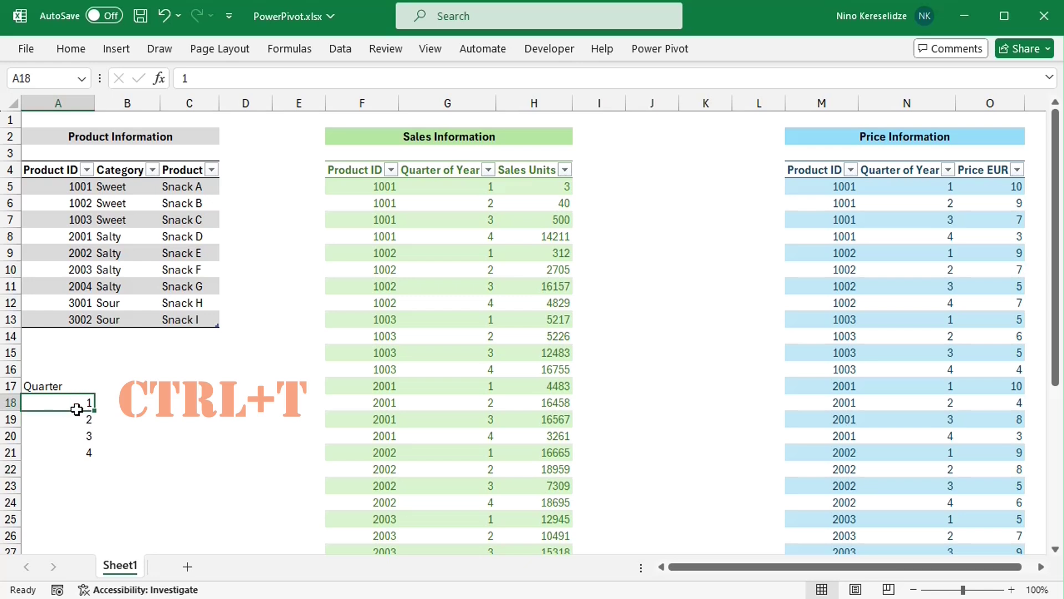
click(740, 368)
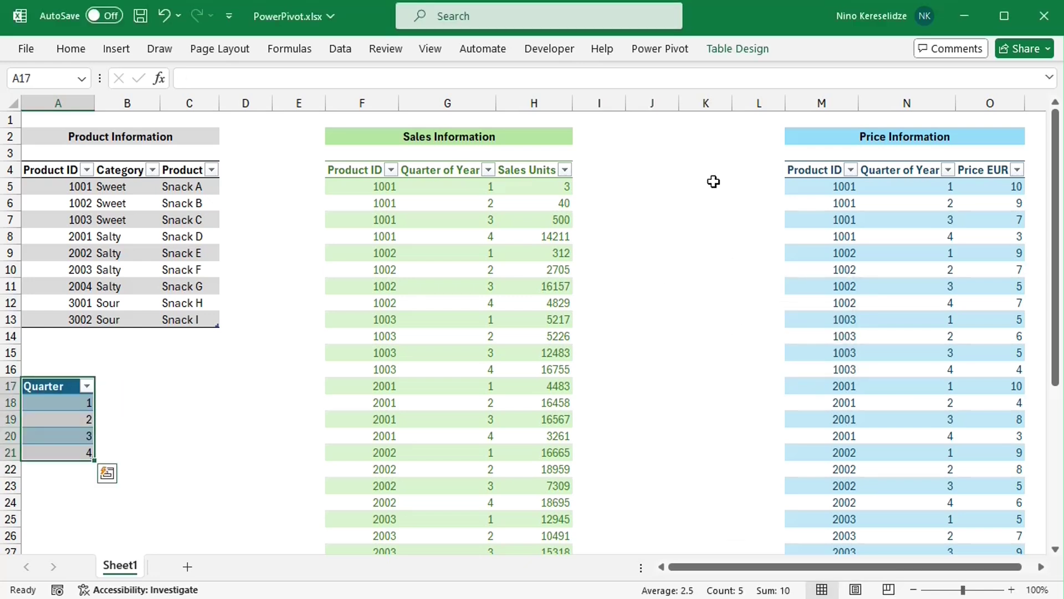
click(659, 51)
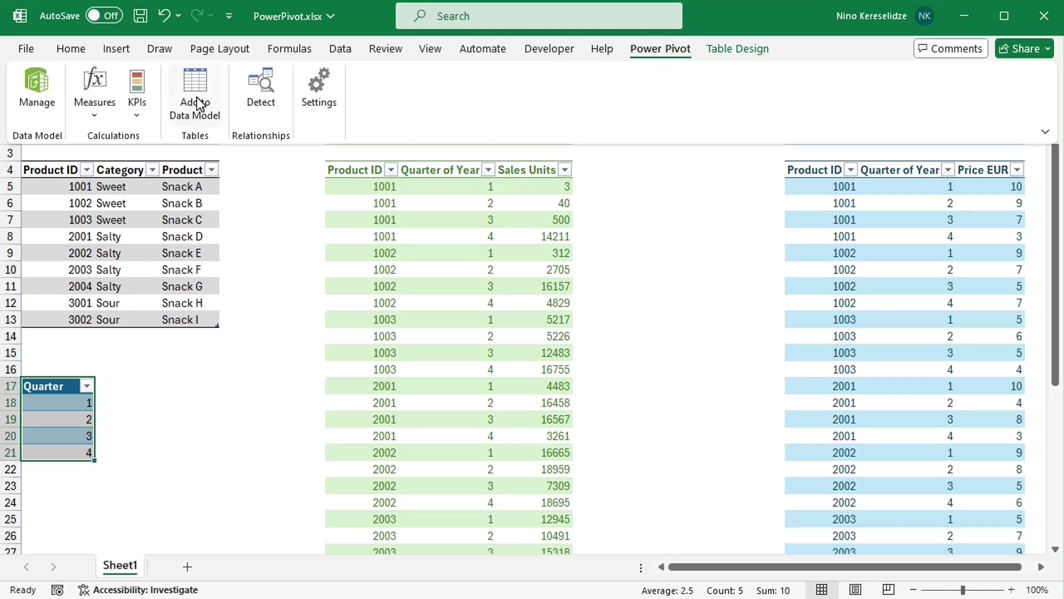
click(198, 105)
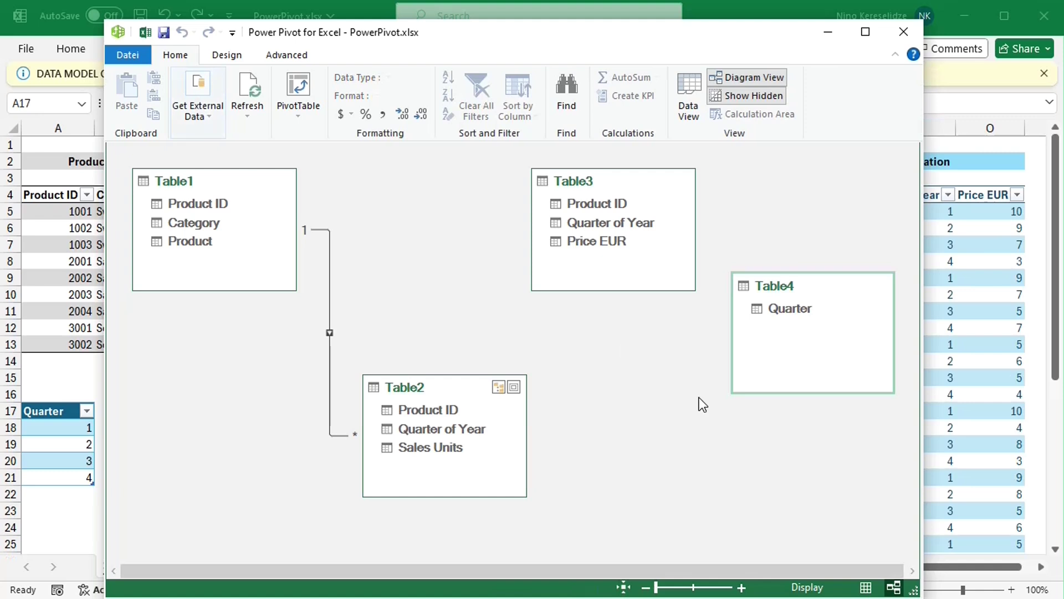
- Rearrange Table3, Table4 and Table1 in the Power Pivot diagram view
drag(634, 179, 485, 175)
drag(833, 283, 699, 234)
drag(209, 184, 438, 221)
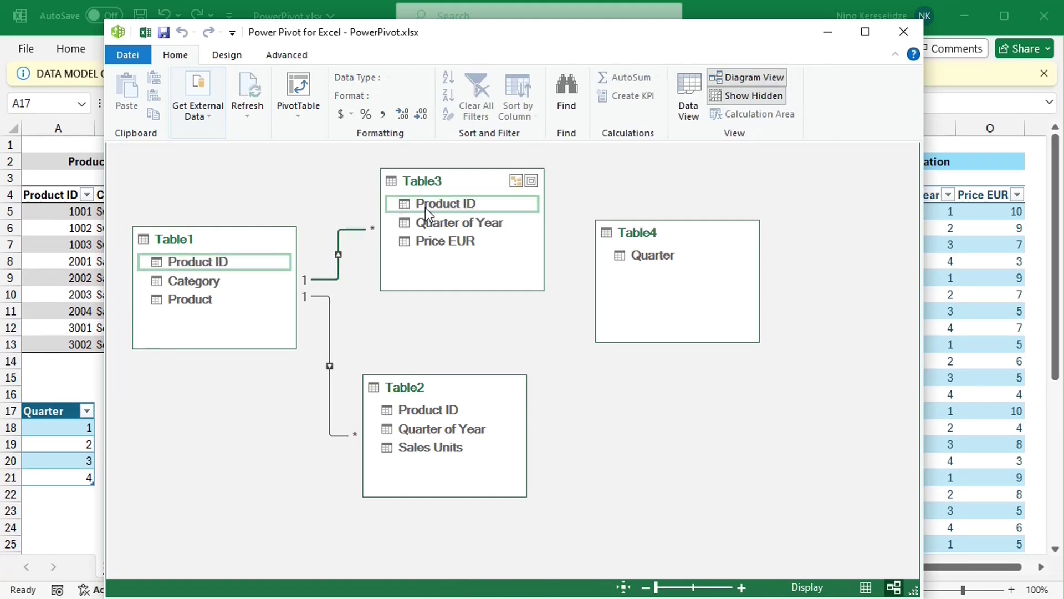
- Relate Table4's Quarter to Quarter of Year in Table3 and Table2, then tidy the layout
drag(658, 258, 503, 235)
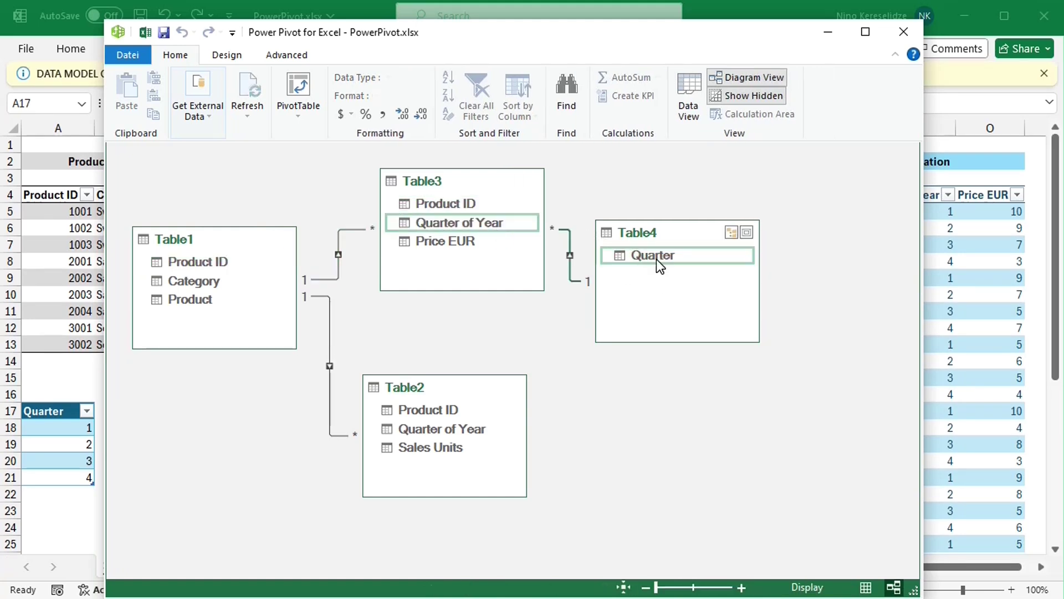
drag(657, 259, 479, 435)
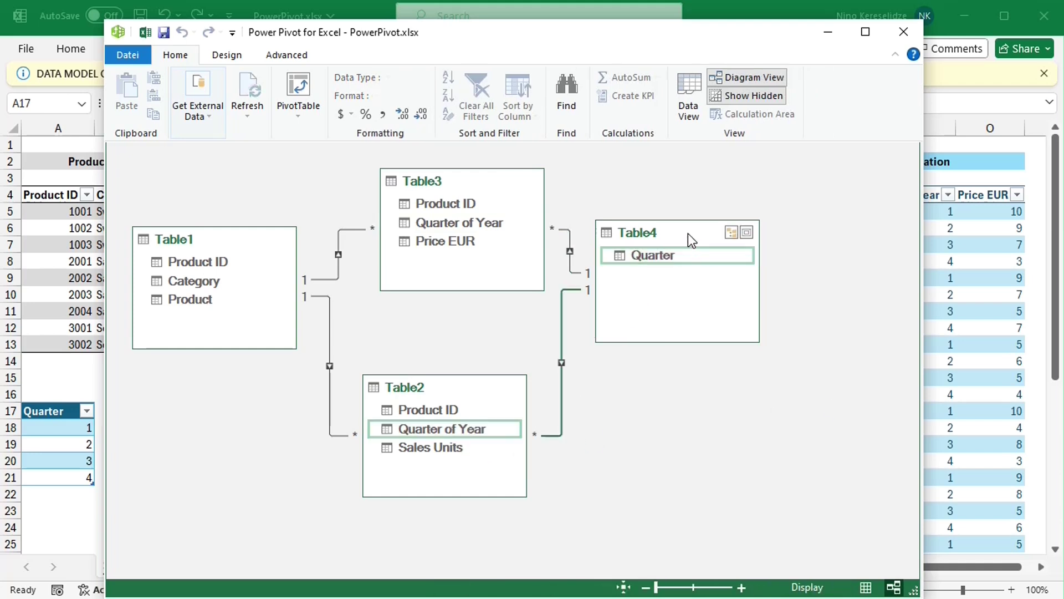
drag(687, 234, 747, 232)
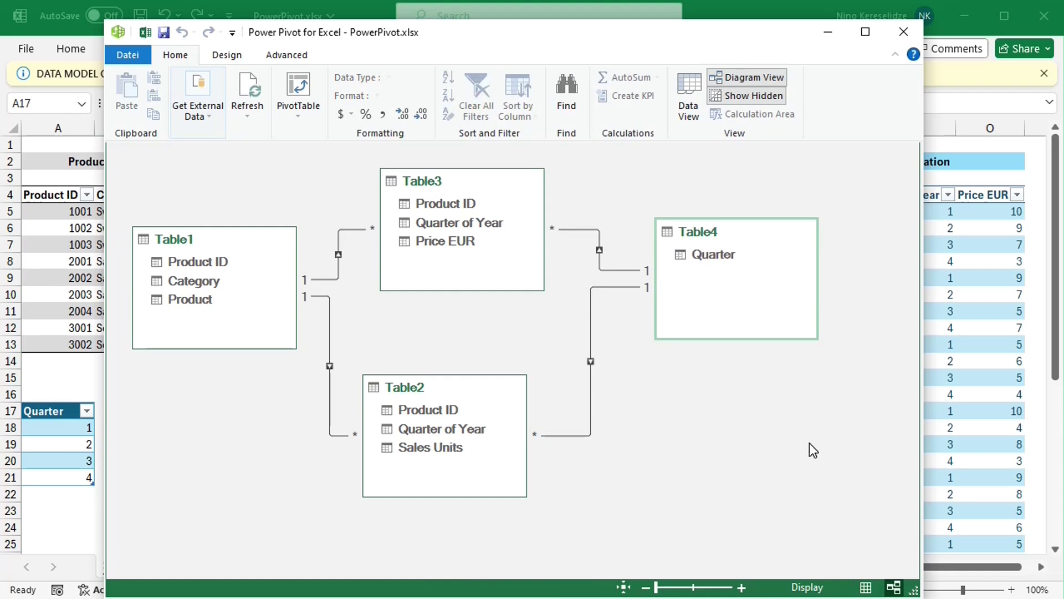
drag(480, 387, 498, 386)
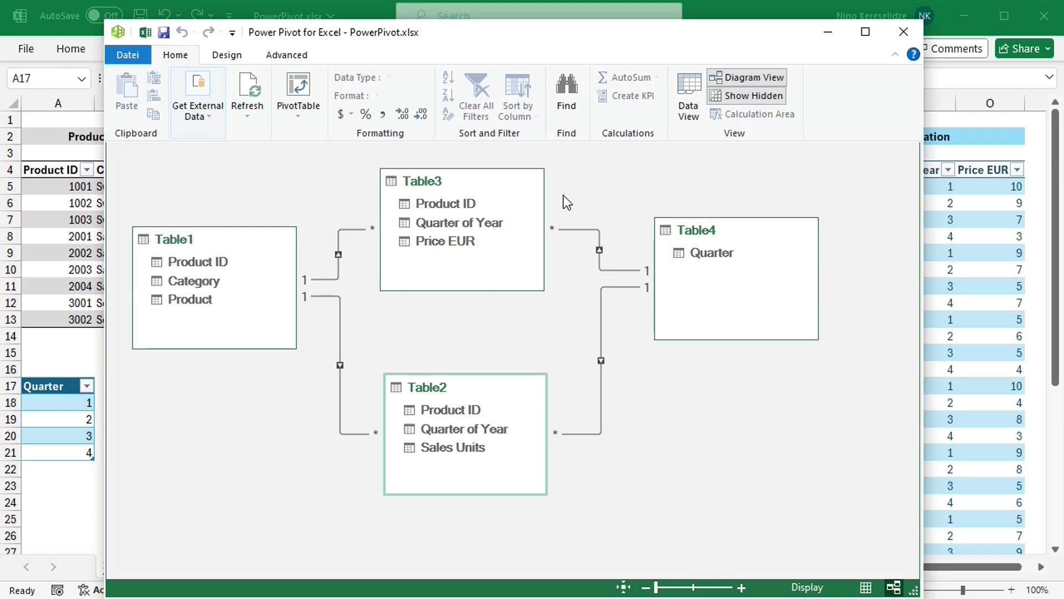
- Create a data-model PivotTable on a new sheet with Product and Quarter as rows
click(295, 114)
click(221, 133)
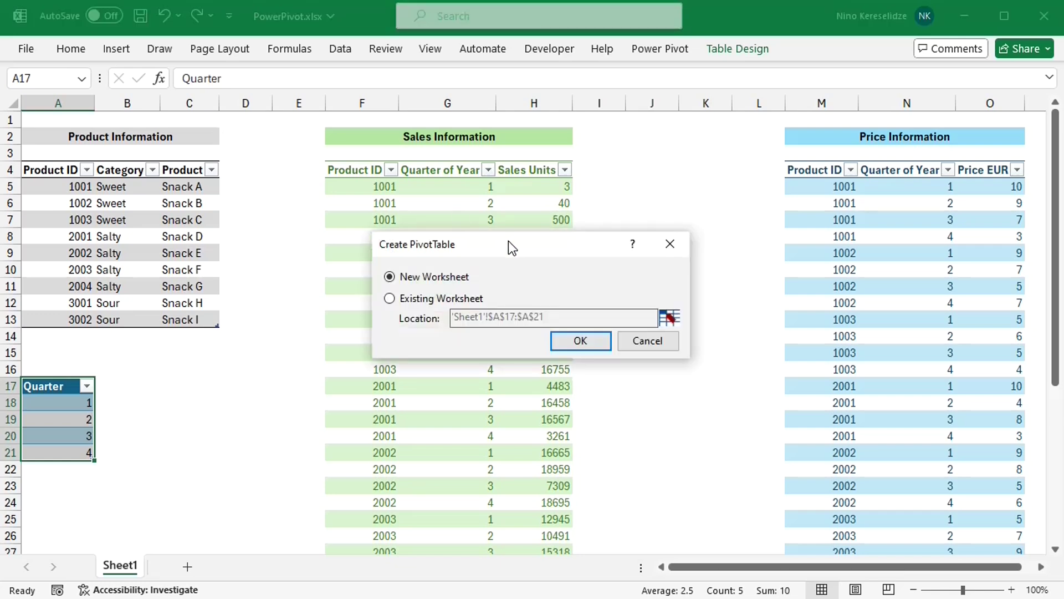
click(571, 340)
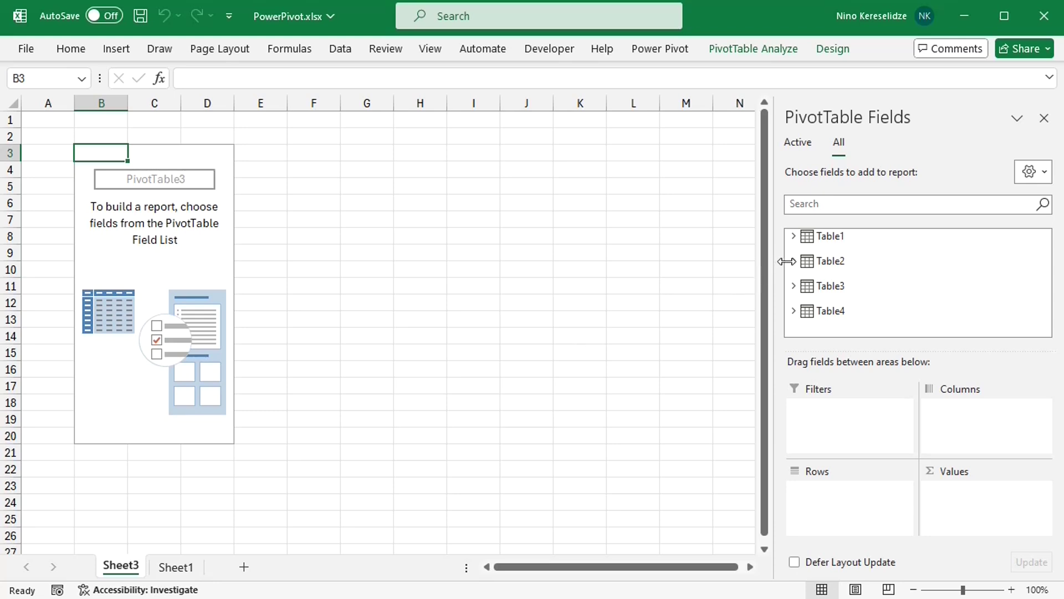
click(794, 237)
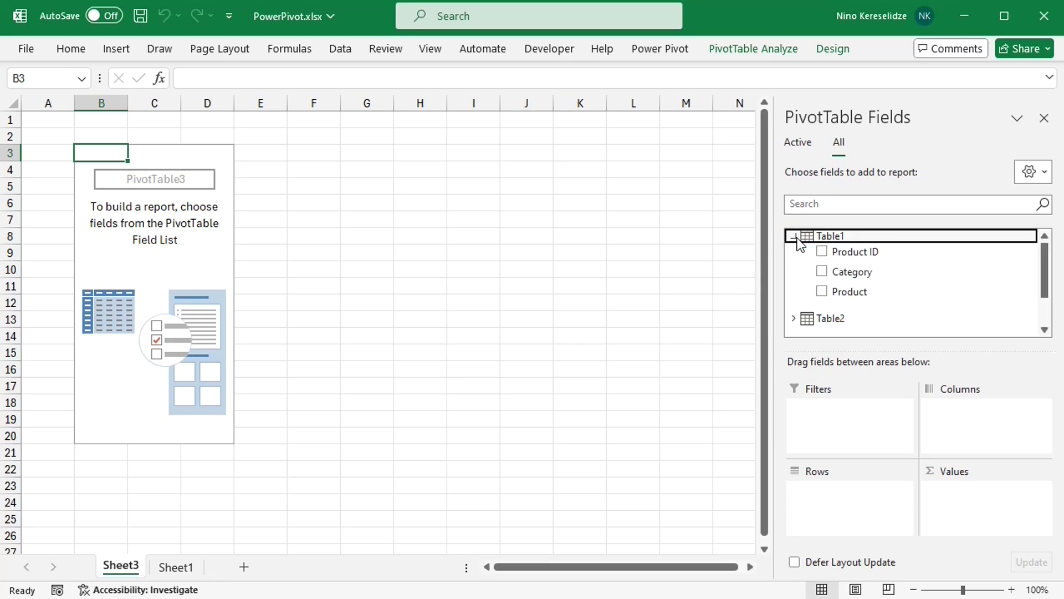
drag(858, 303, 839, 486)
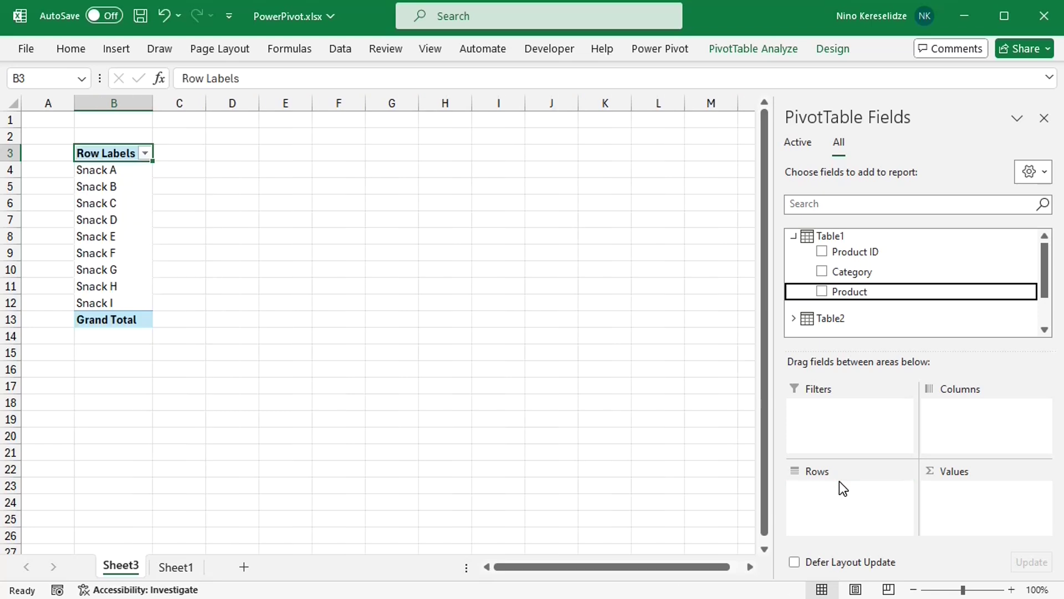
drag(1046, 250, 1027, 305)
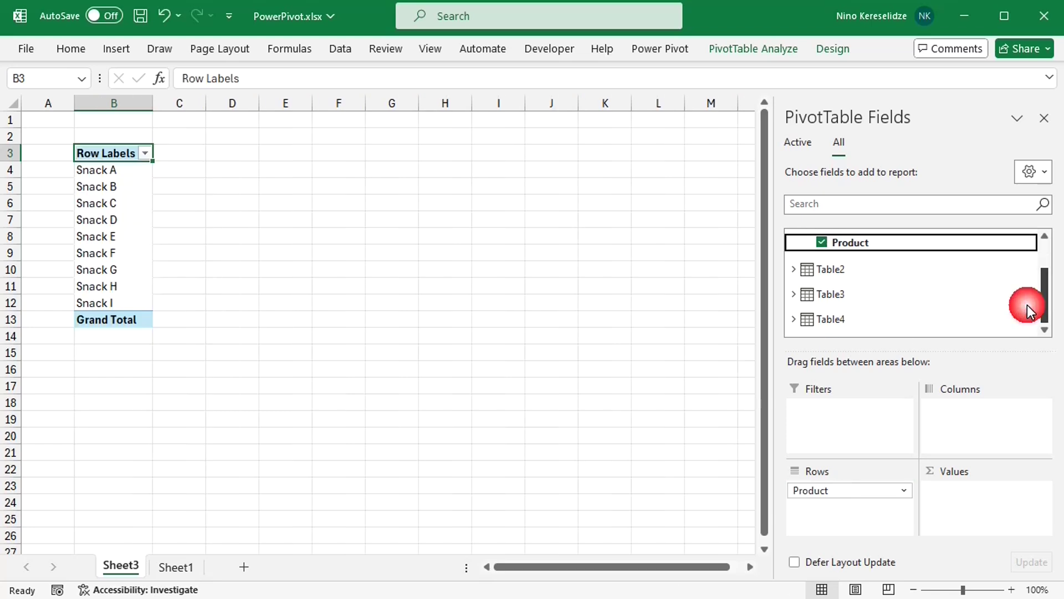
click(794, 312)
drag(872, 333, 846, 514)
- Add Sales Units from Table2 and Price EUR from Table3 to the pivot values
click(794, 262)
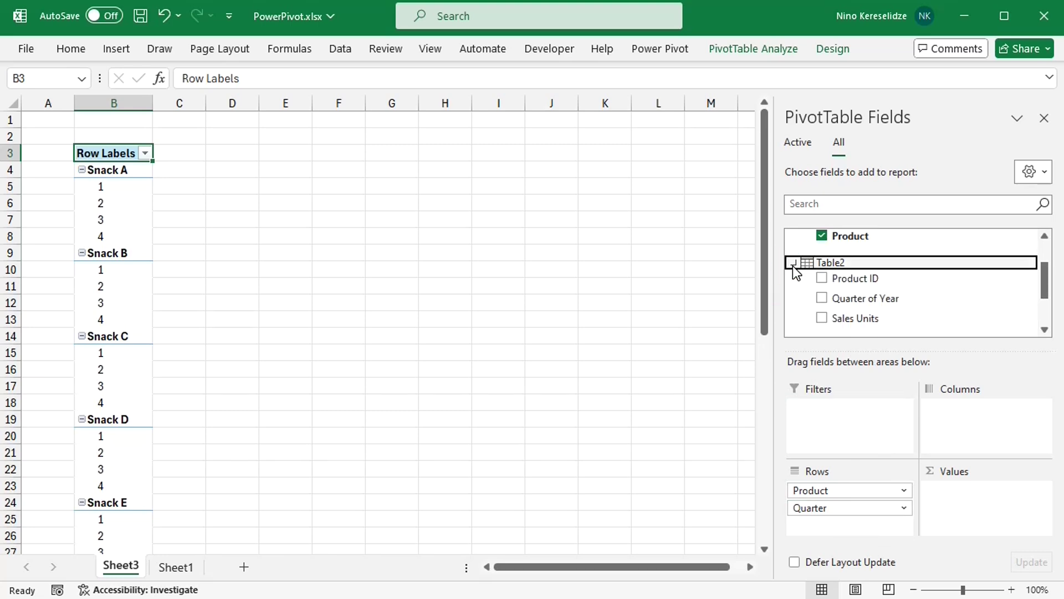
drag(849, 318, 962, 499)
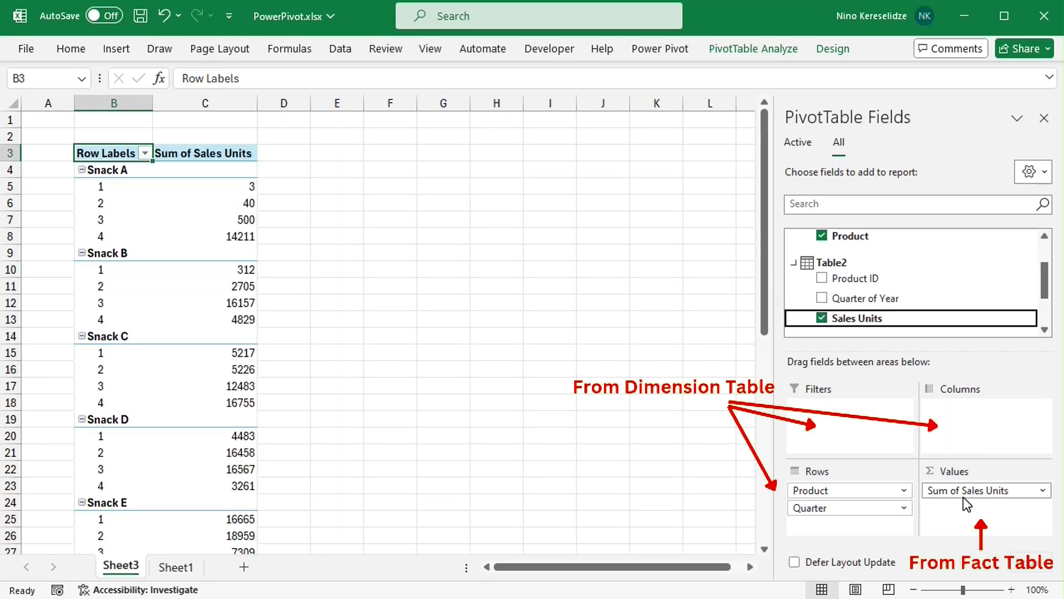
drag(1043, 281, 1042, 306)
click(796, 277)
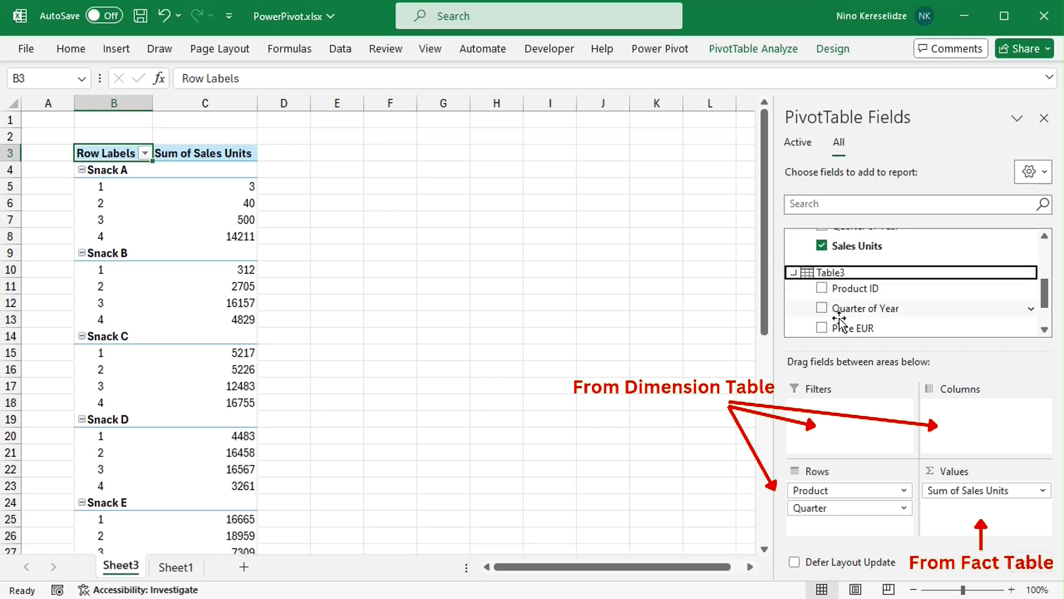
drag(848, 328, 992, 514)
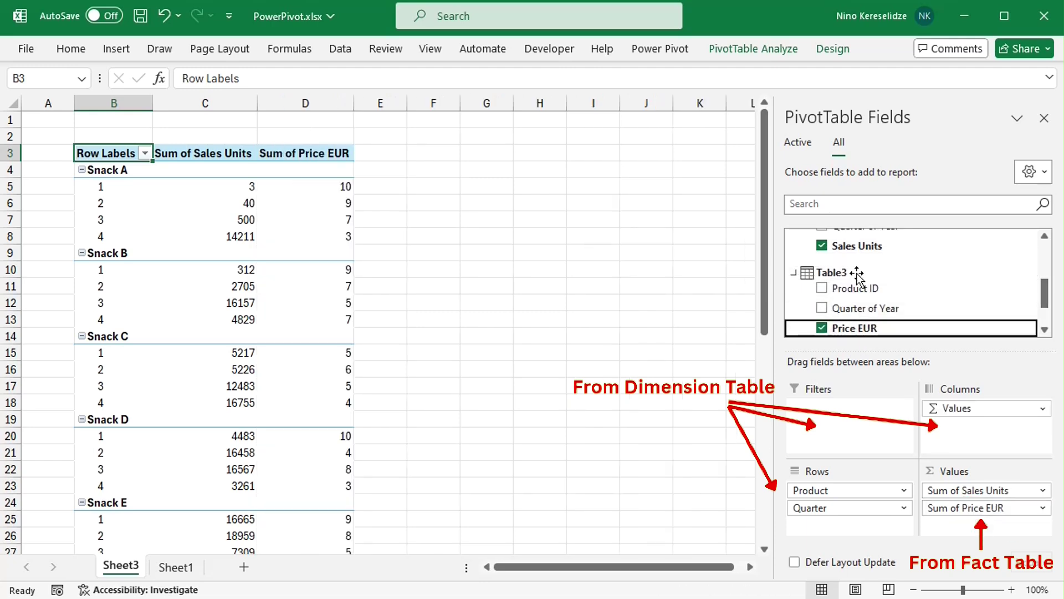
- Switch the pivot's report layout to tabular form
click(831, 48)
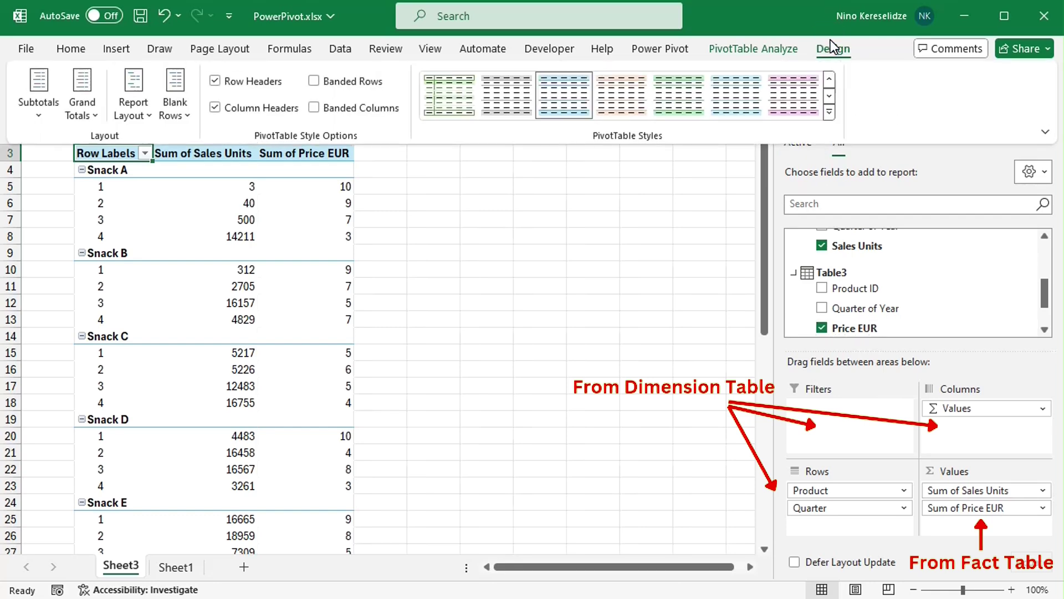
click(138, 108)
click(182, 216)
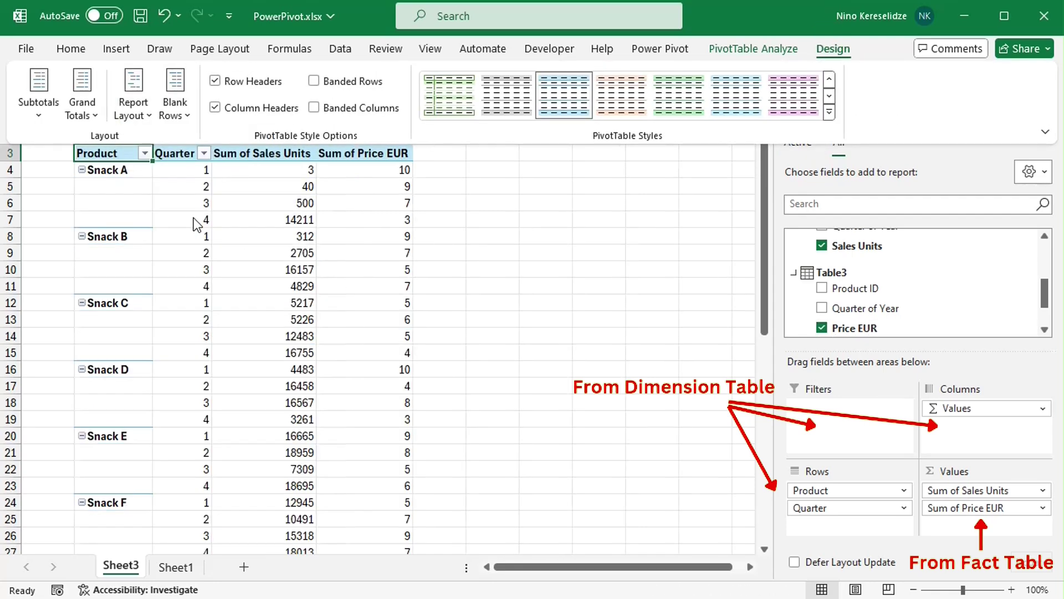
click(424, 50)
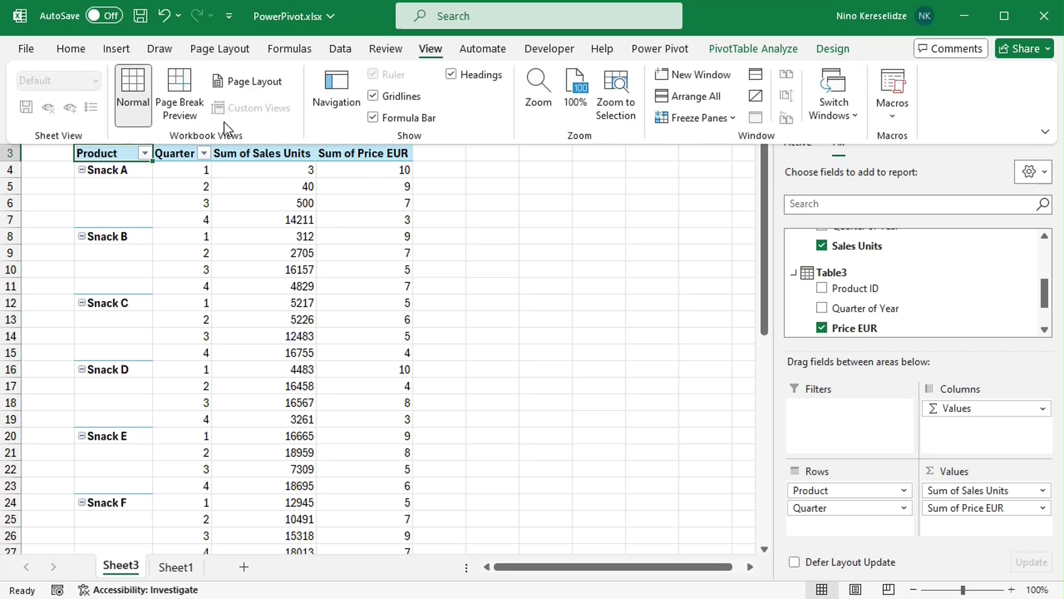
- Hide gridlines and add Price EUR to the pivot values, summarized by Average
click(374, 97)
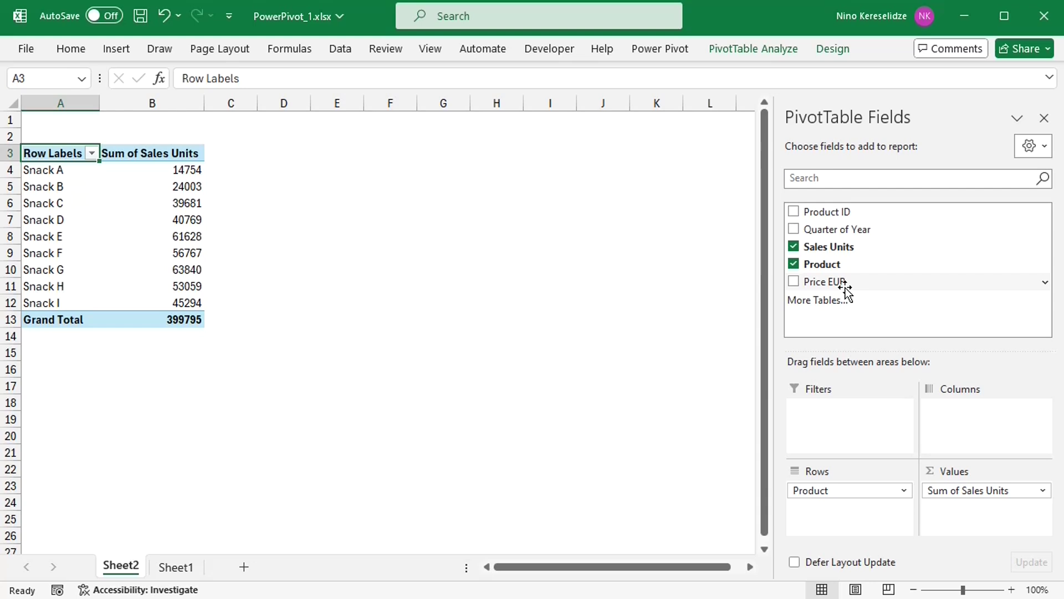
drag(844, 286, 967, 532)
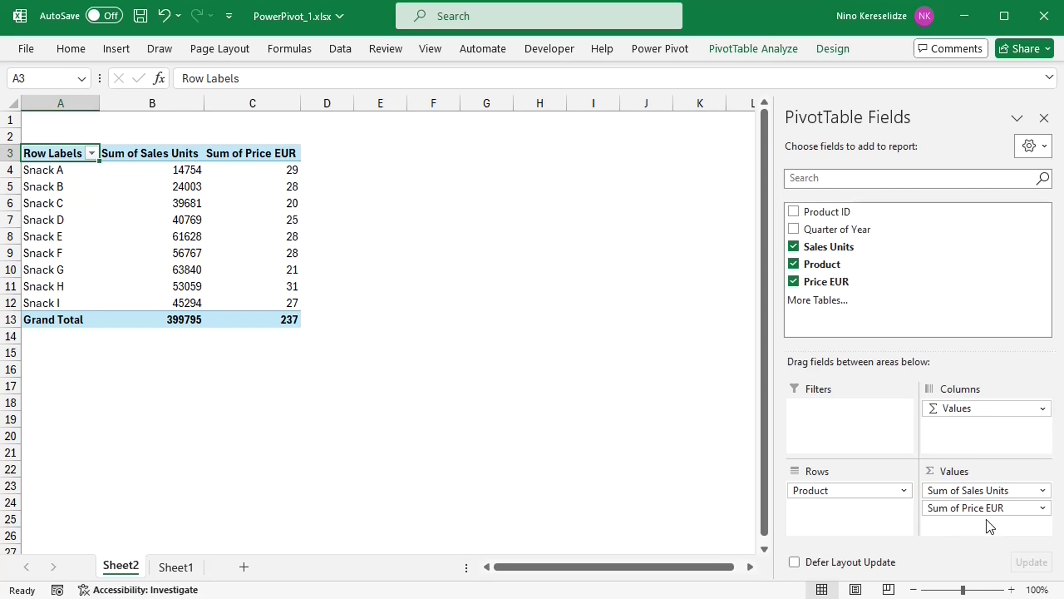
click(1043, 508)
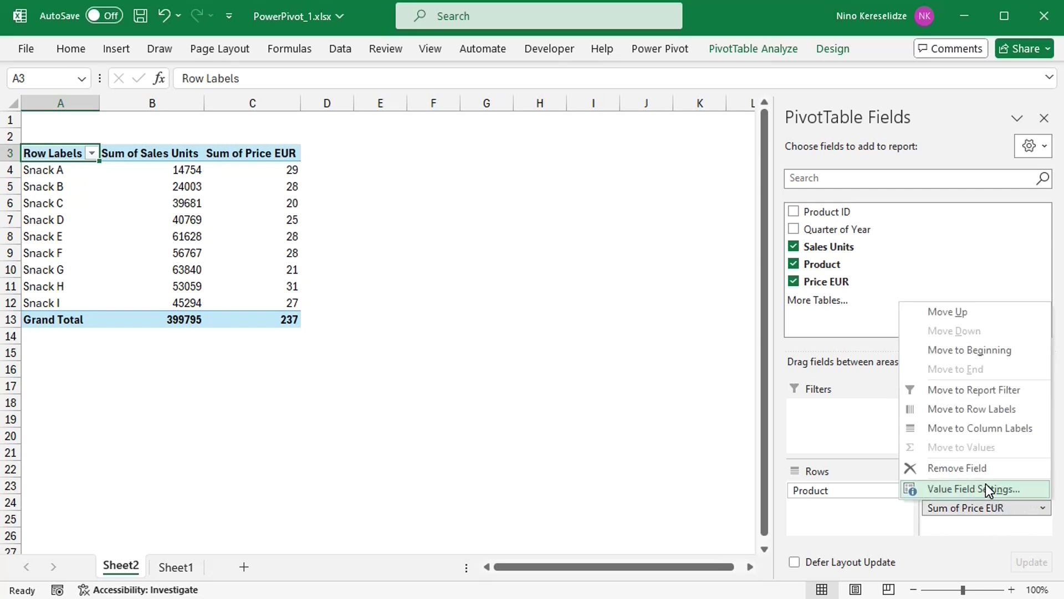
click(985, 485)
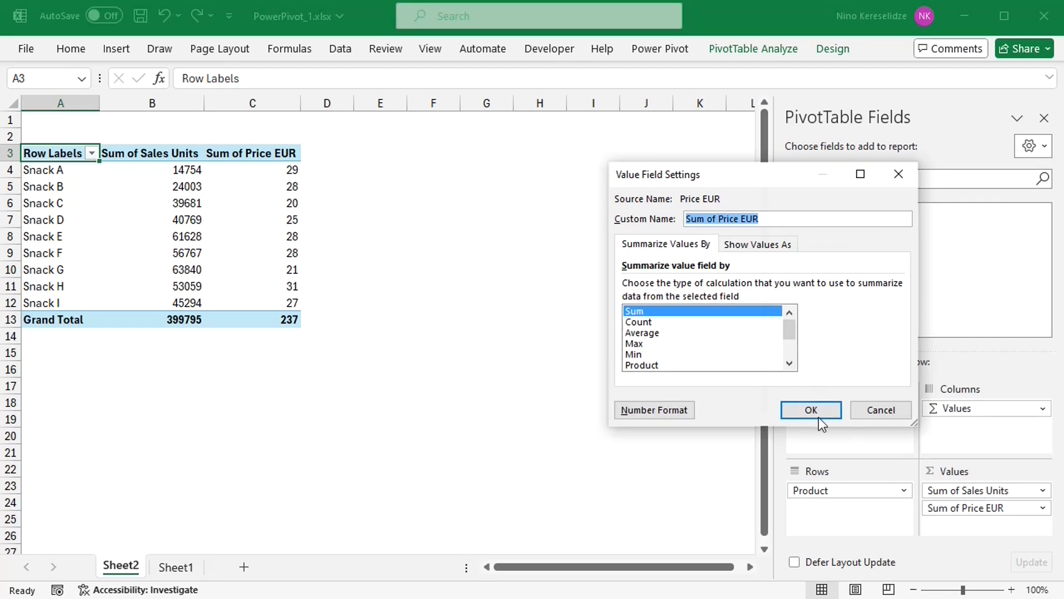
click(659, 335)
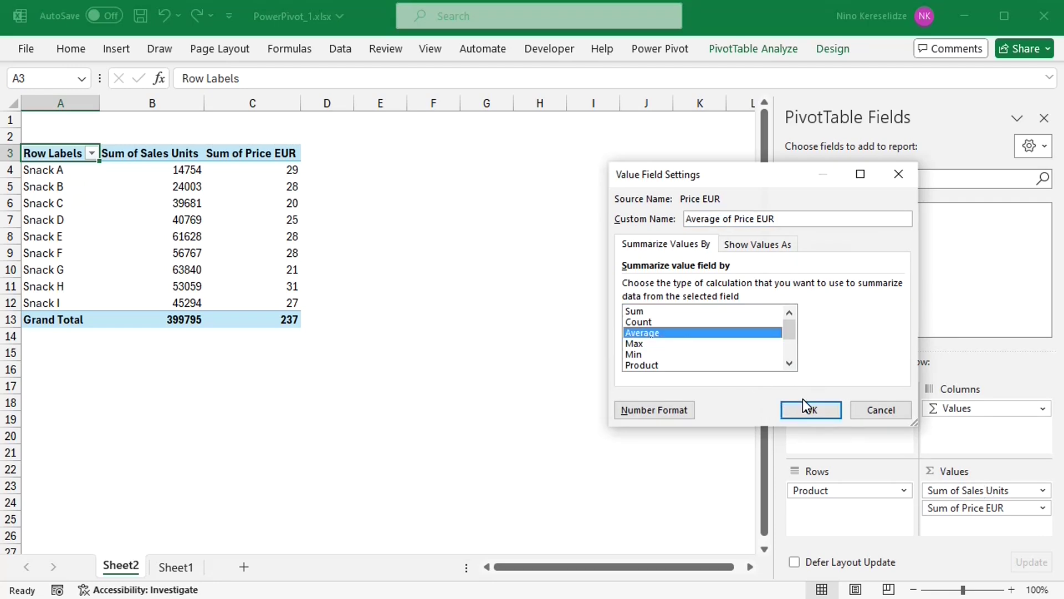
click(815, 409)
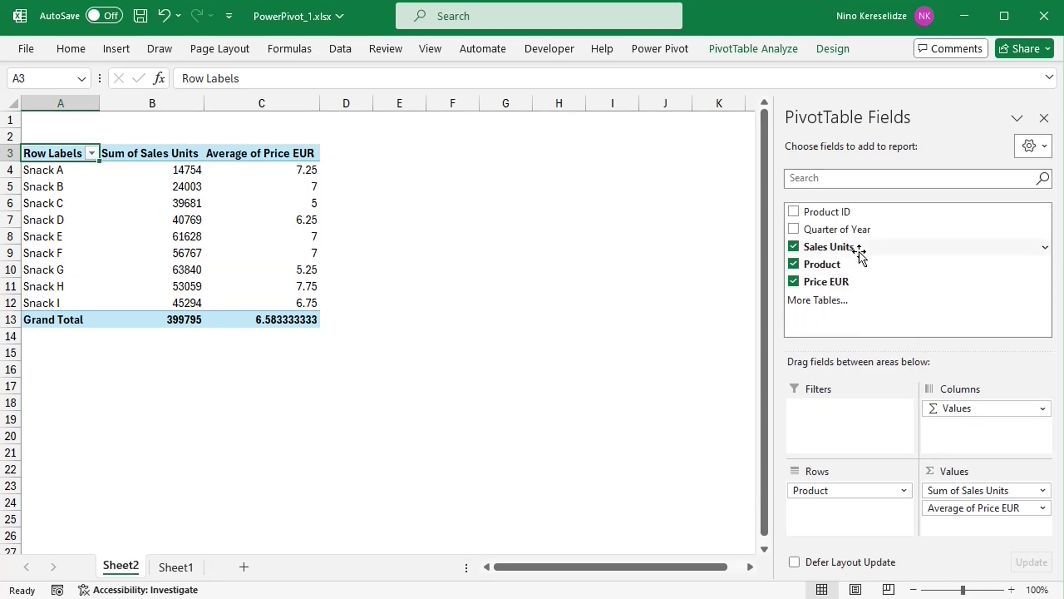
- Nest Quarter of Year under Product in the pivot rows
drag(859, 238, 870, 510)
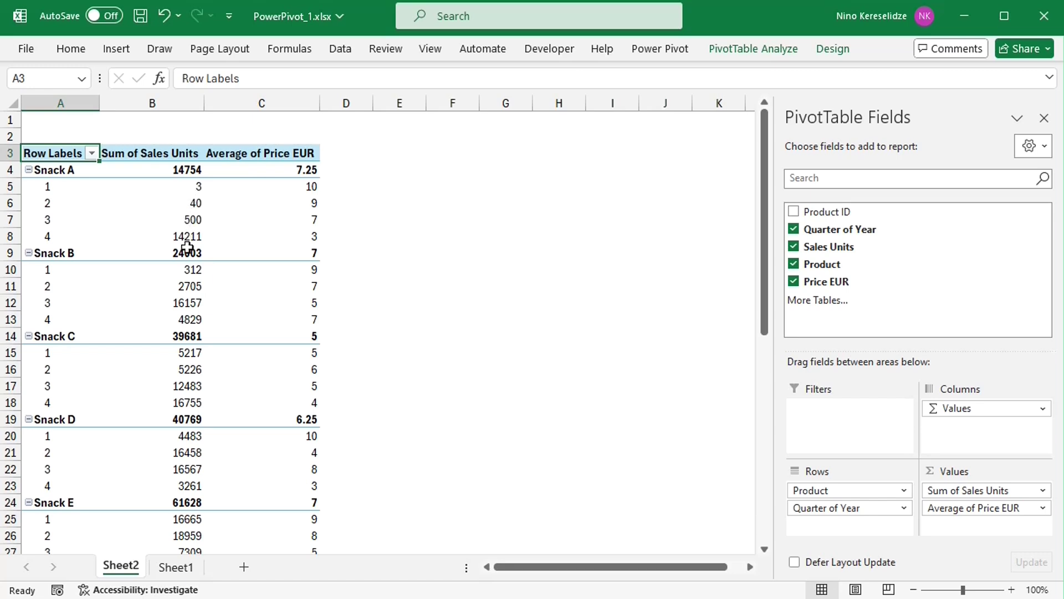
mouse_move(303, 248)
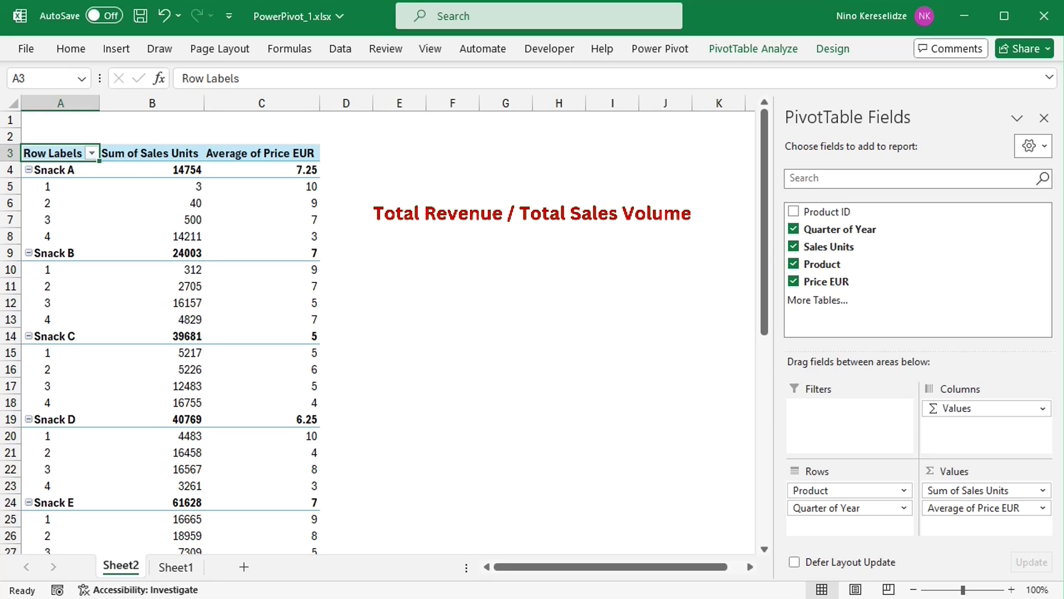
- Save, then add a Revenue calculated field with formula ='Sales Units'*'Price EUR'
key(ctrl+s)
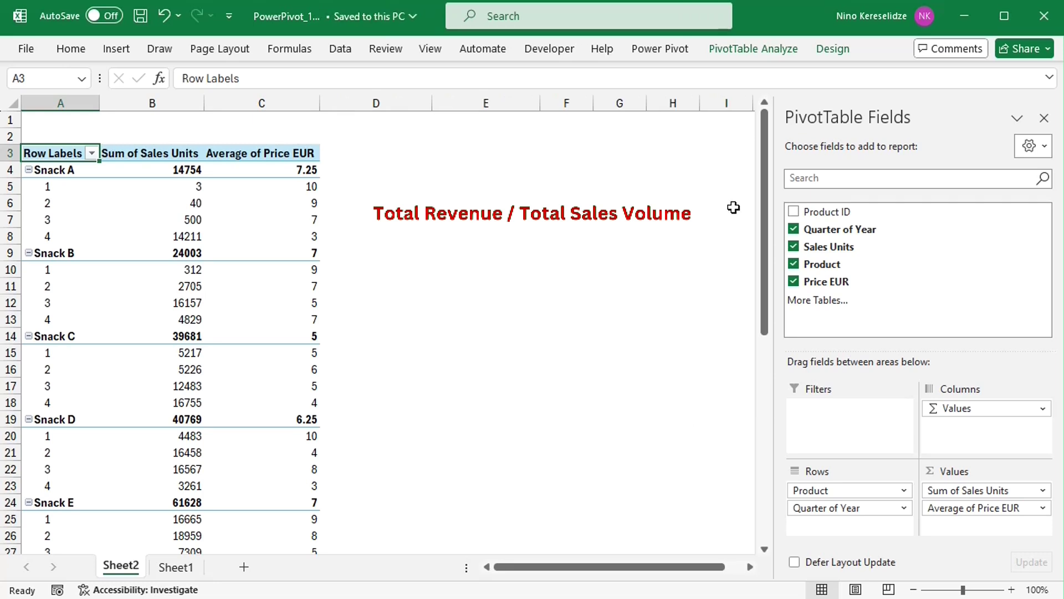
click(756, 48)
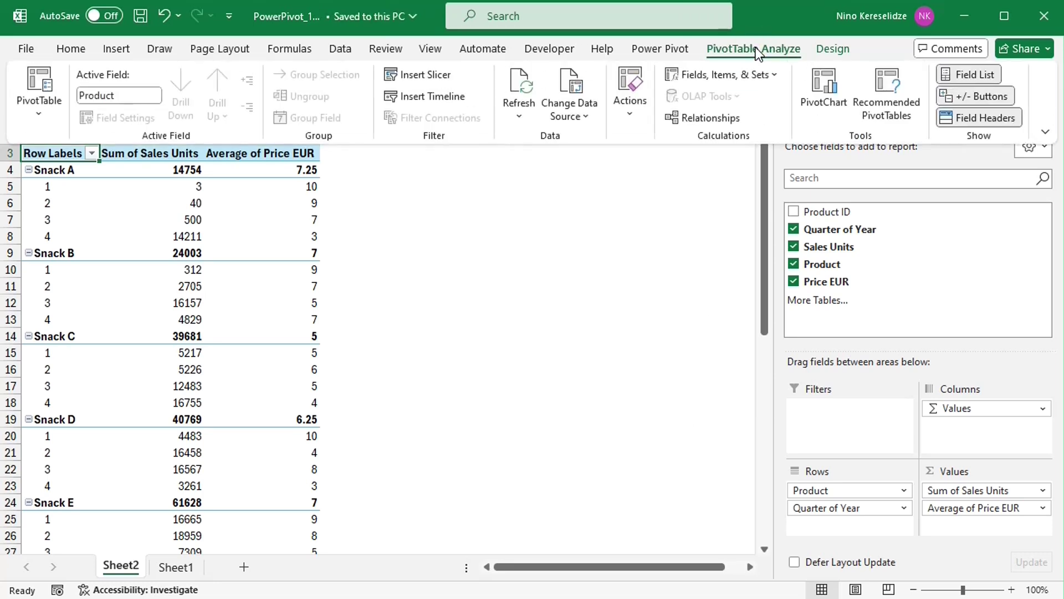
click(732, 74)
click(730, 97)
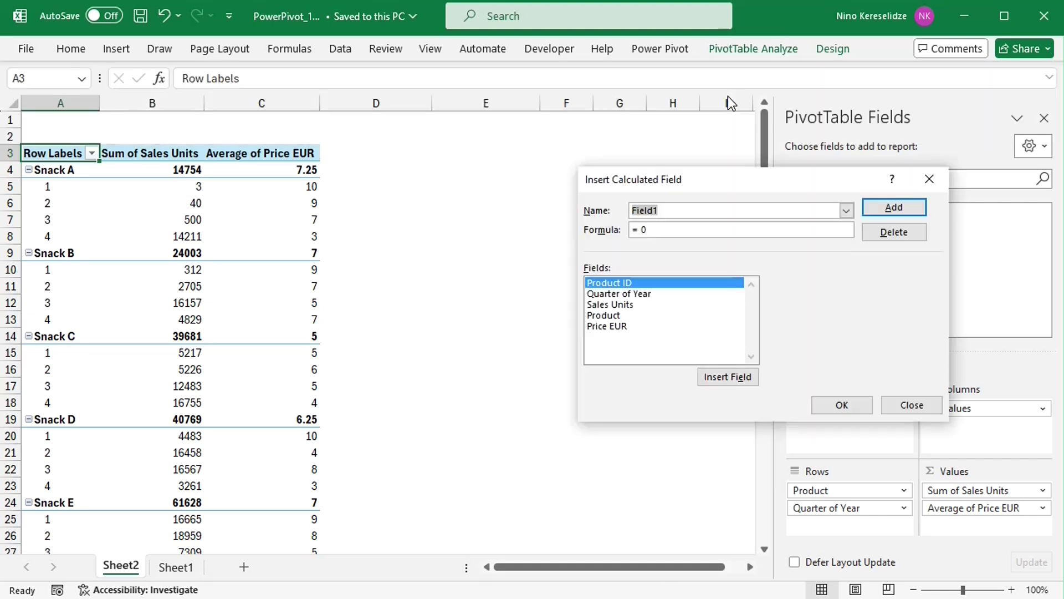
text(Revenue)
click(671, 237)
key(BackSpace)
double_click(631, 304)
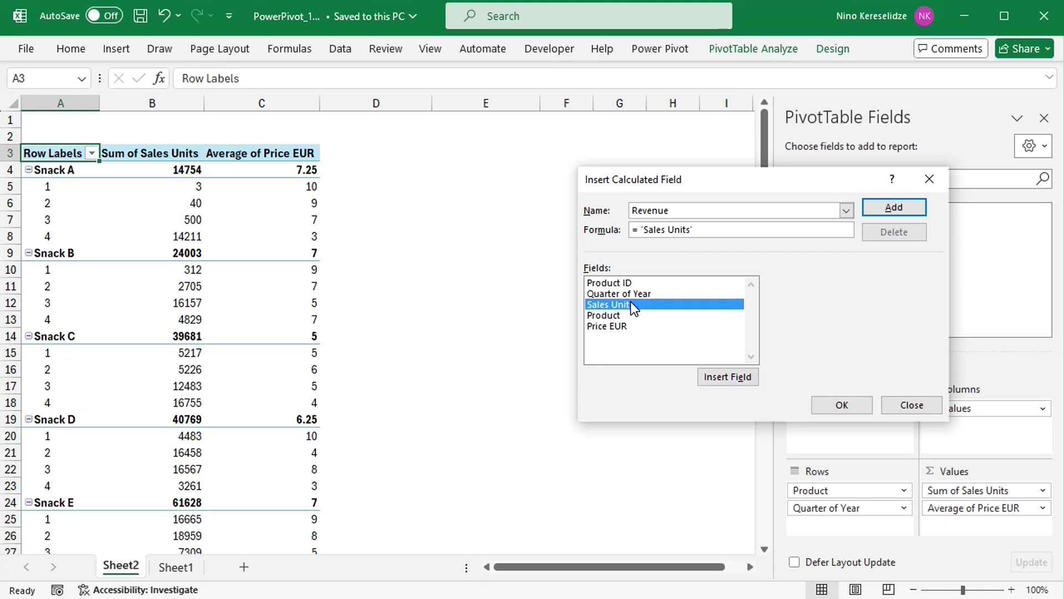
text(*)
double_click(616, 325)
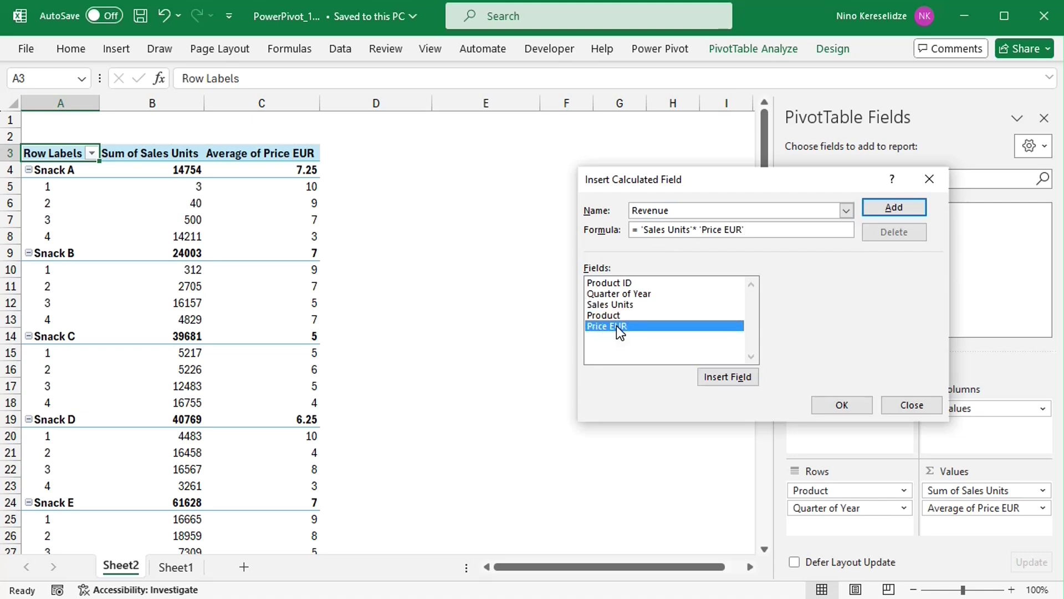
click(818, 404)
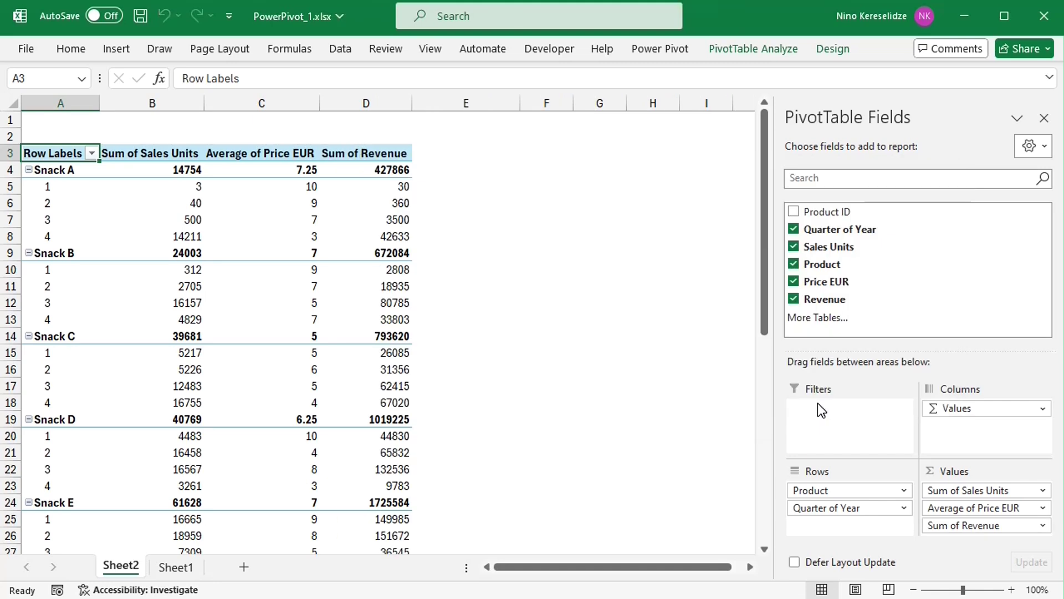
click(756, 55)
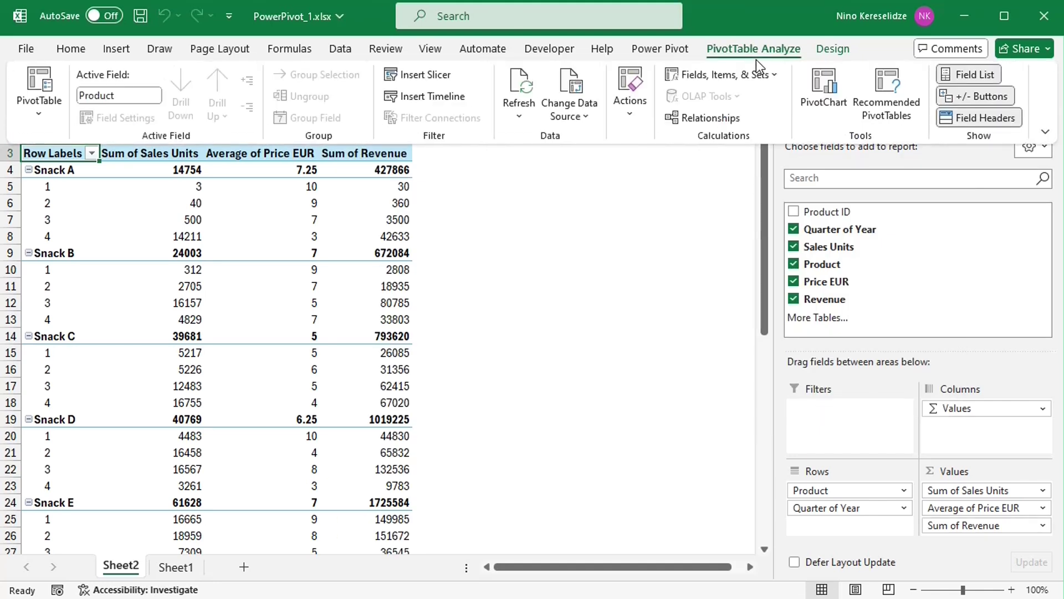
click(766, 80)
click(750, 97)
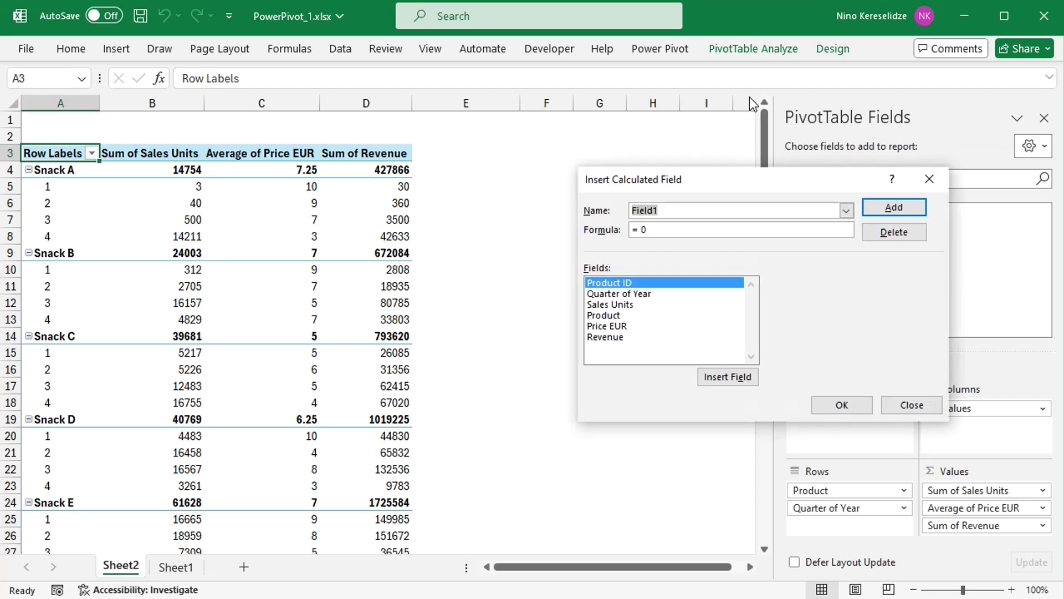
text(Avg. Price)
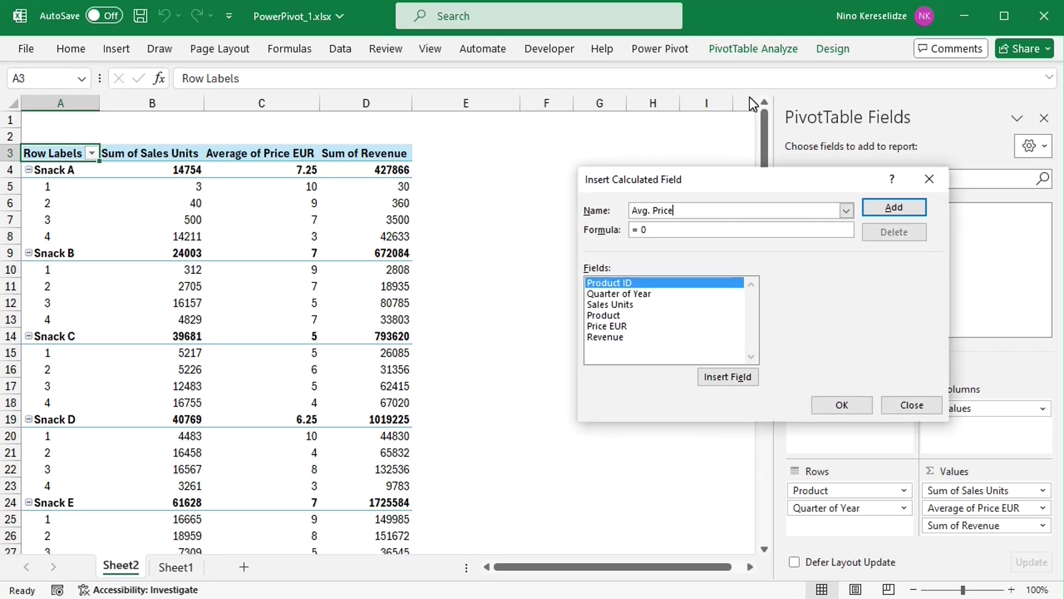
click(663, 239)
key(BackSpace)
key(BackSpace)
double_click(614, 338)
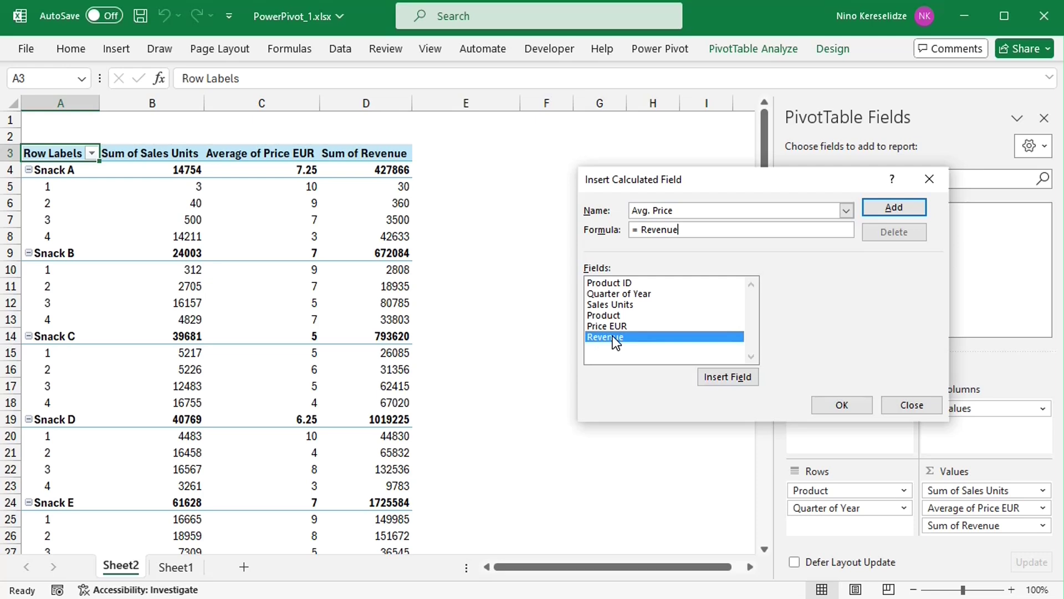
text(/)
double_click(611, 306)
click(842, 405)
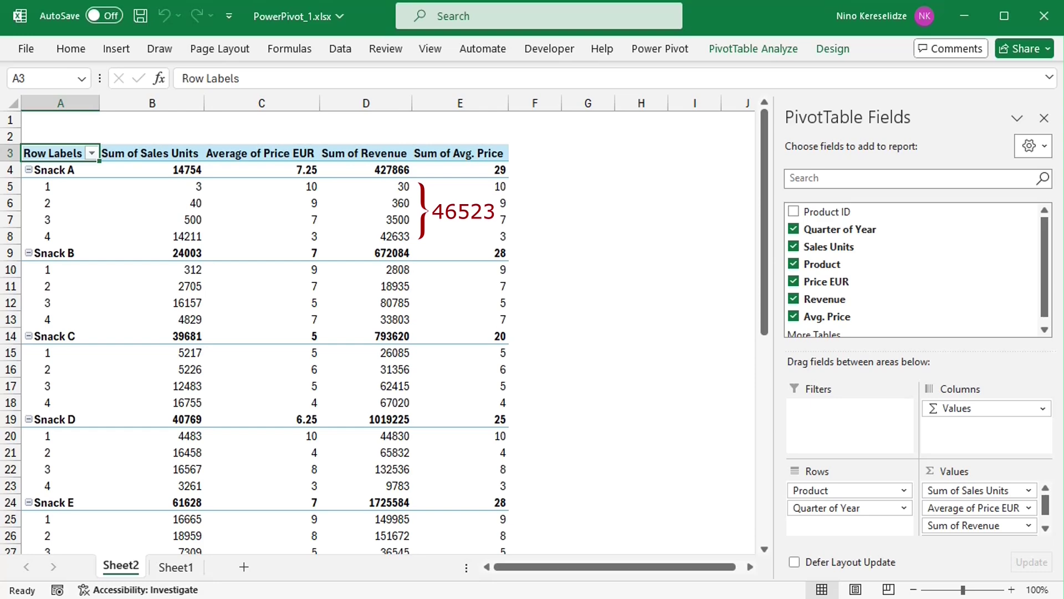
- On Sheet1, enter =[@[Sales Units]]*[@[Price EUR]] in K5 to fill the new column
click(177, 566)
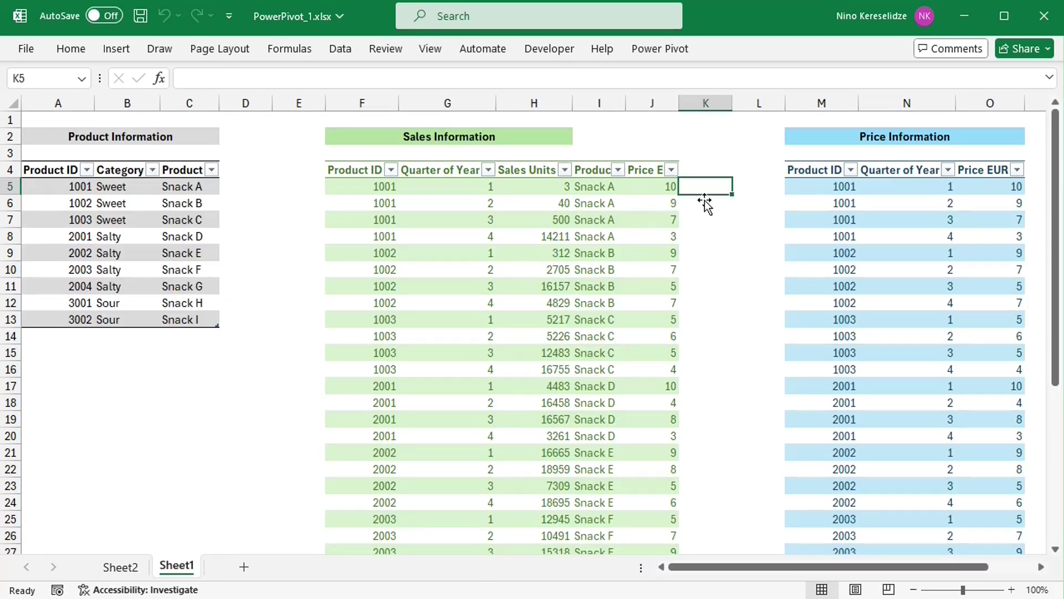
text(=)
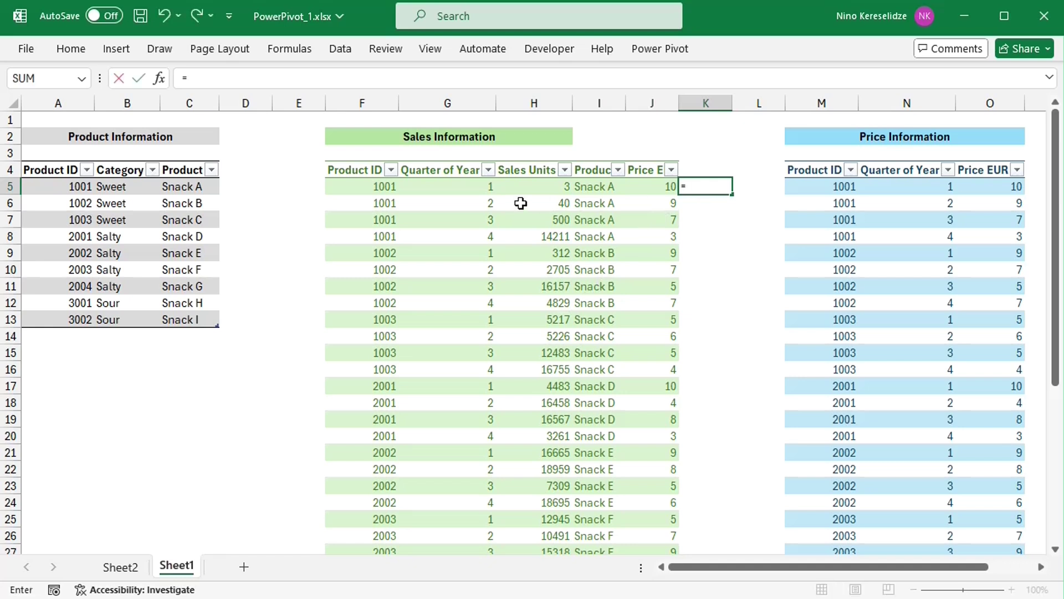
click(511, 188)
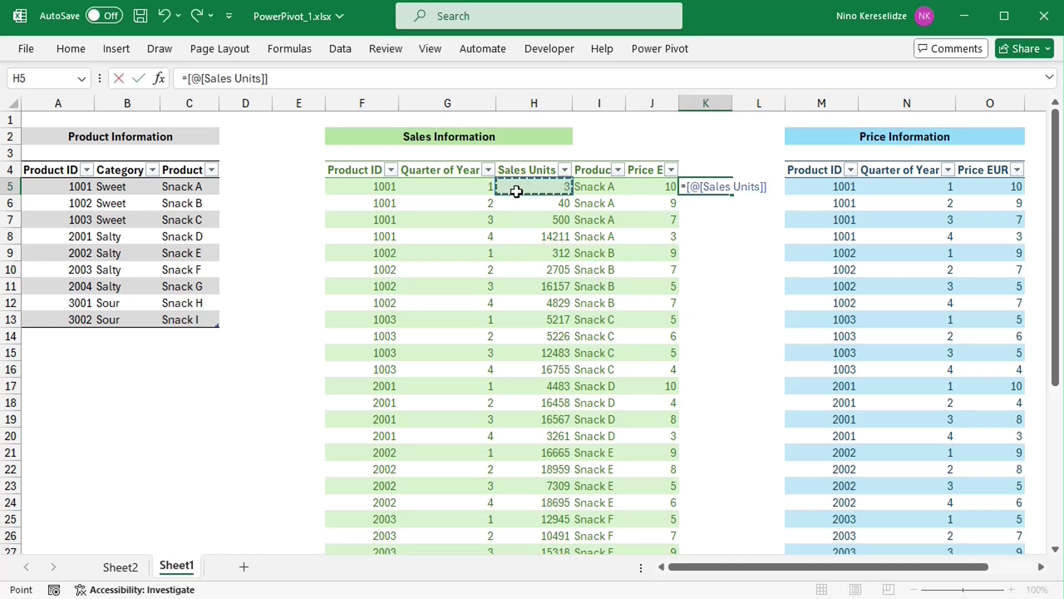
text(*)
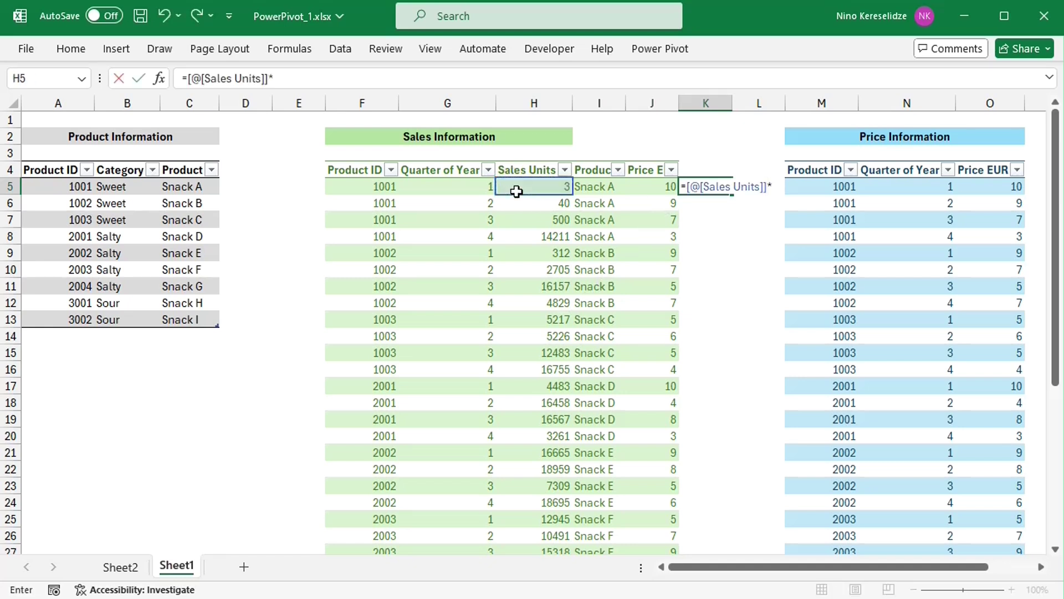
click(649, 191)
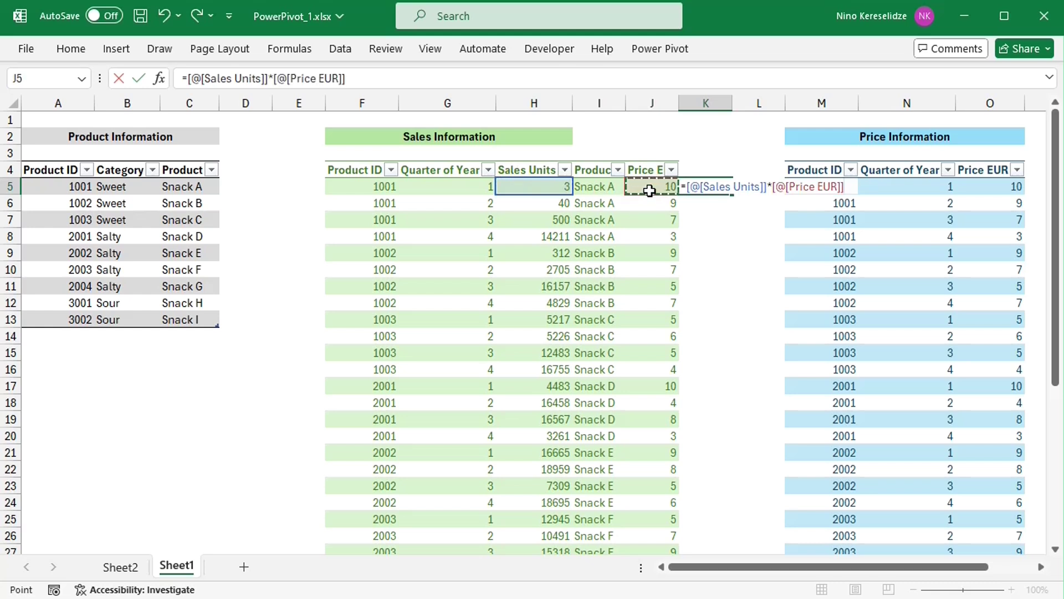
key(Return)
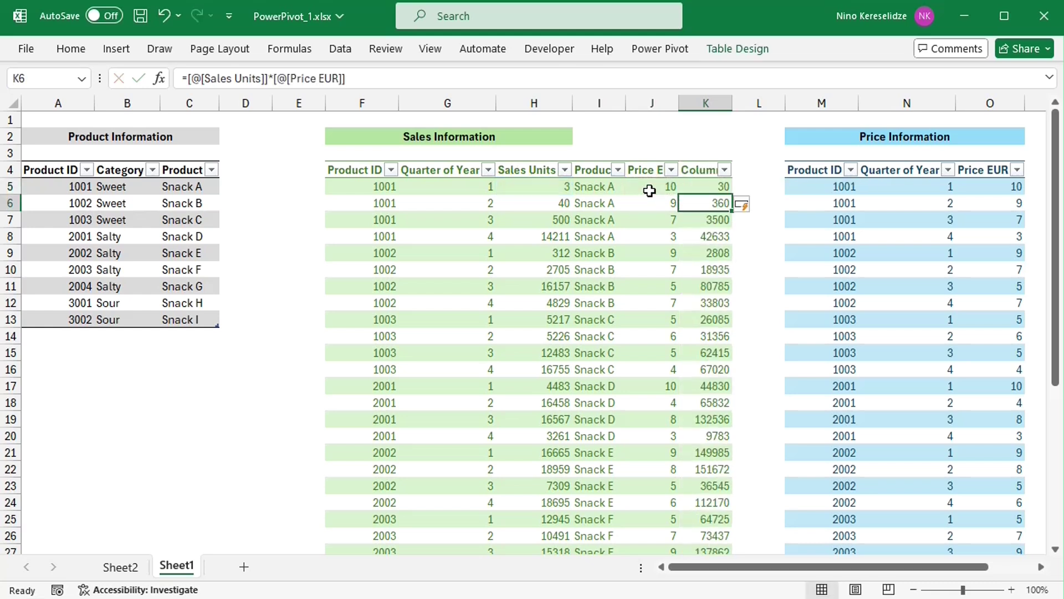
- Rename the new column's header from Column1 to Sales Value
double_click(709, 171)
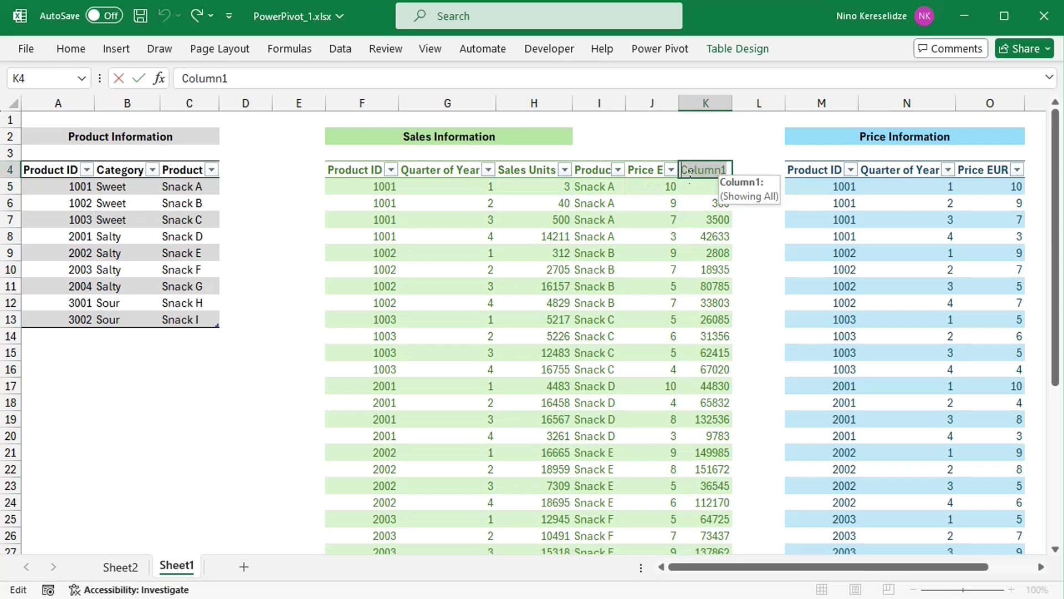
double_click(686, 169)
text(Sales Value)
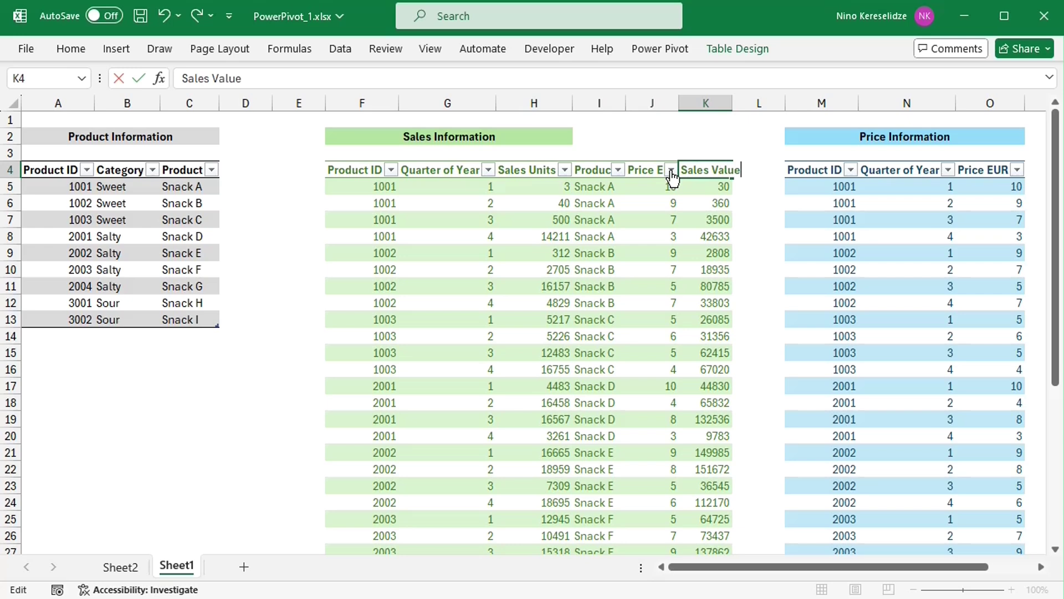
key(Return)
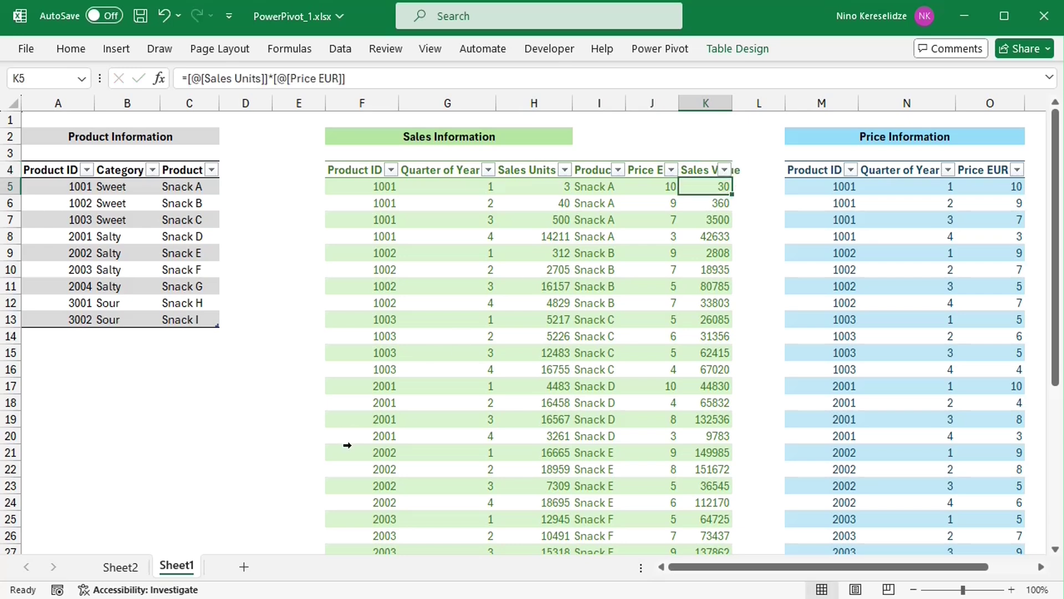
- Refresh the Sheet2 pivot and add Sales Value to its values
click(119, 566)
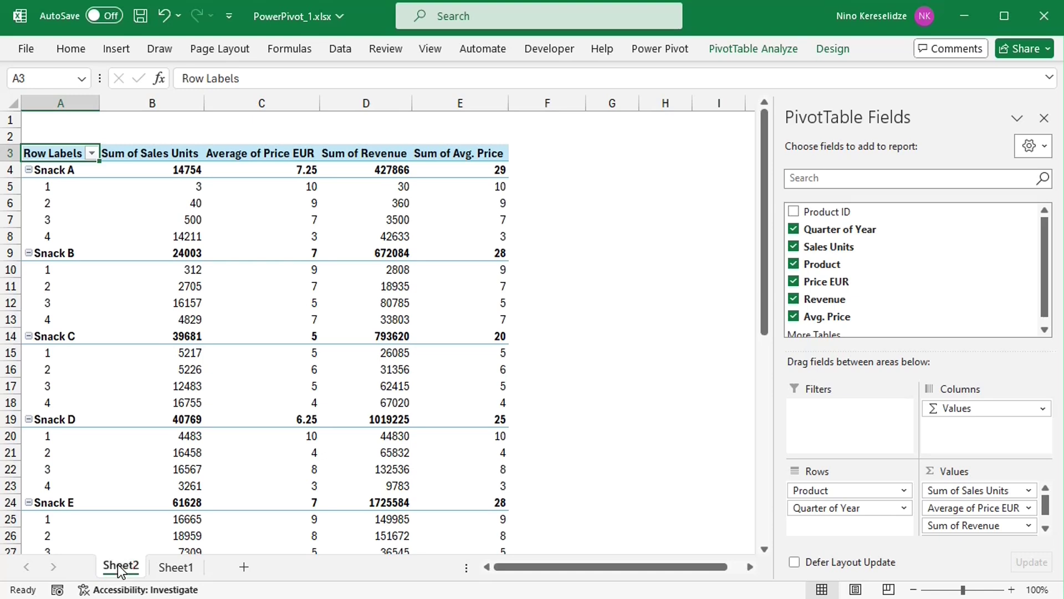
click(190, 222)
right_click(191, 222)
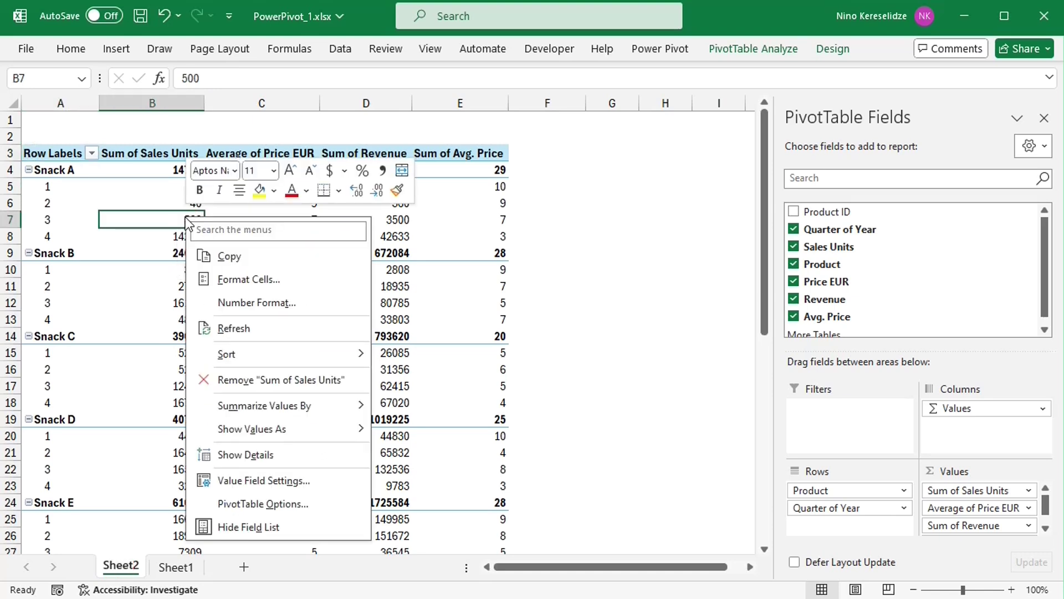
click(233, 329)
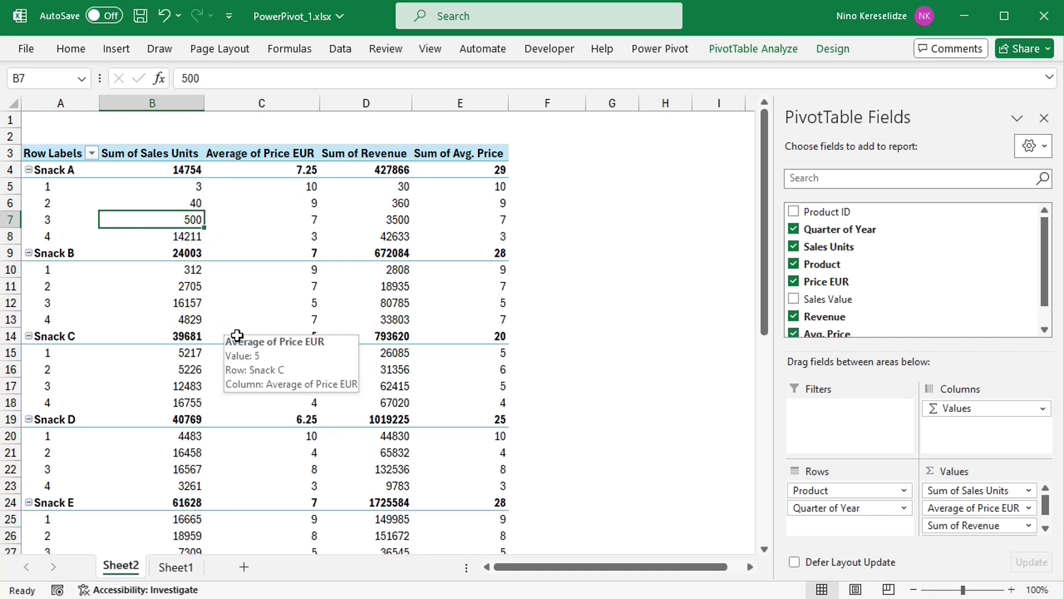
click(794, 300)
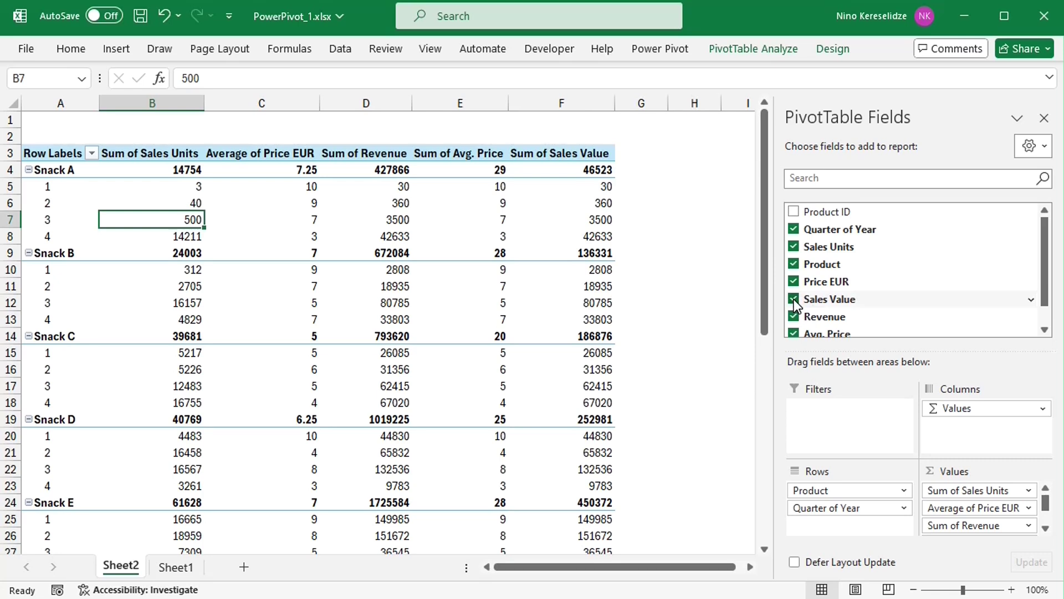
- Add a calculated field named WAP with formula ='Sales Value'/'Sales Units'
click(756, 49)
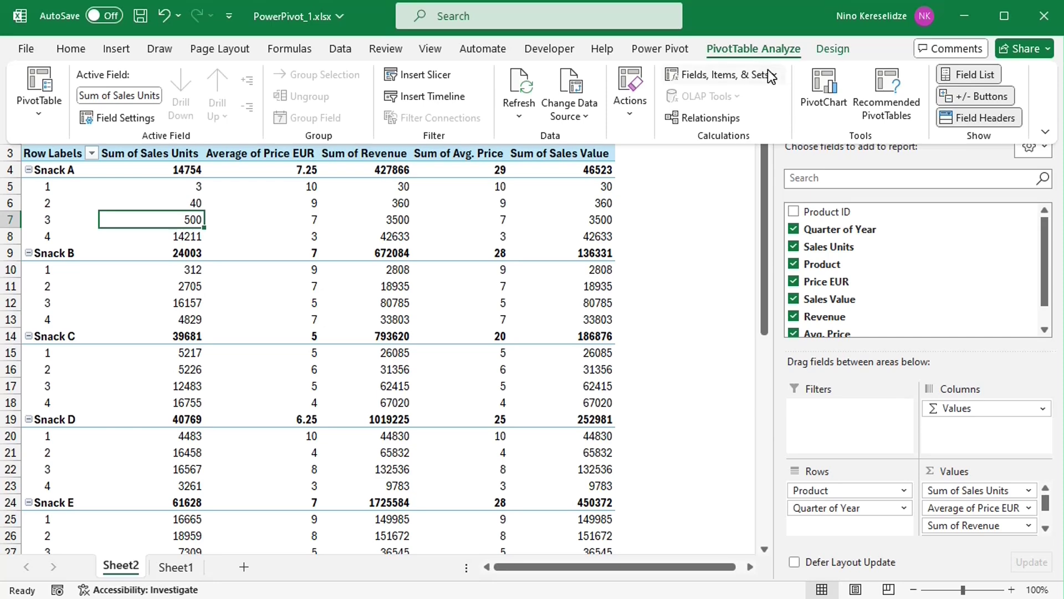
click(771, 75)
click(748, 96)
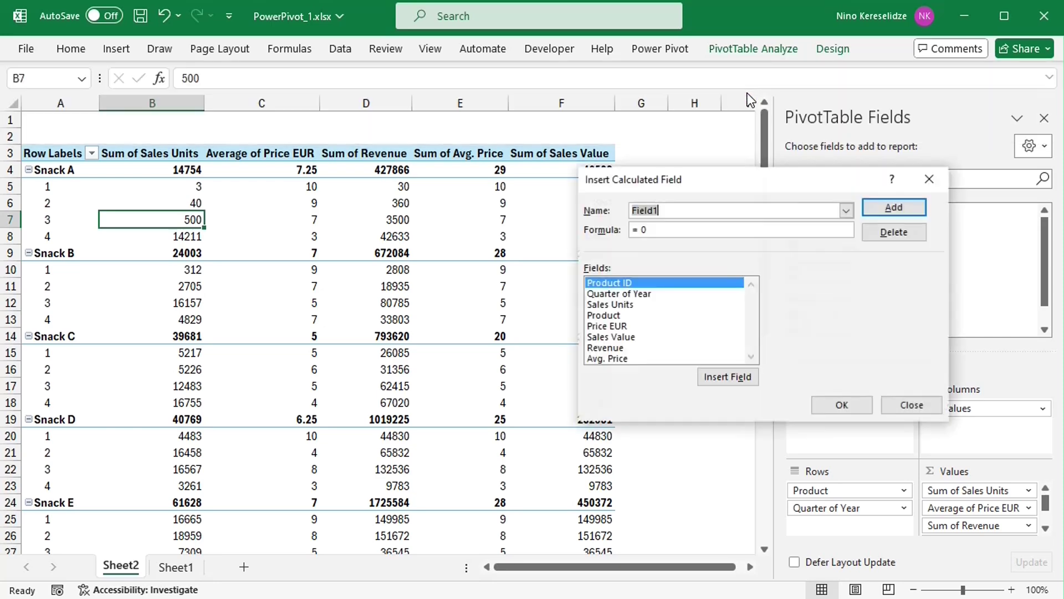
click(675, 232)
key(BackSpace)
key(BackSpace)
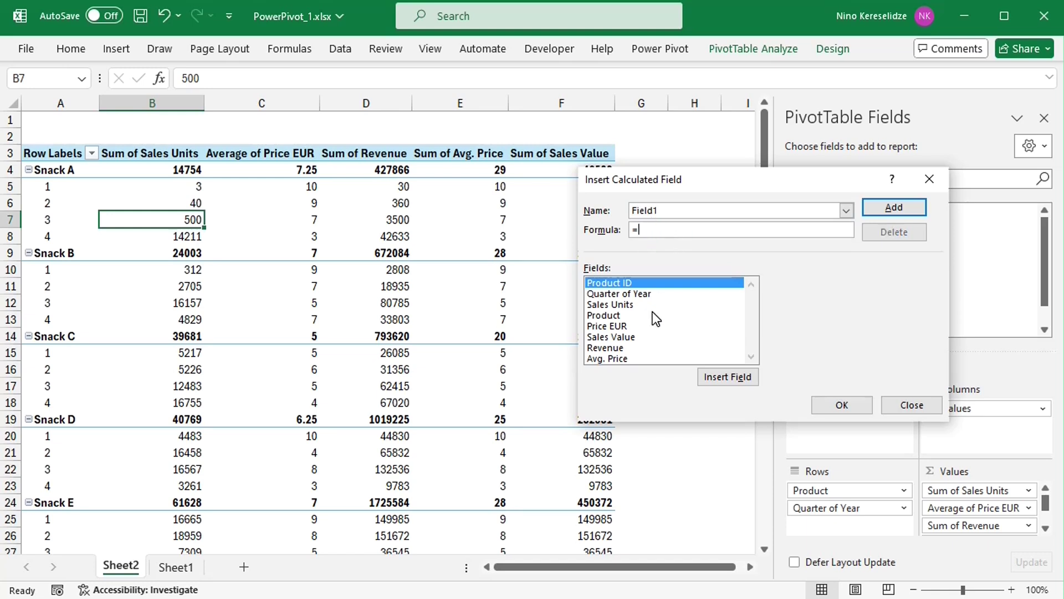
double_click(631, 339)
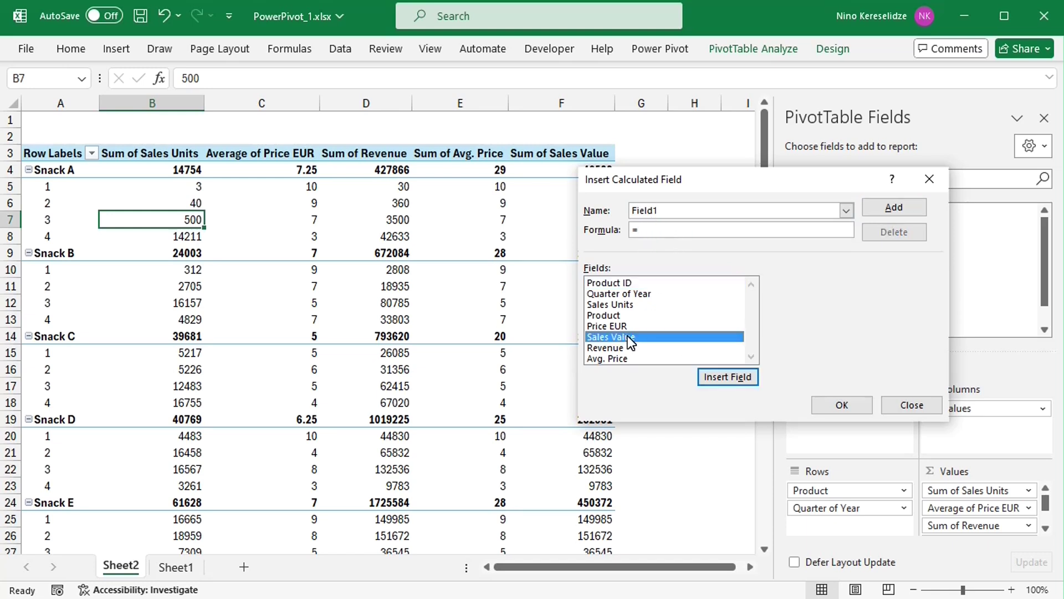
text(/)
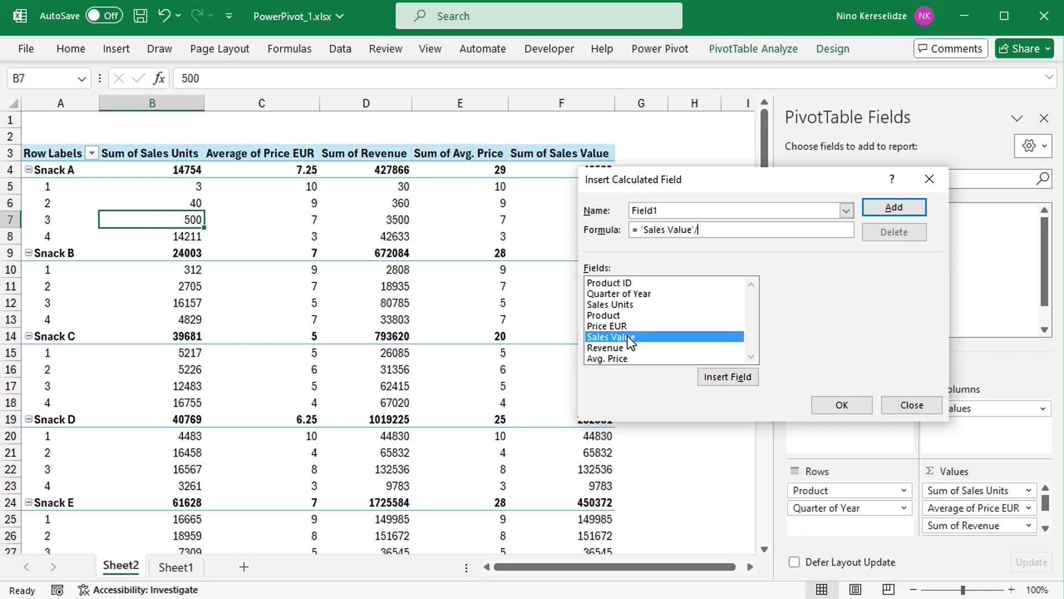
double_click(629, 306)
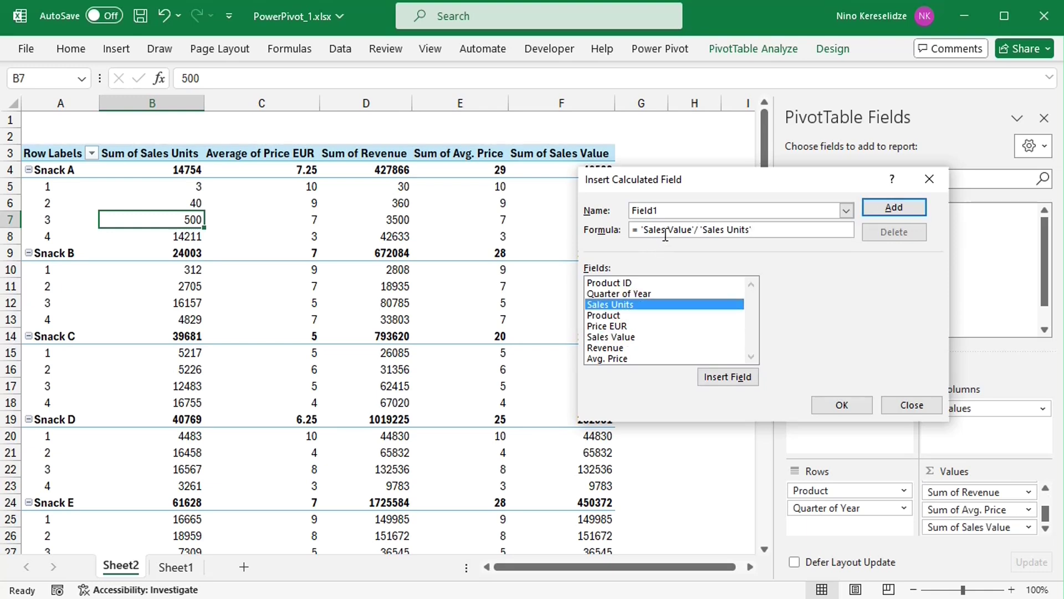
click(665, 211)
key(BackSpace)
key(BackSpace)
key(BackSpace)
key(BackSpace)
key(BackSpace)
key(BackSpace)
text(WAP)
click(826, 404)
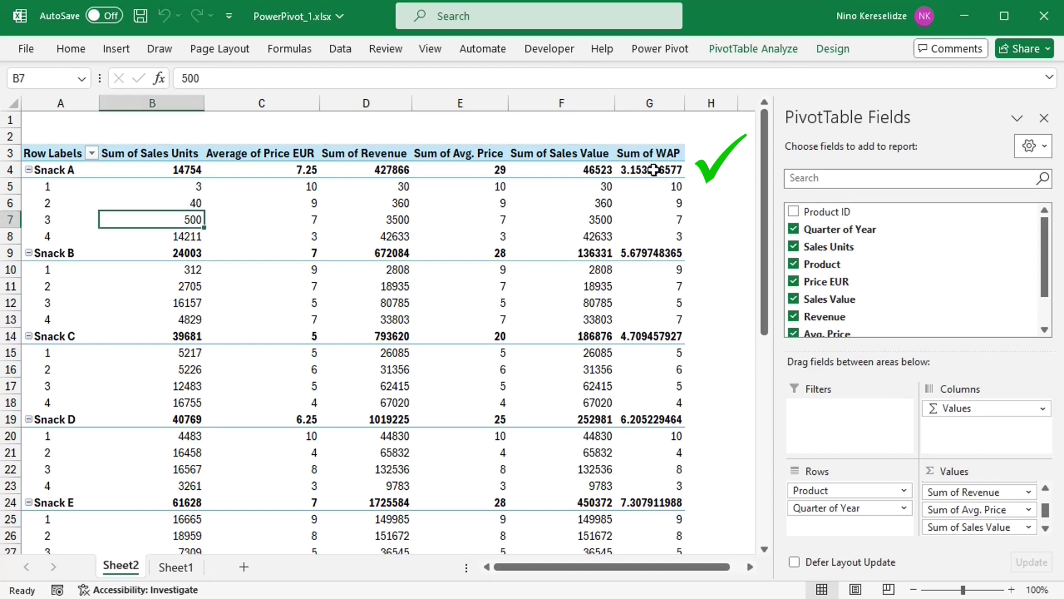
- Set the pivot's subtotals to Show all Subtotals at Bottom of Group
mouse_move(646, 176)
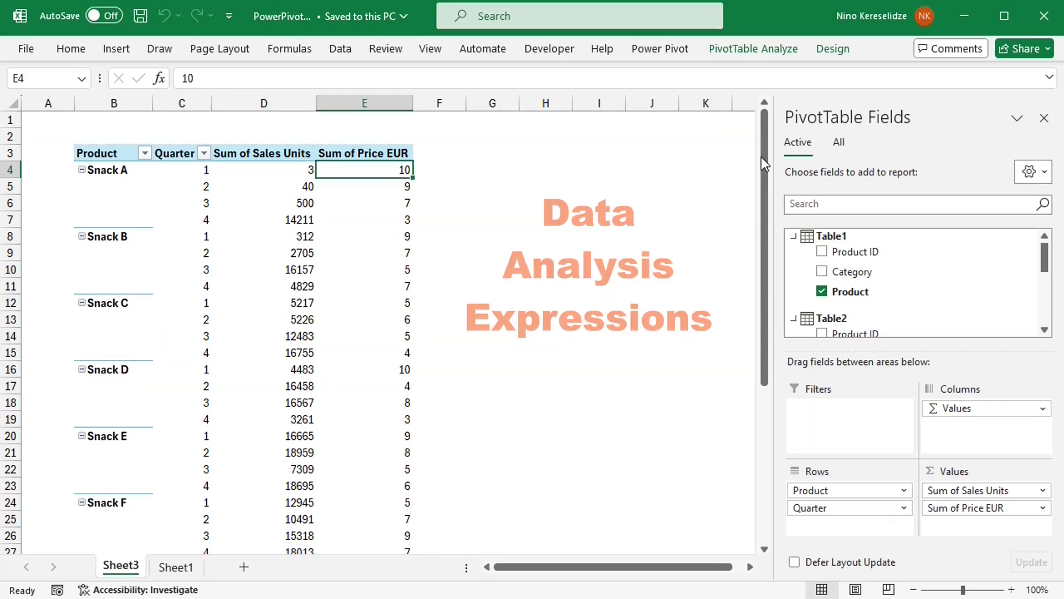
click(833, 49)
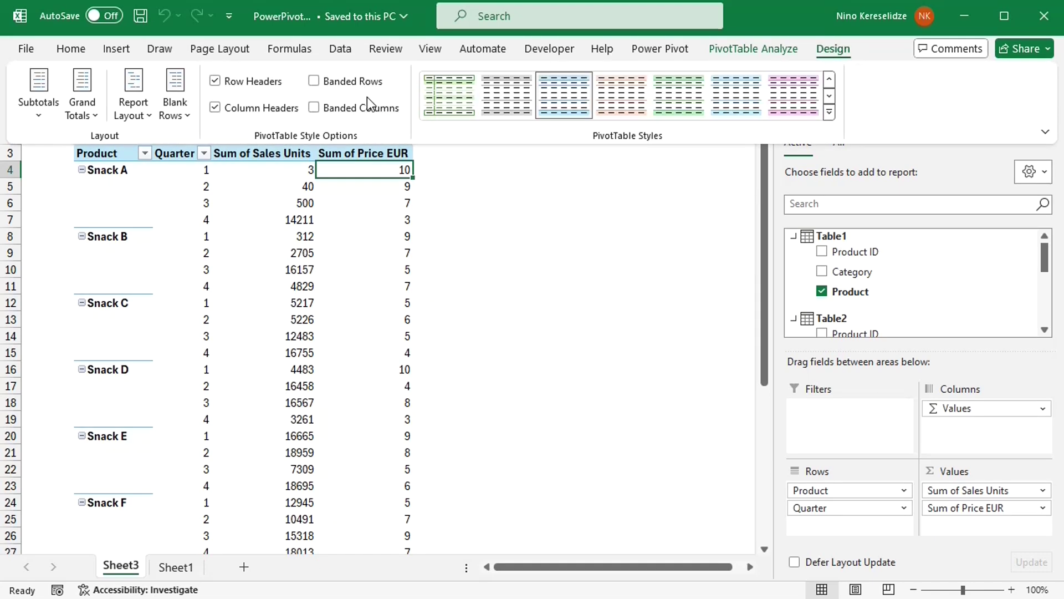
click(42, 111)
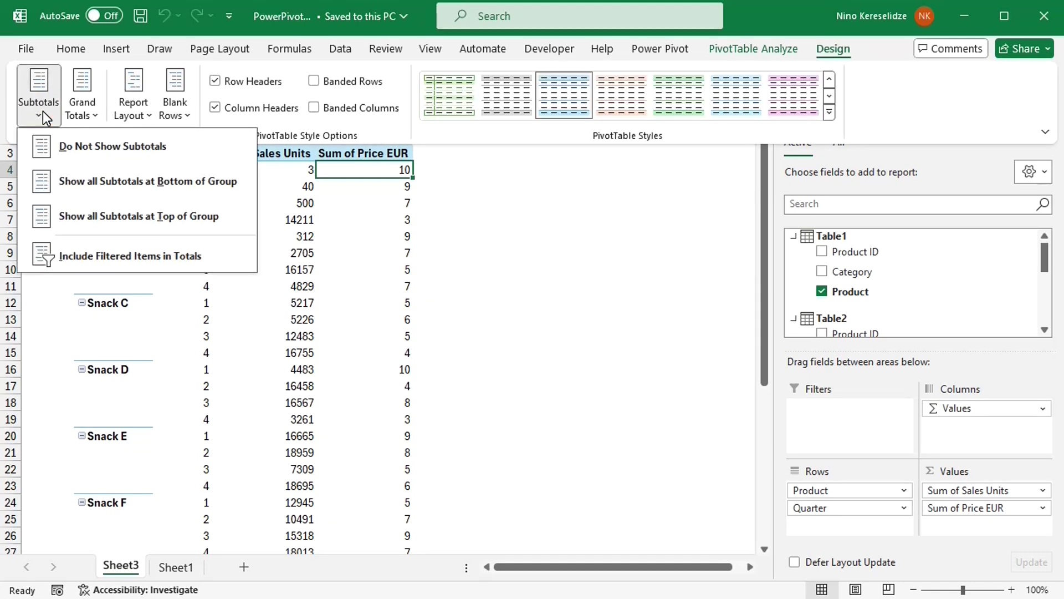
click(96, 183)
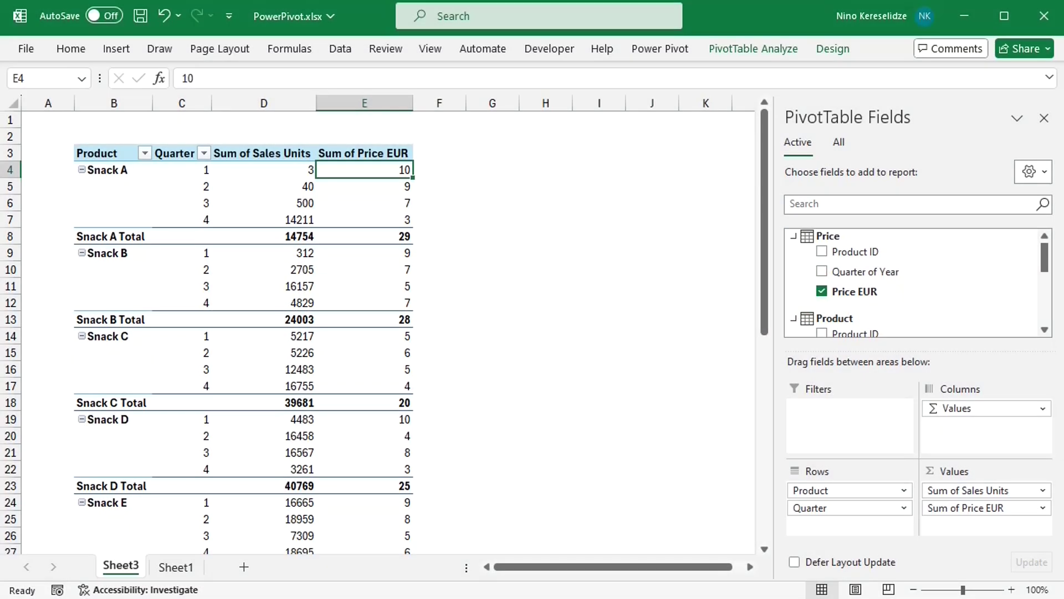
mouse_move(529, 591)
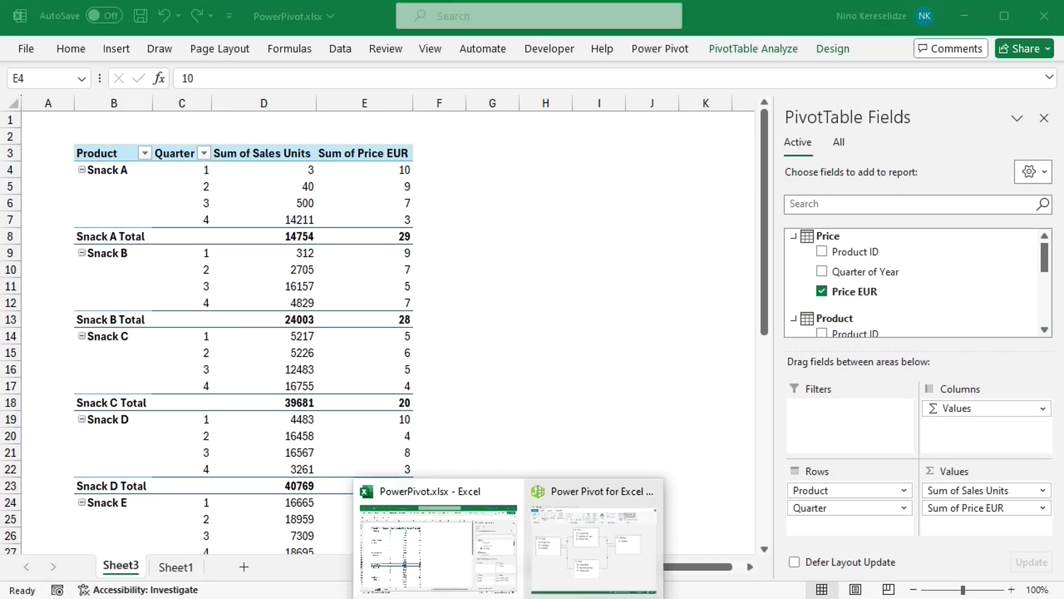
click(594, 490)
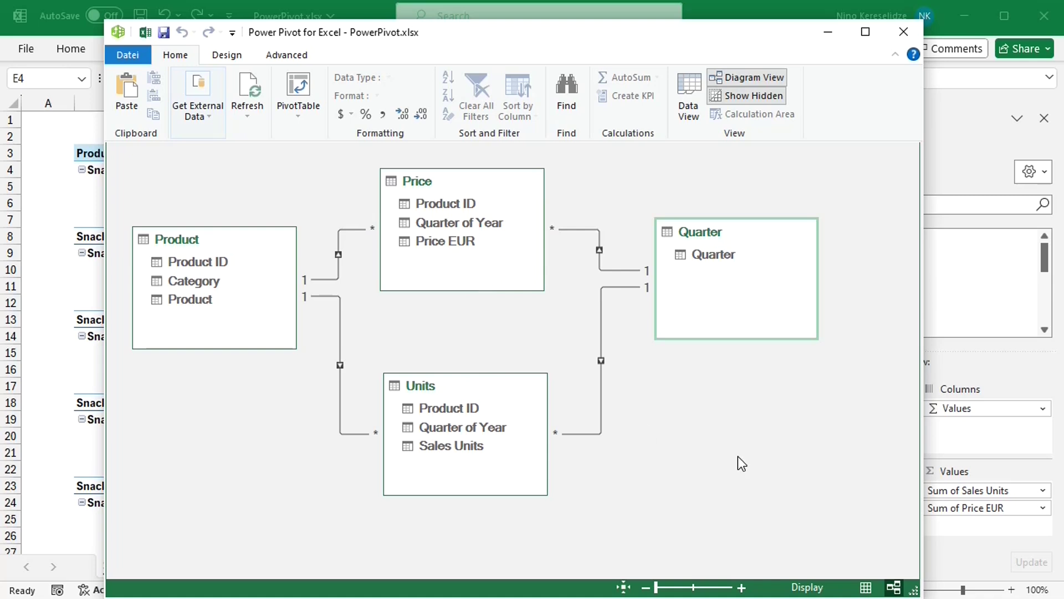
key(alt+Tab)
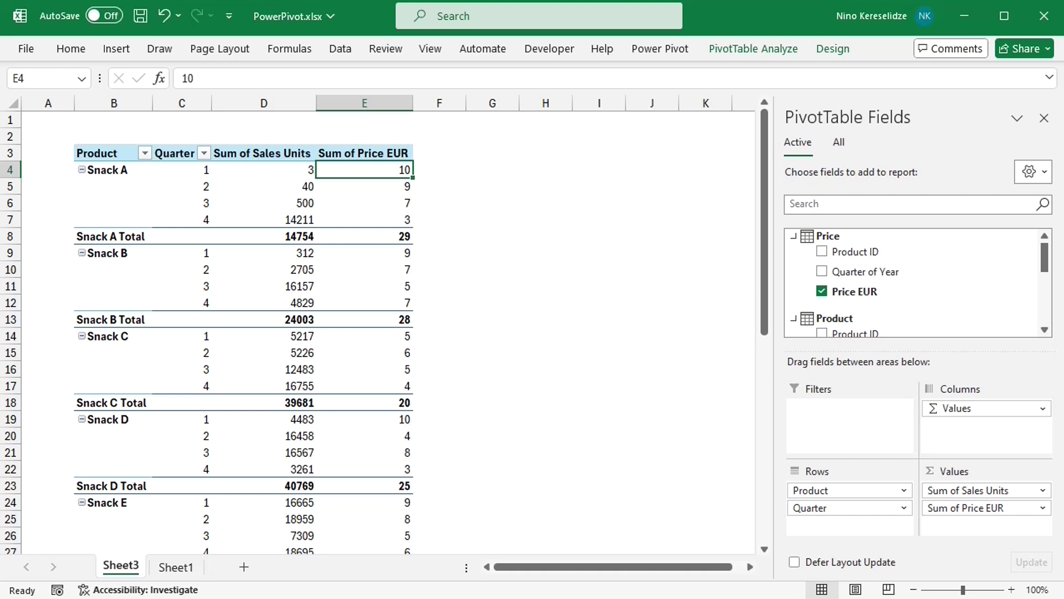
- Create a new measure named Revenue on the Units table, ready in the Formula box
click(657, 51)
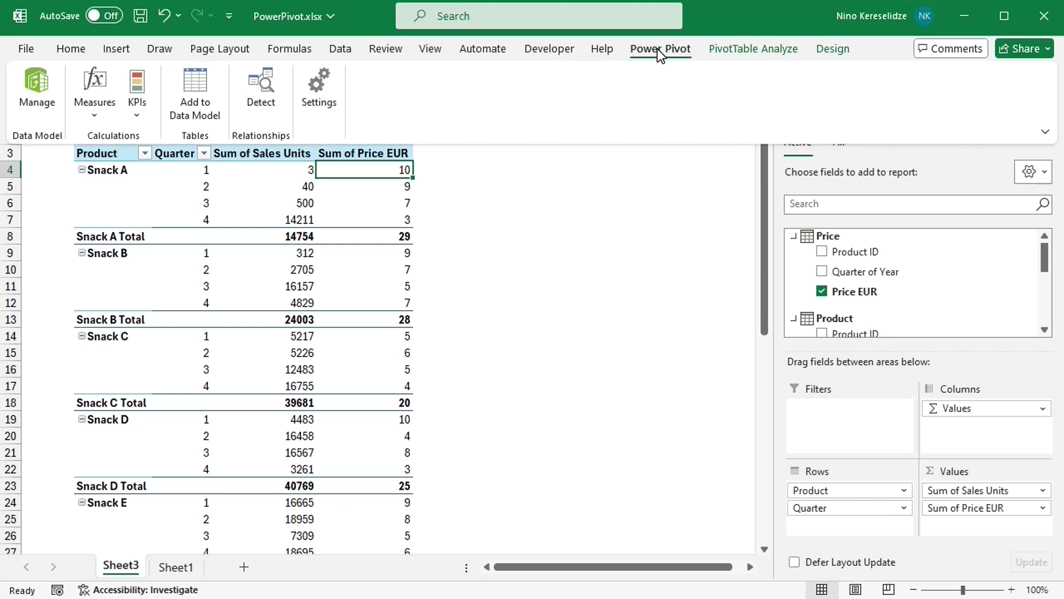
click(94, 109)
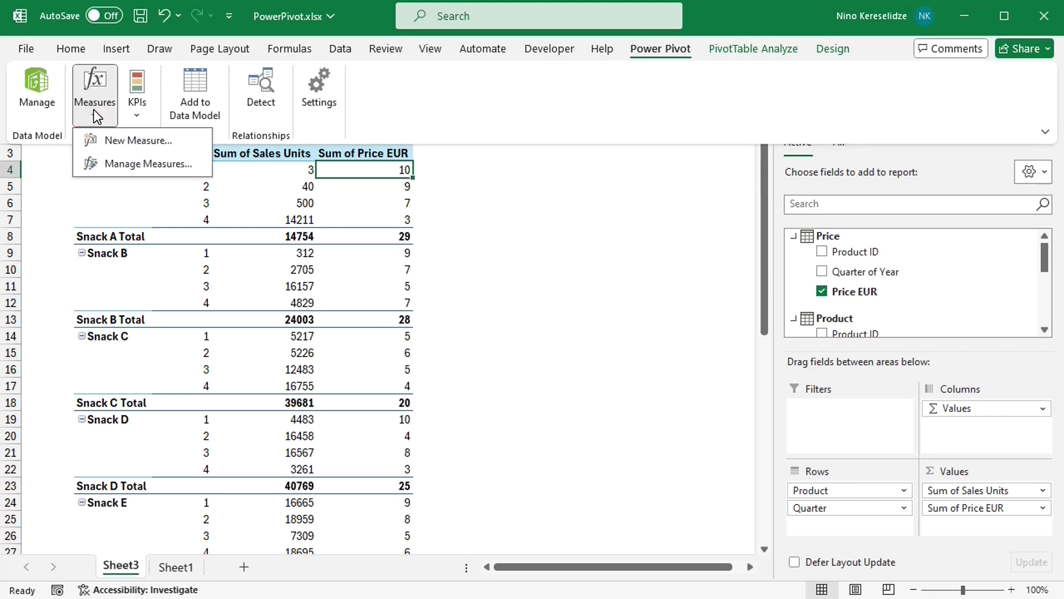
click(117, 142)
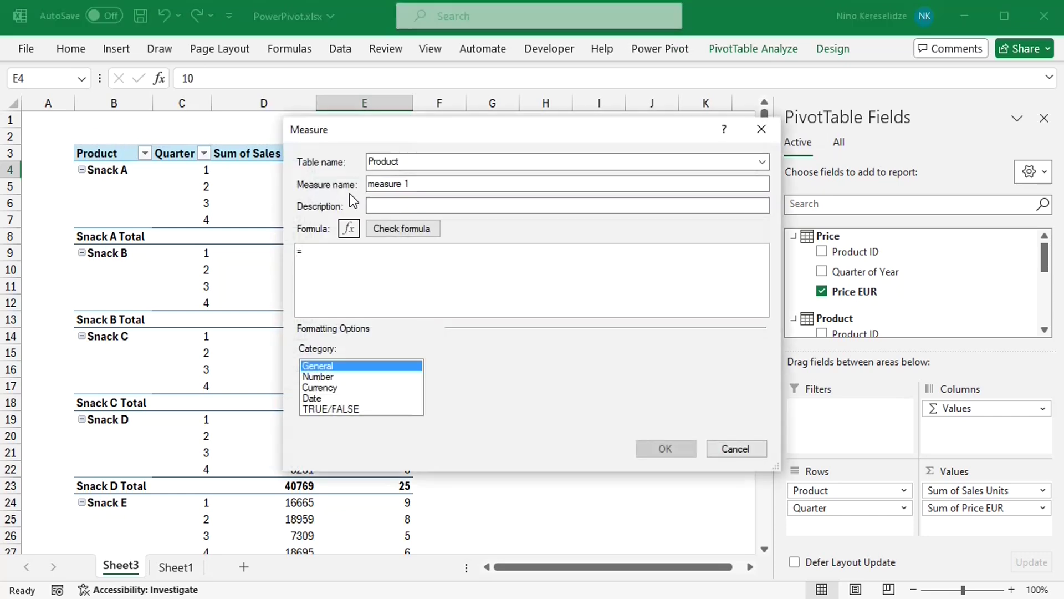
click(415, 166)
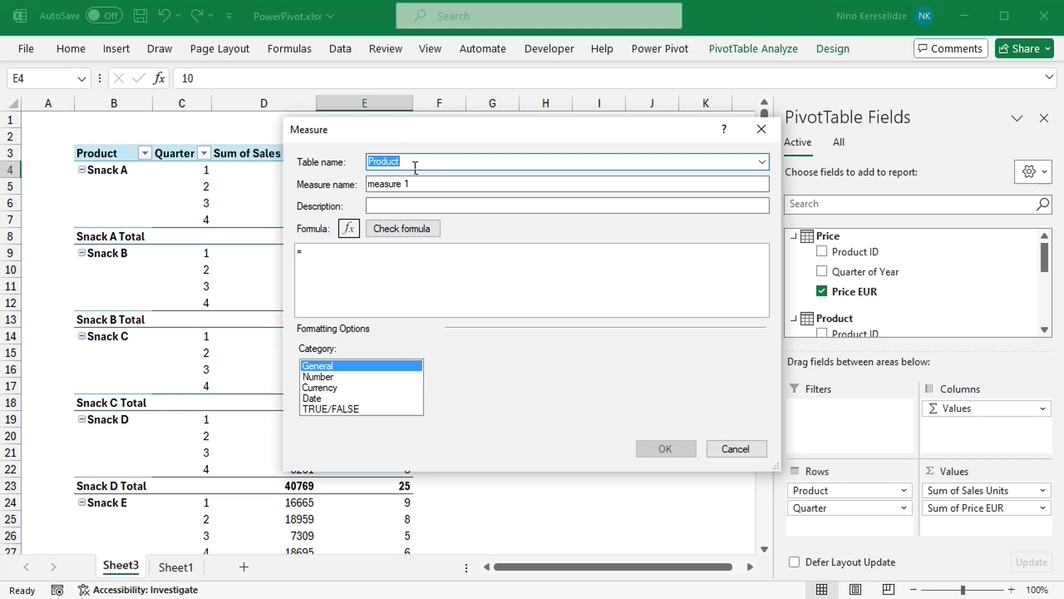
text(Units)
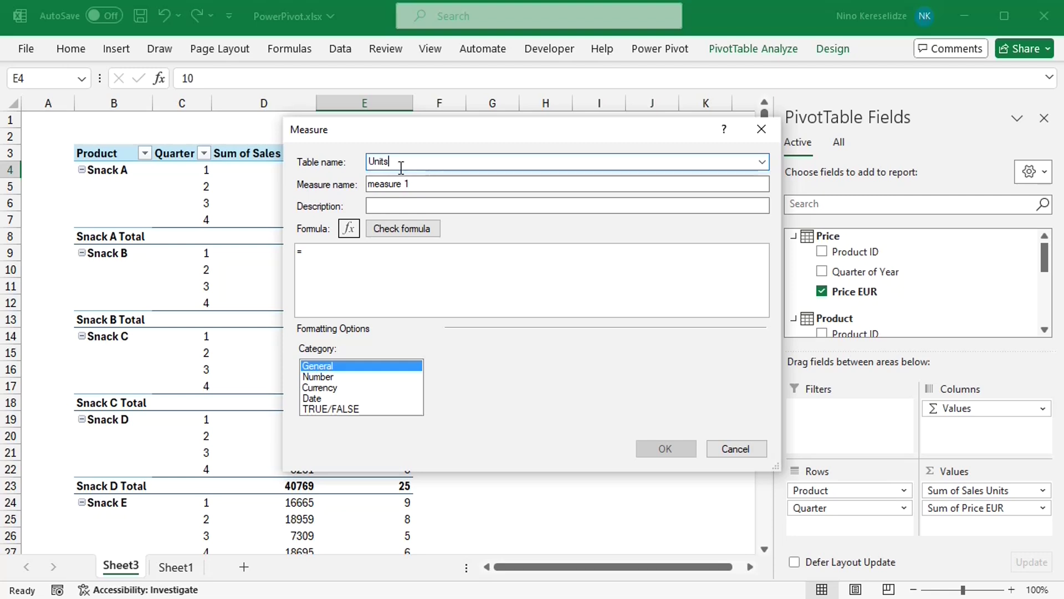
click(428, 189)
key(BackSpace)
key(BackSpace)
key(BackSpace)
key(BackSpace)
key(BackSpace)
key(BackSpace)
key(BackSpace)
key(BackSpace)
key(BackSpace)
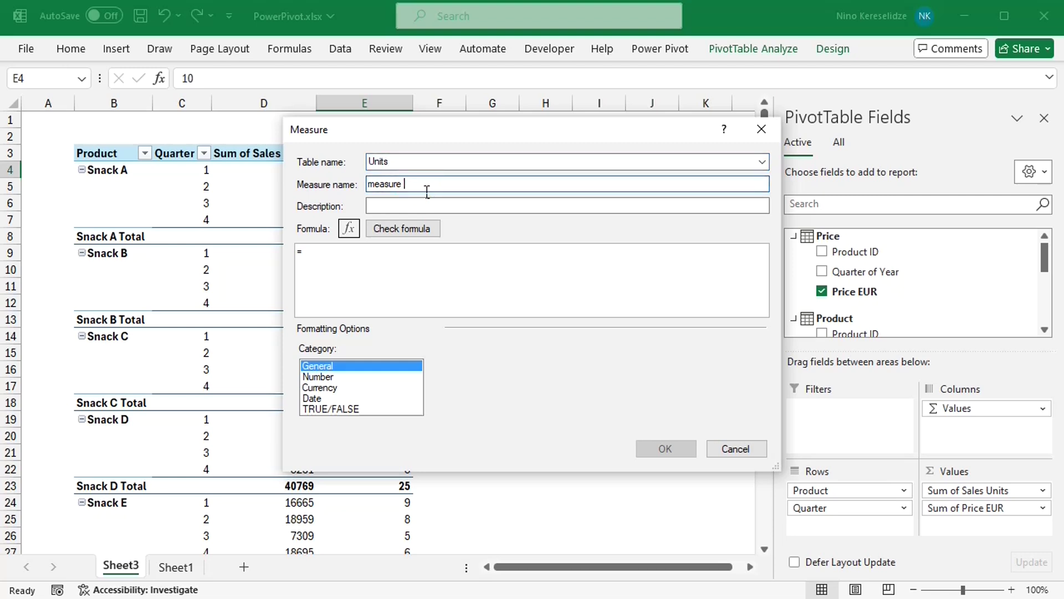
text(Revenue)
click(326, 259)
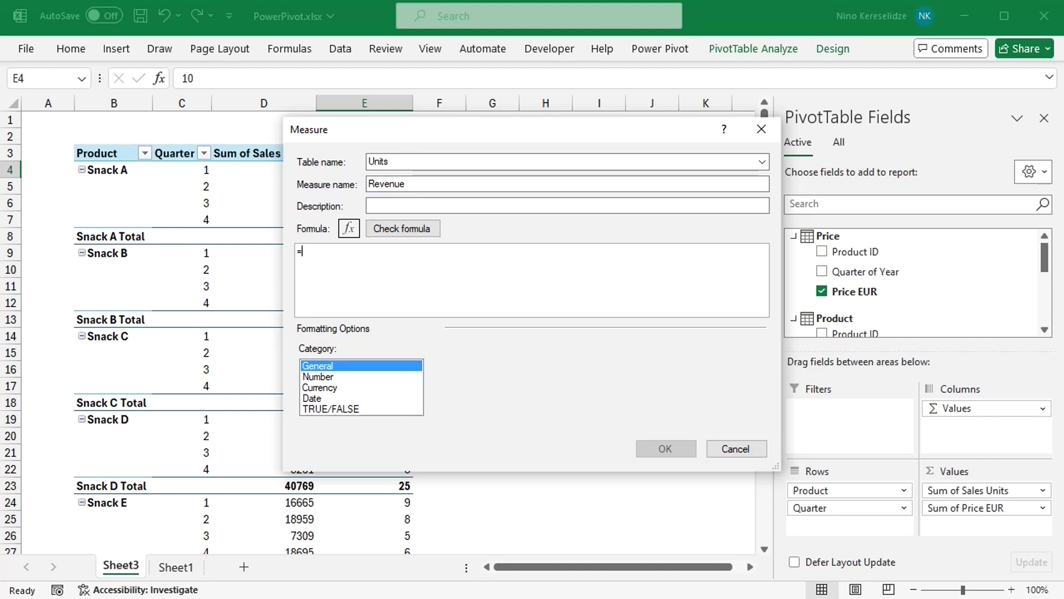
- Begin the Revenue formula with =SUMX(Units, Units[Sales Units]* using autocomplete
text(sum)
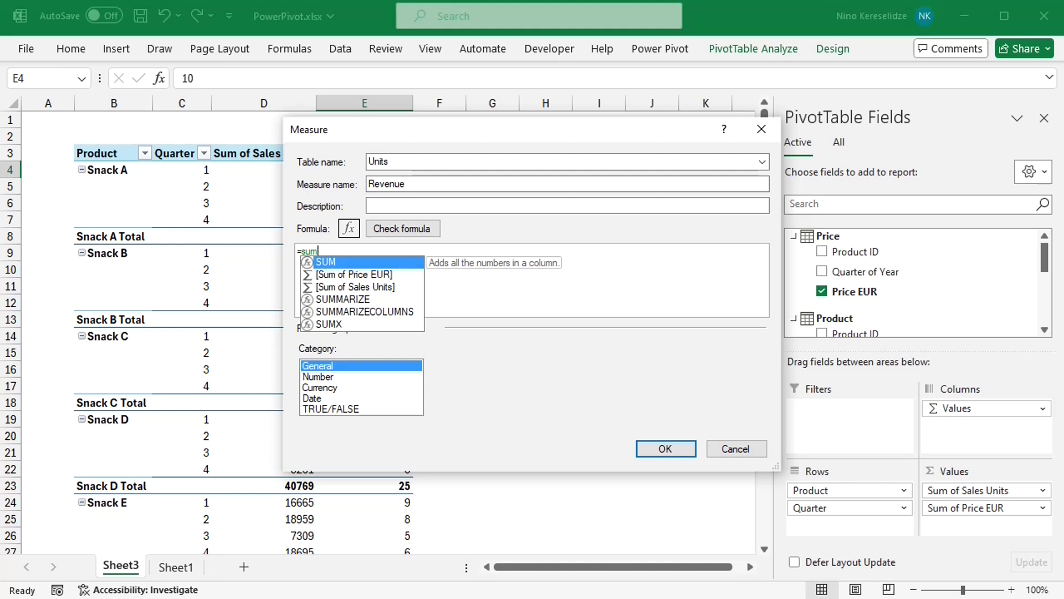
text(x)
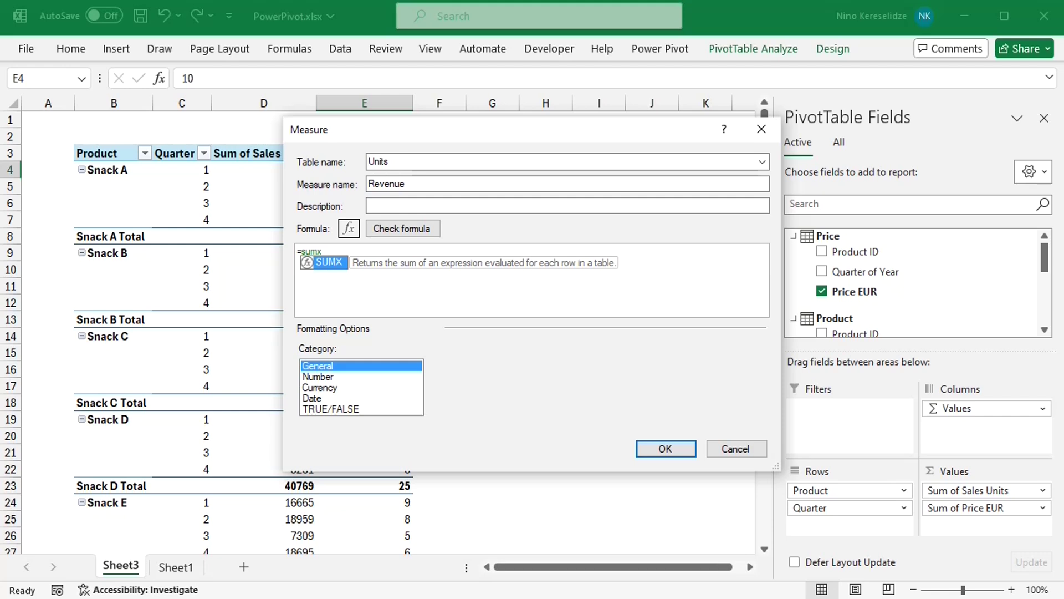
text(()
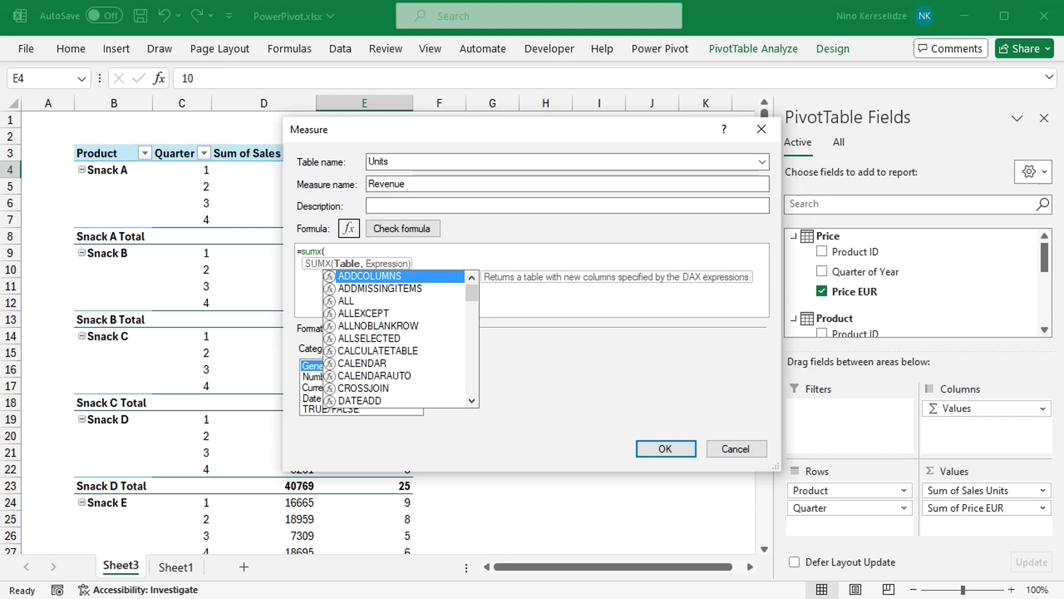
text(unit)
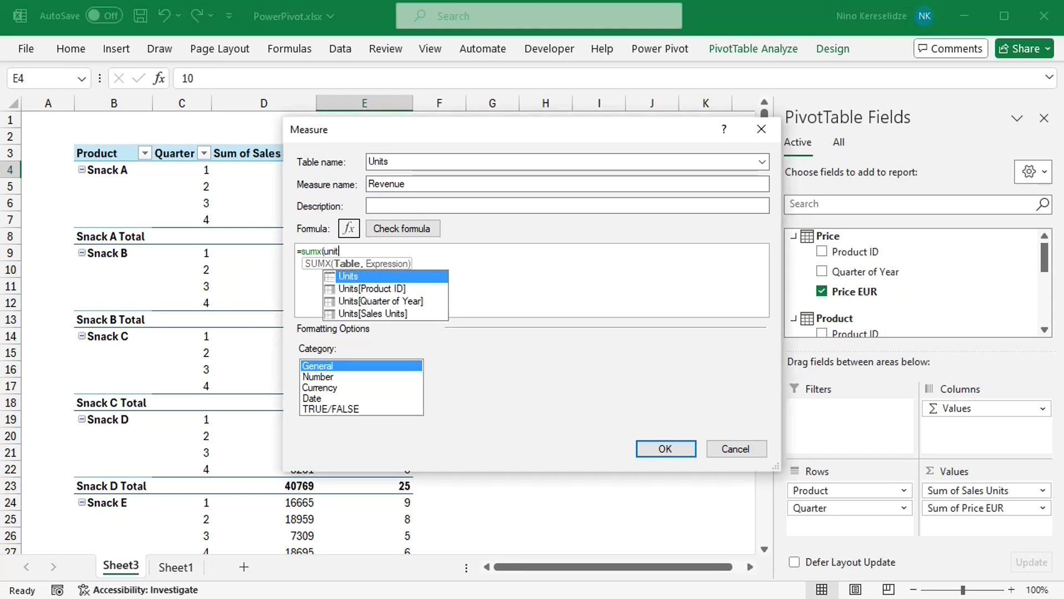
text(s,)
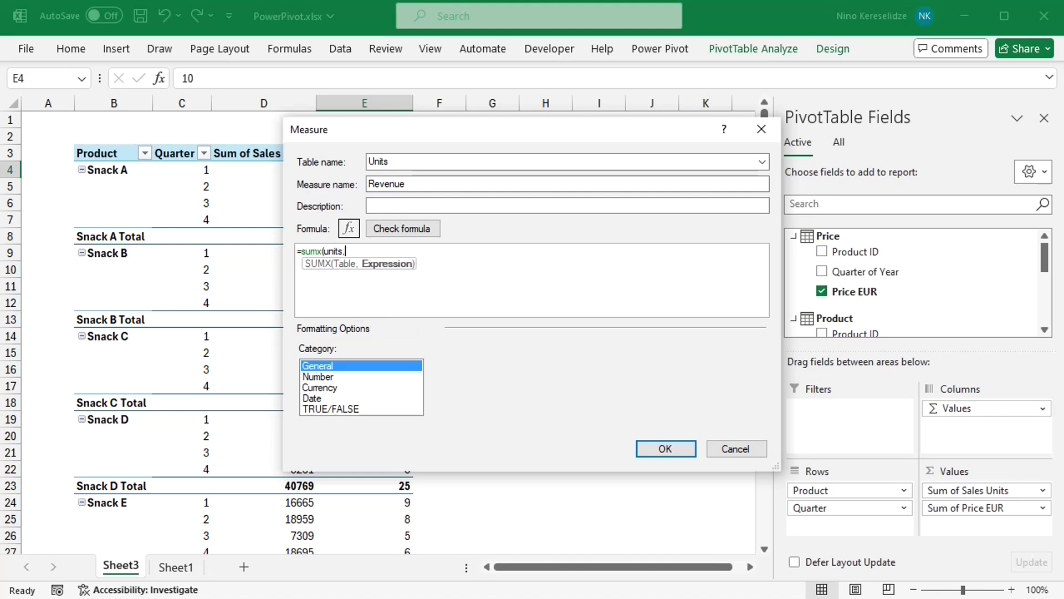
text(sales)
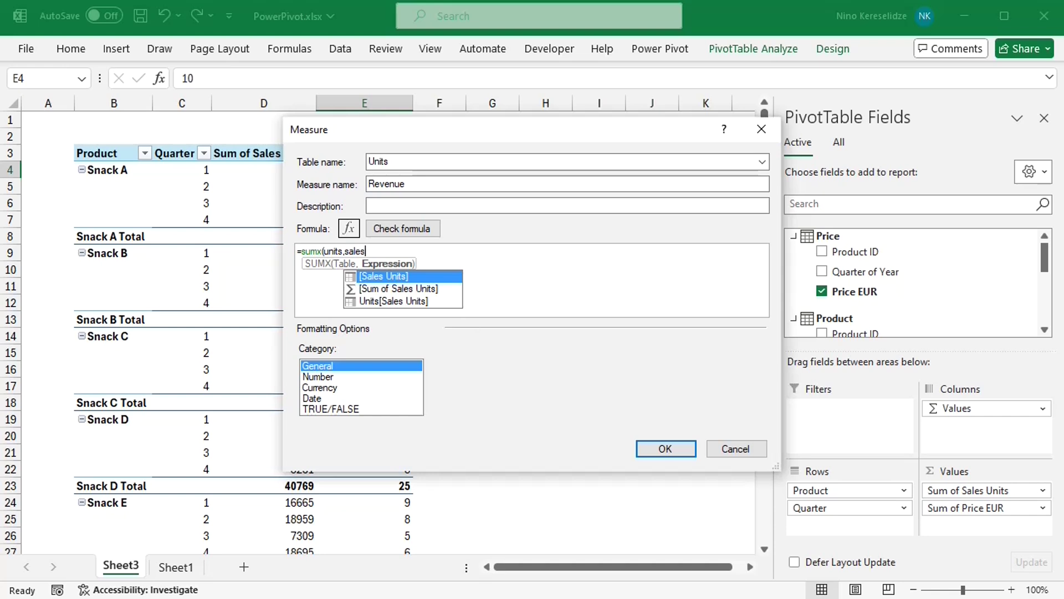
double_click(404, 302)
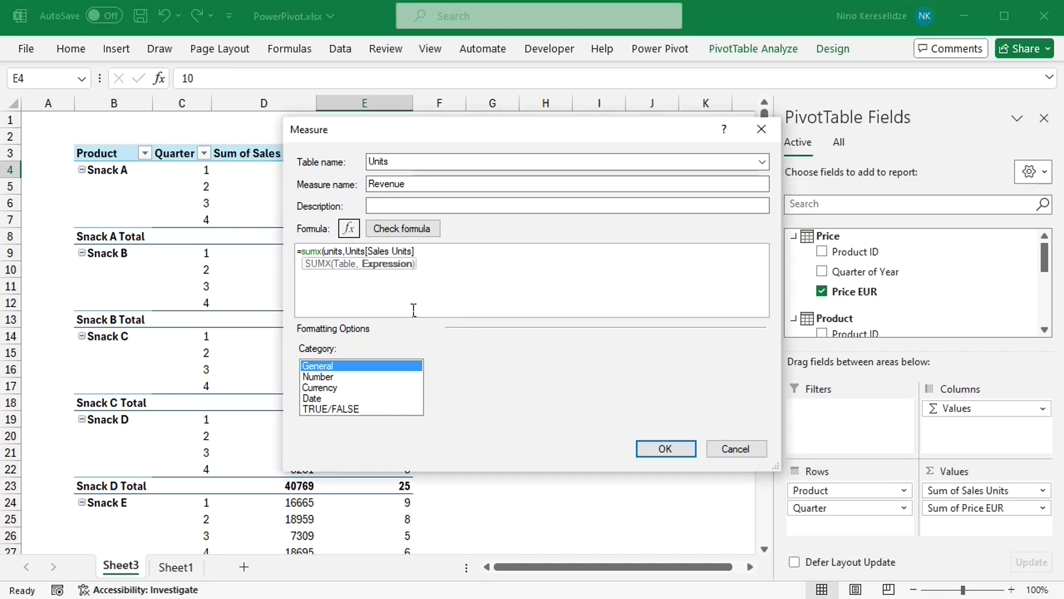
text(*)
- Multiply by CALCULATE(VALUES(Price[Price EUR]), FILTER(Price, Price[Product ID]=Units[Product ID]
click(434, 259)
text(calculate)
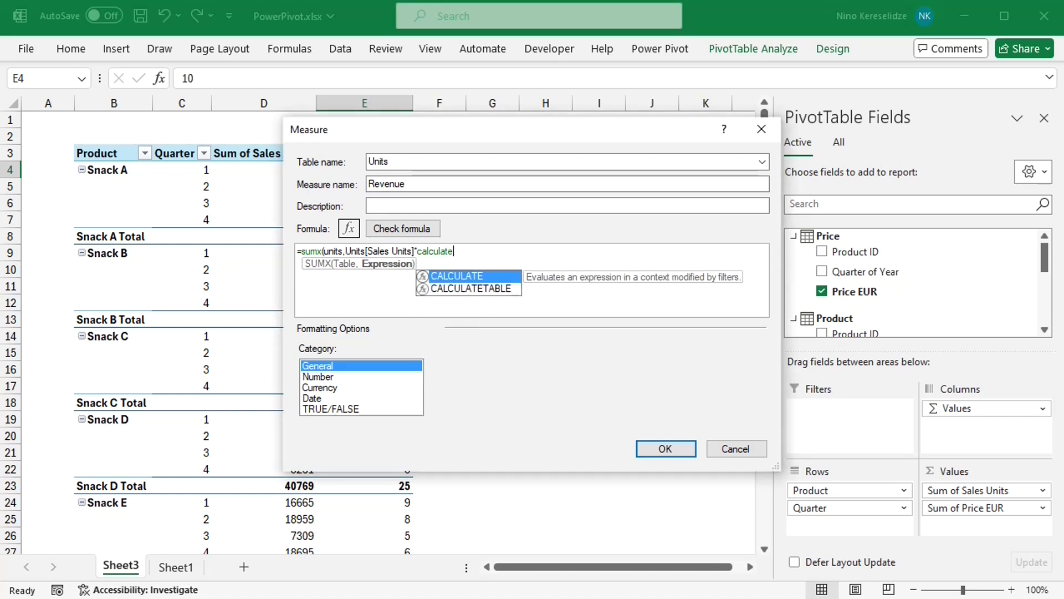
text(()
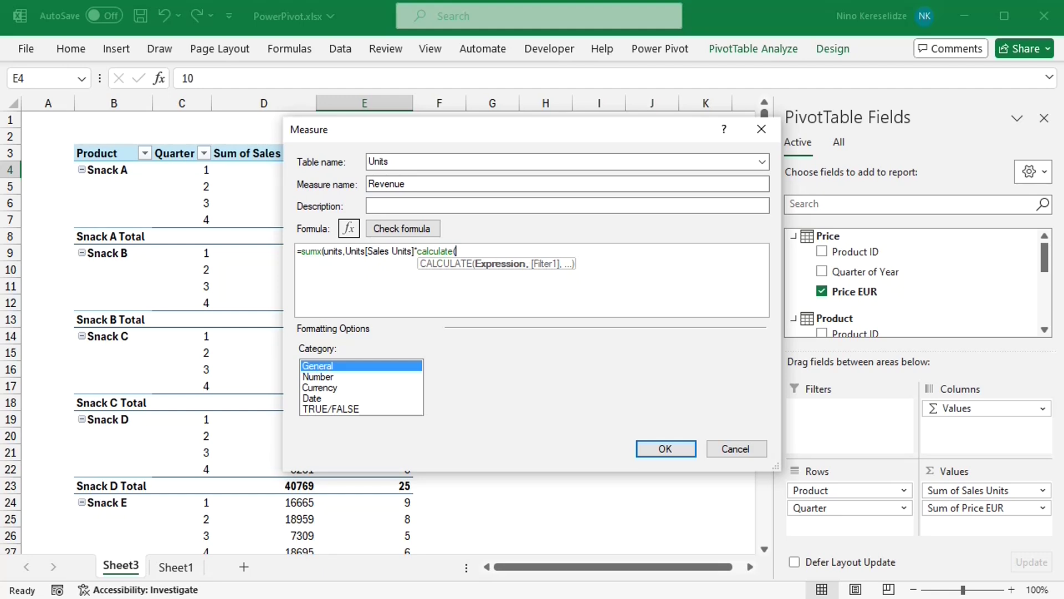
text(values)
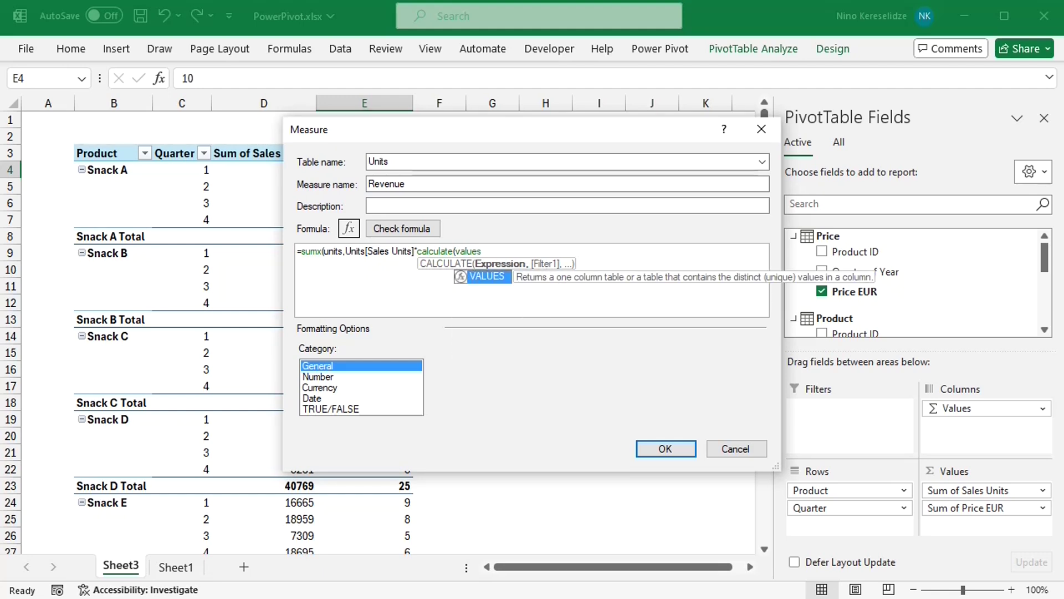
text(()
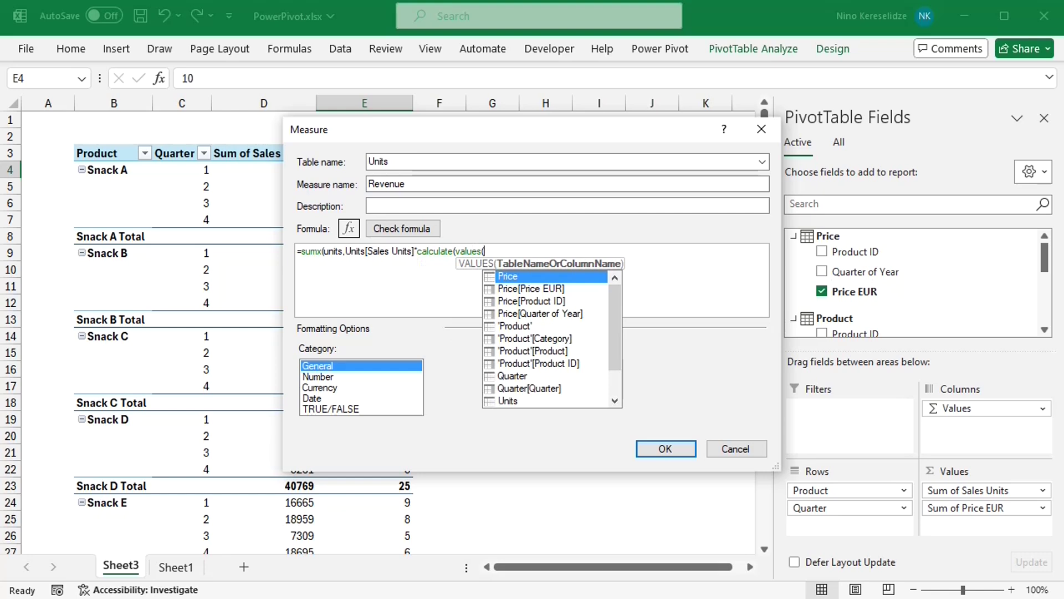
double_click(535, 289)
text())
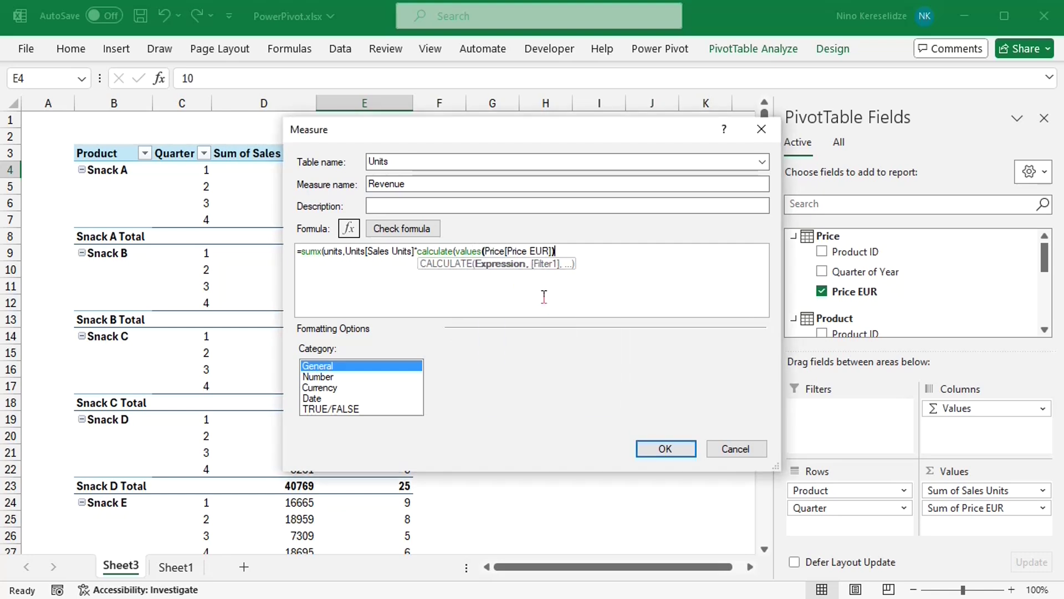
text(,)
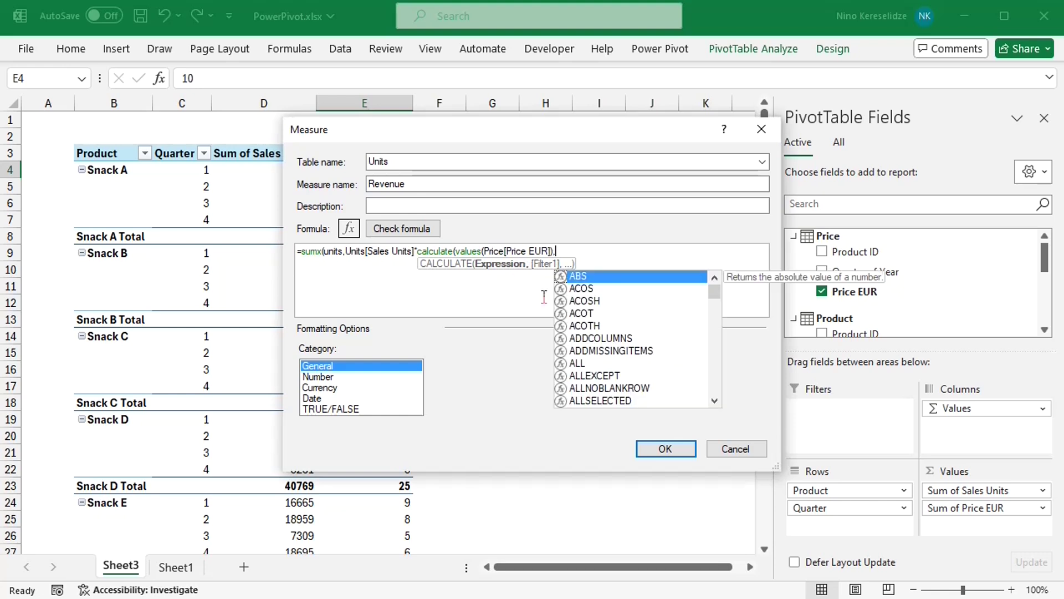
text(fil)
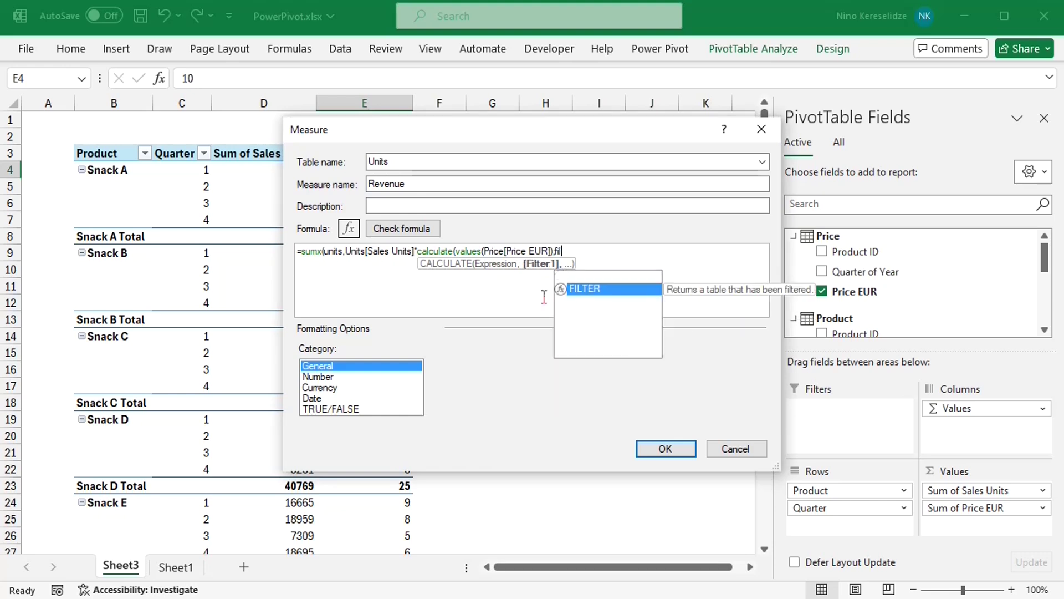
text(ter()
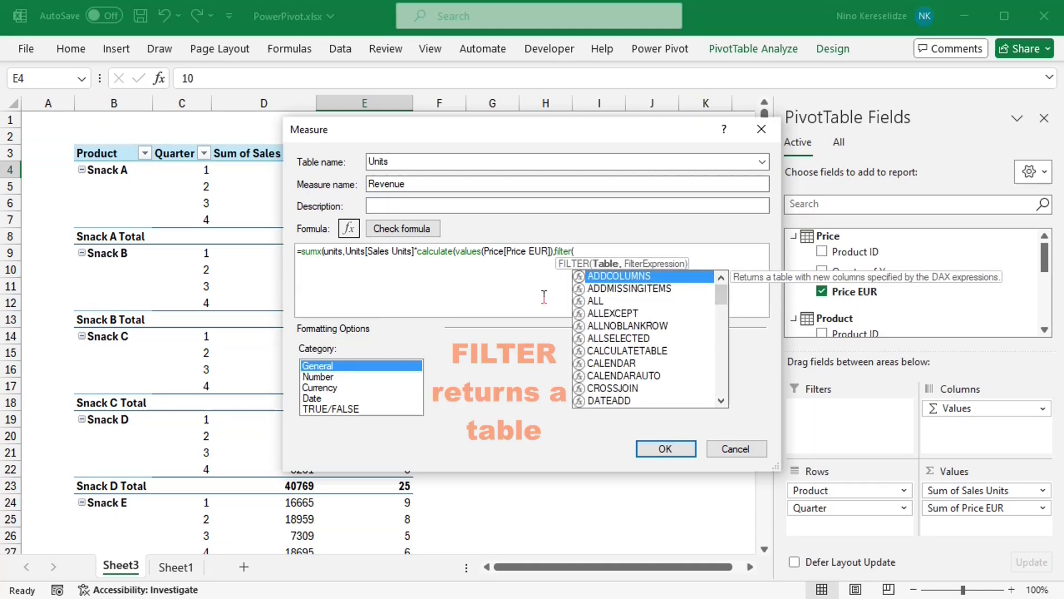
text(price)
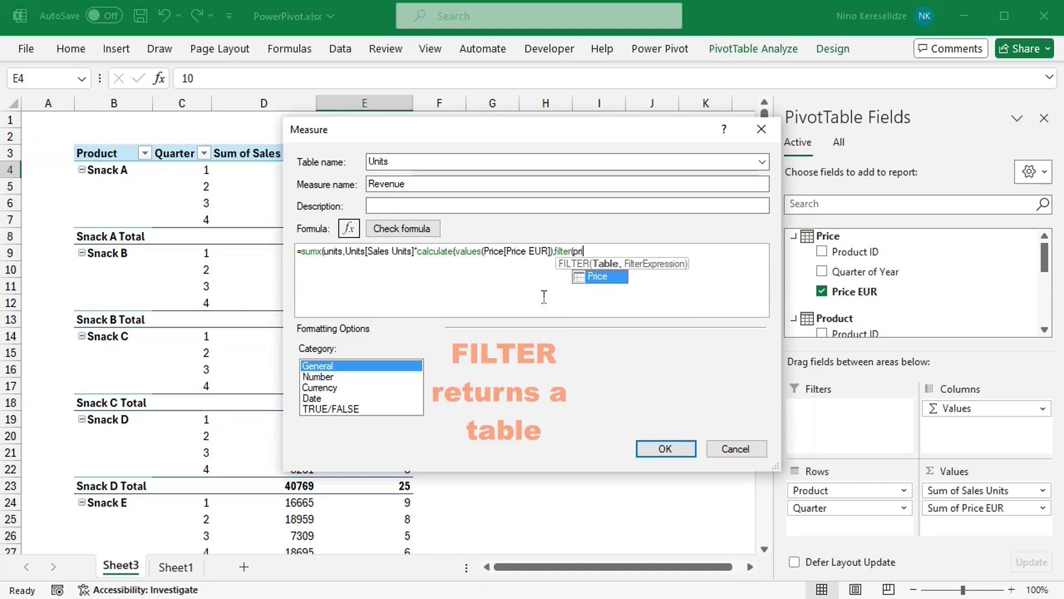
double_click(606, 275)
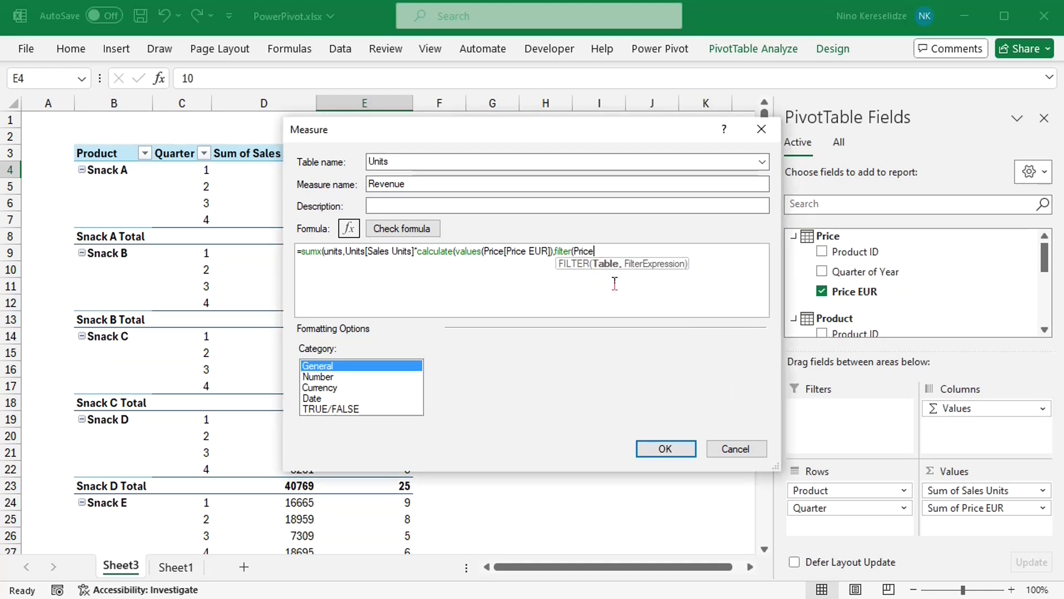
text(,pr)
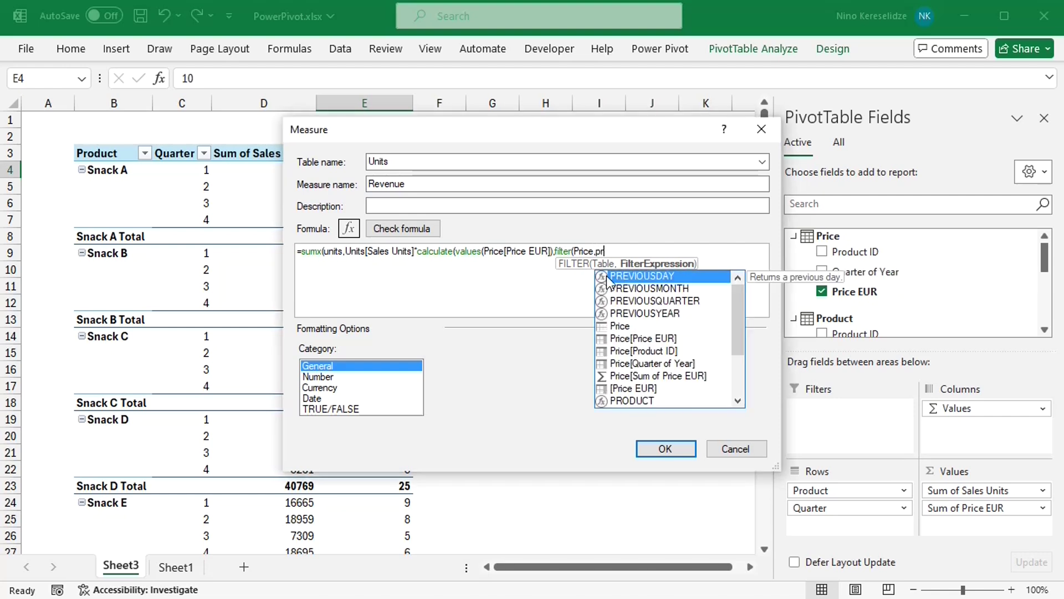
text(ice)
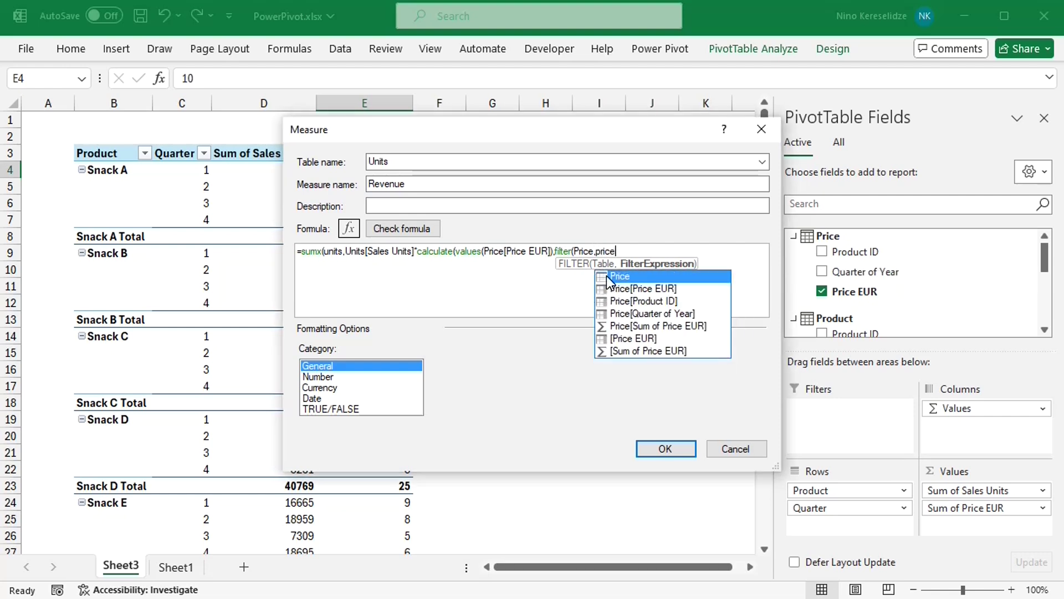
double_click(641, 300)
text(=)
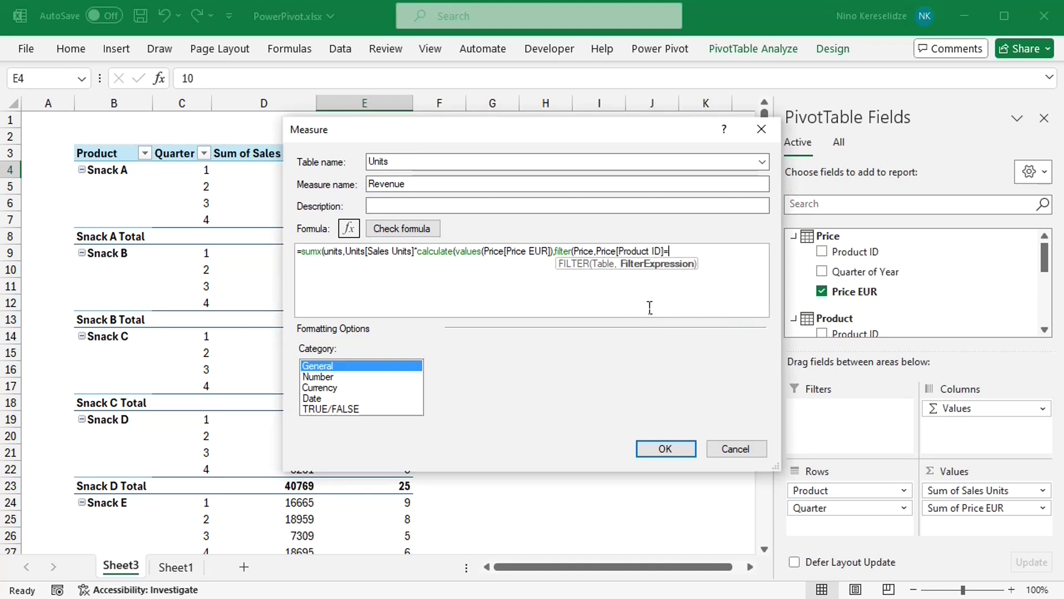
text(units)
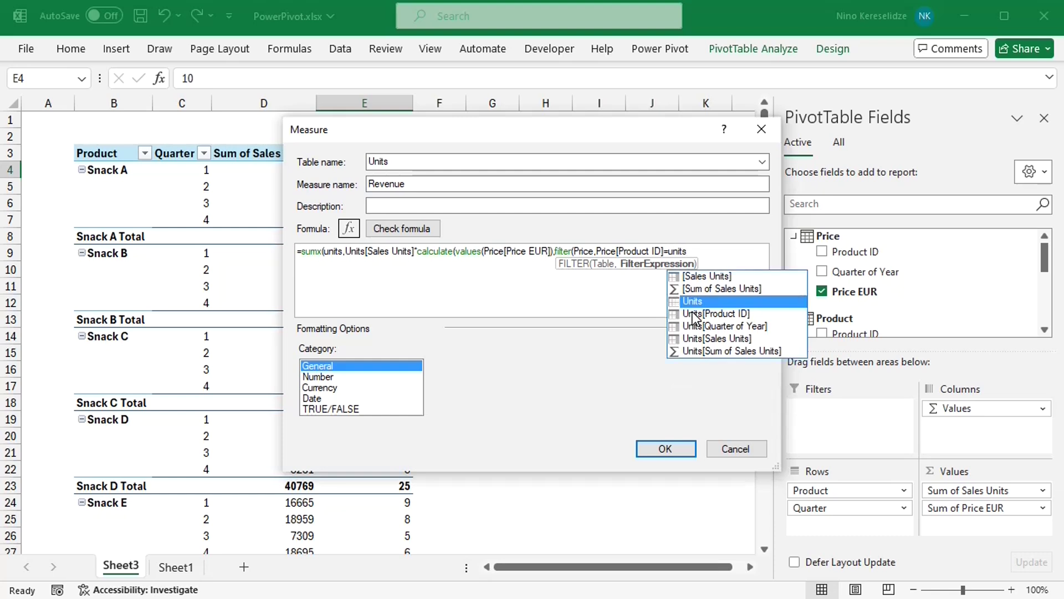
double_click(707, 313)
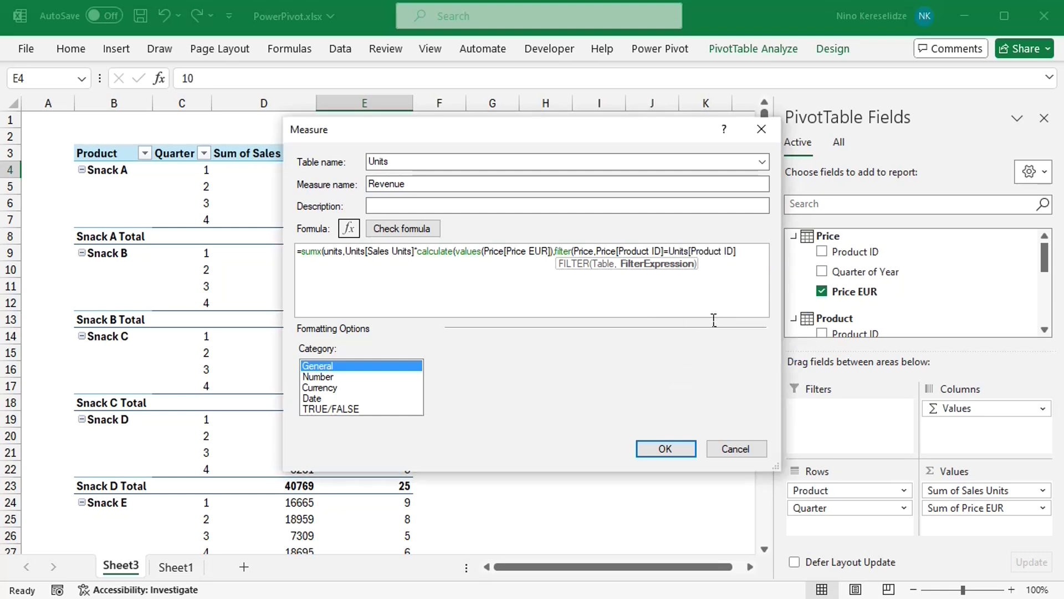
- Add && Price[Quarter of Year]=Units[Quarter of Year] to the filter and close it with three parentheses
text(&& Price)
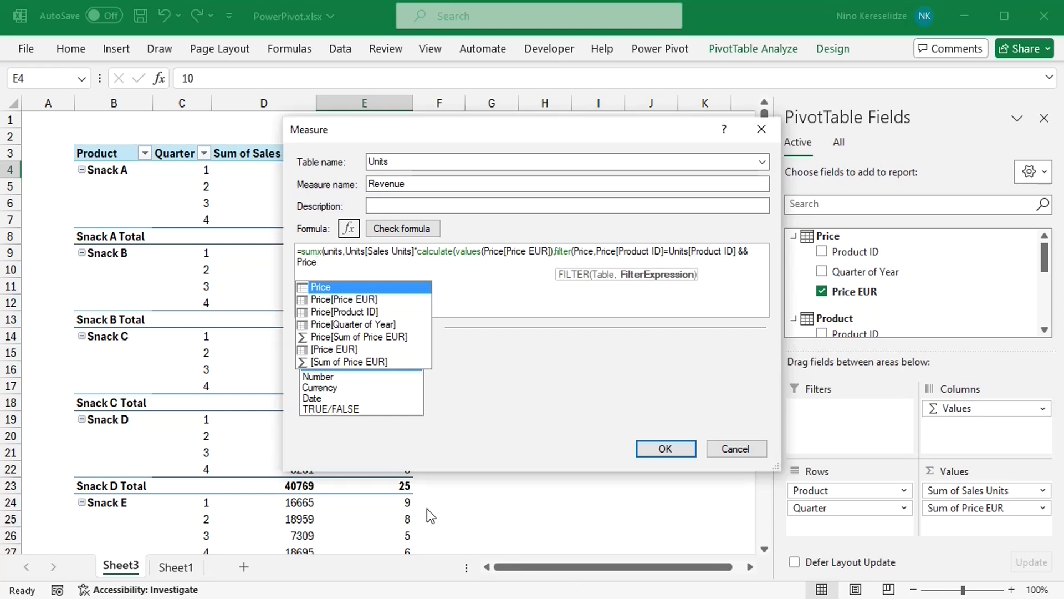
double_click(371, 325)
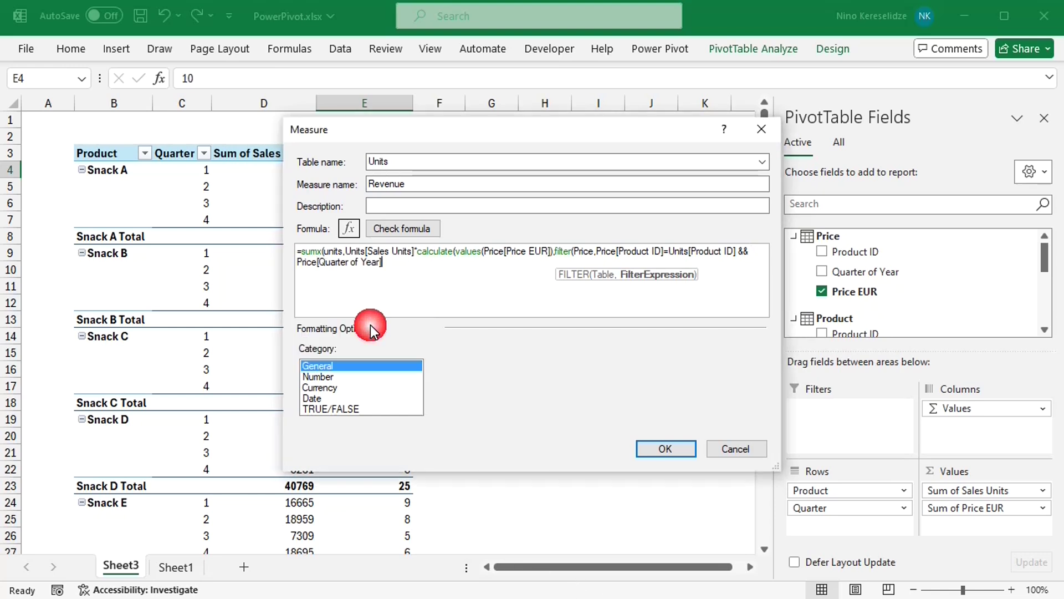
text(=Uni)
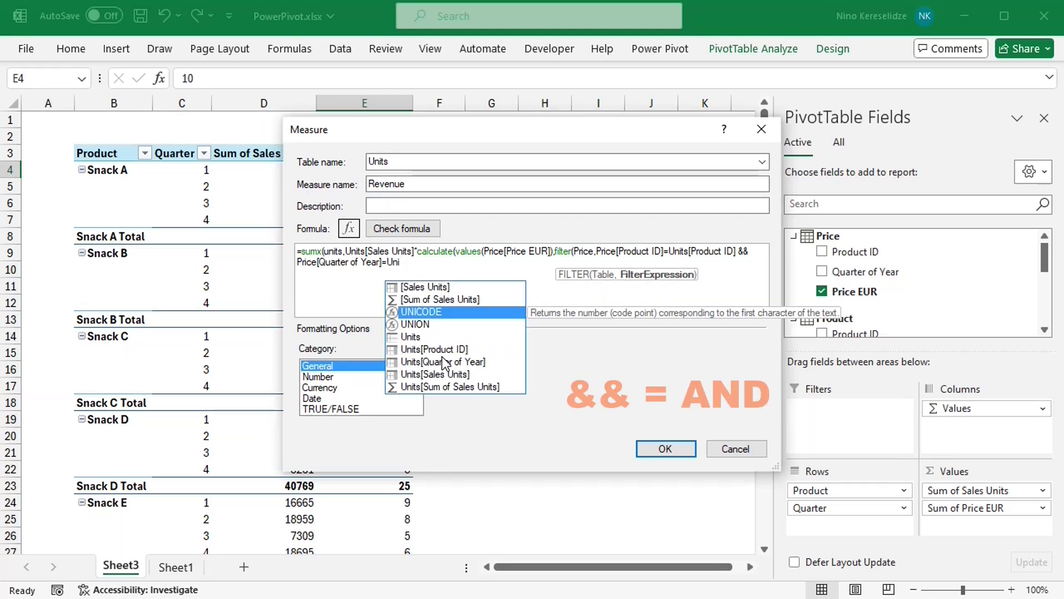
double_click(445, 361)
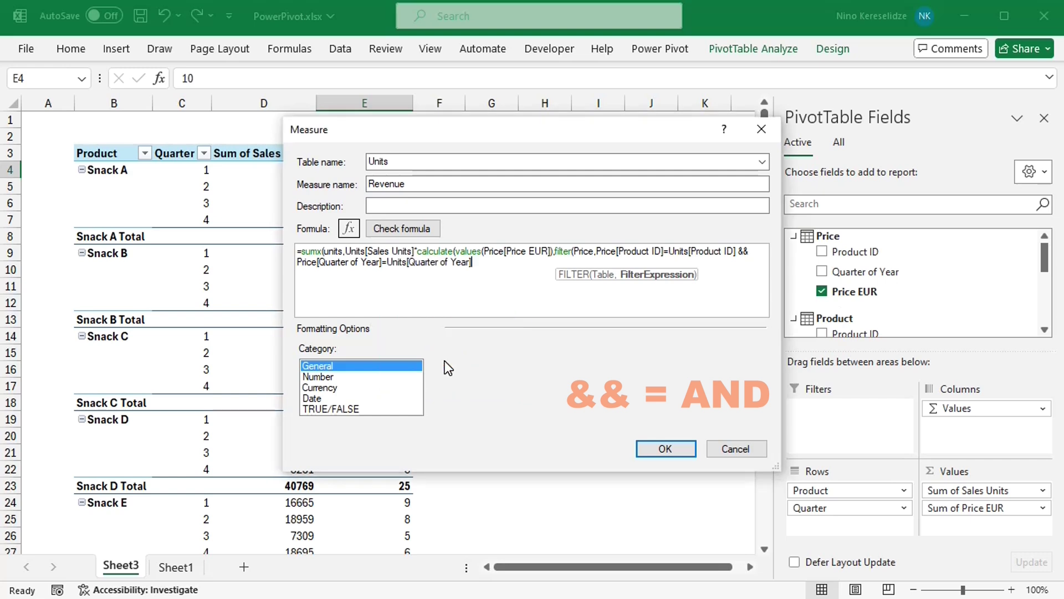
text()))
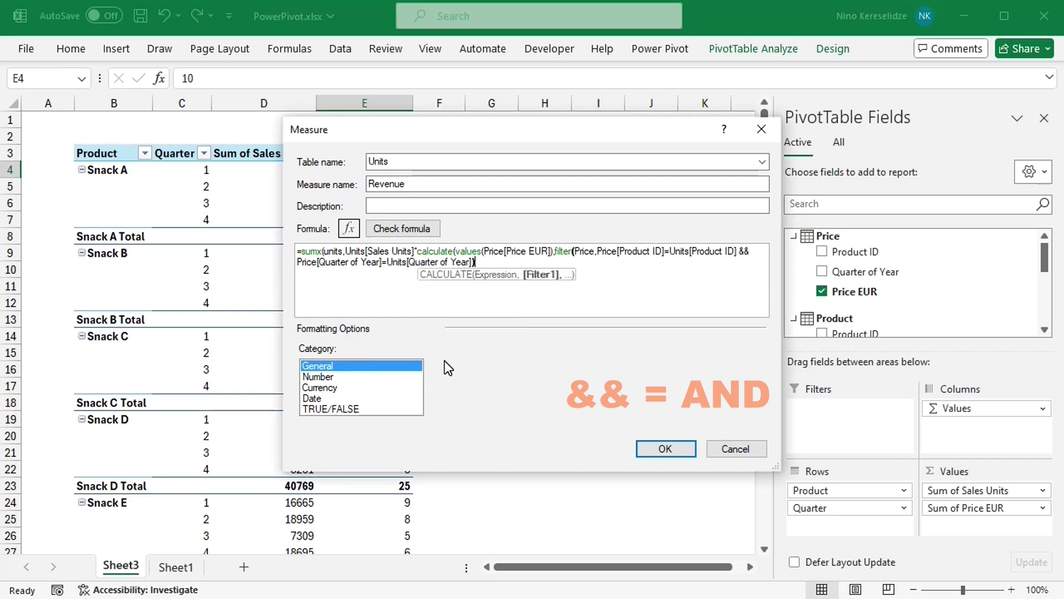
text())
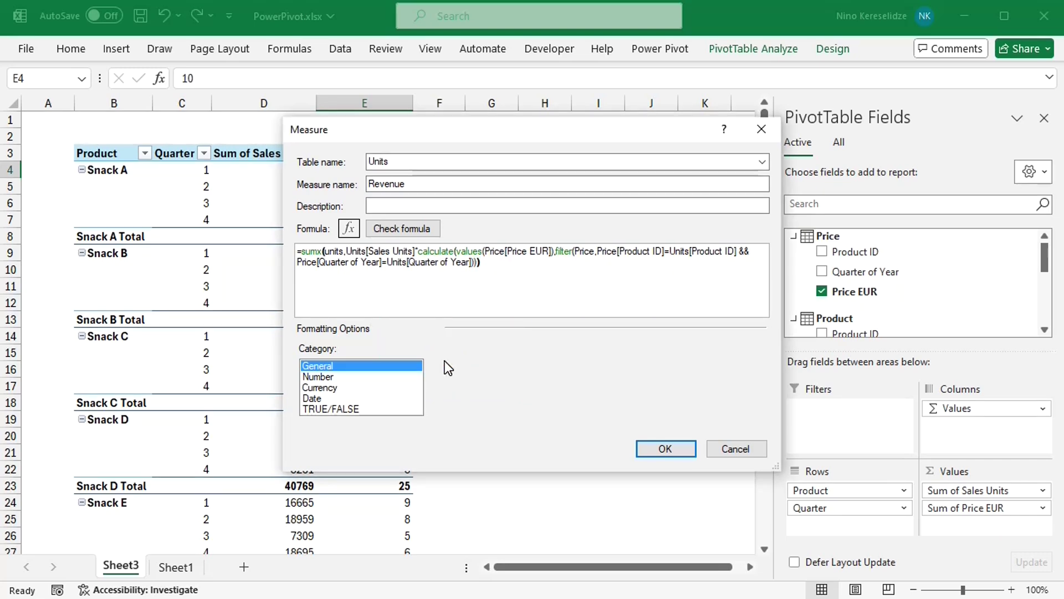
- Save the Revenue measure, then copy its formula from Manage Measures without changing it
click(666, 448)
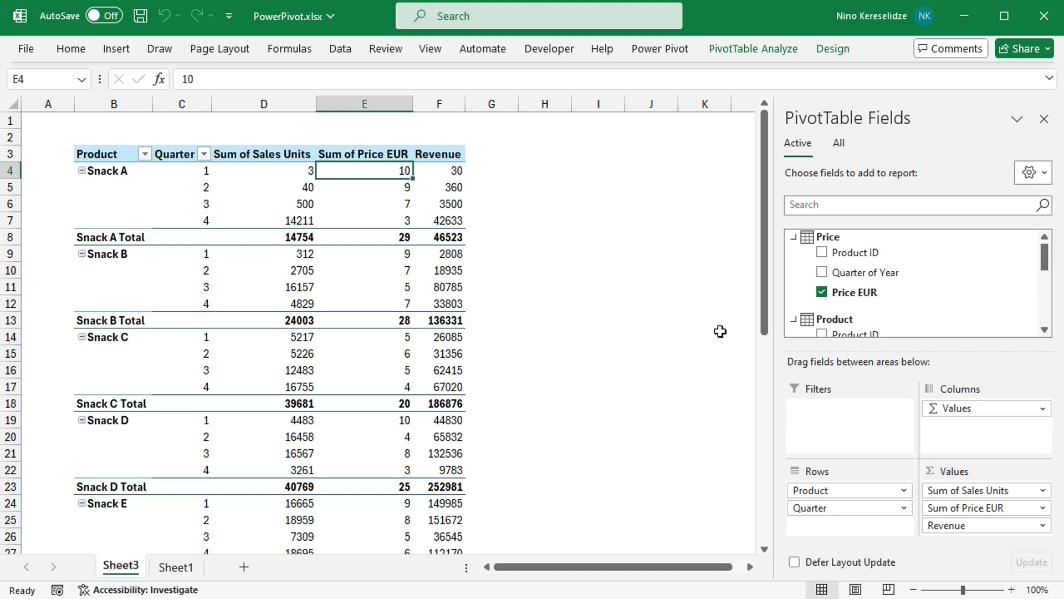
click(657, 50)
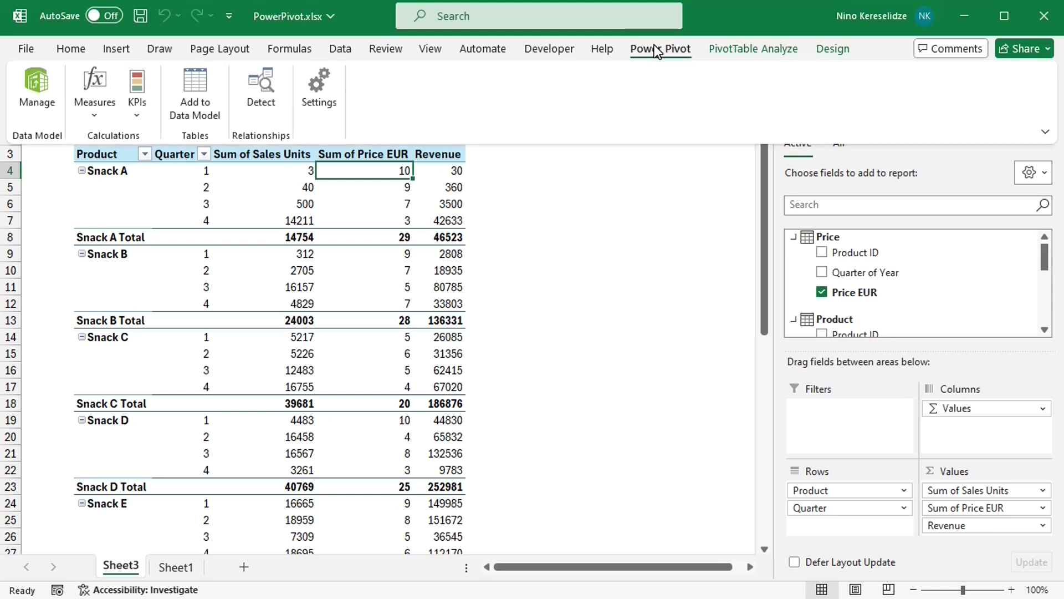
click(92, 111)
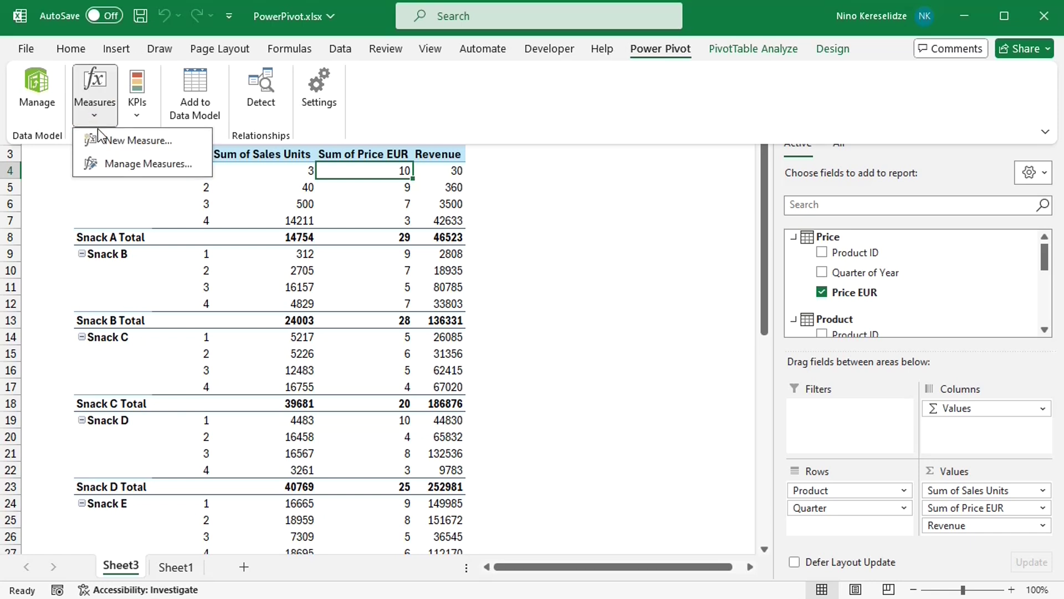
click(118, 164)
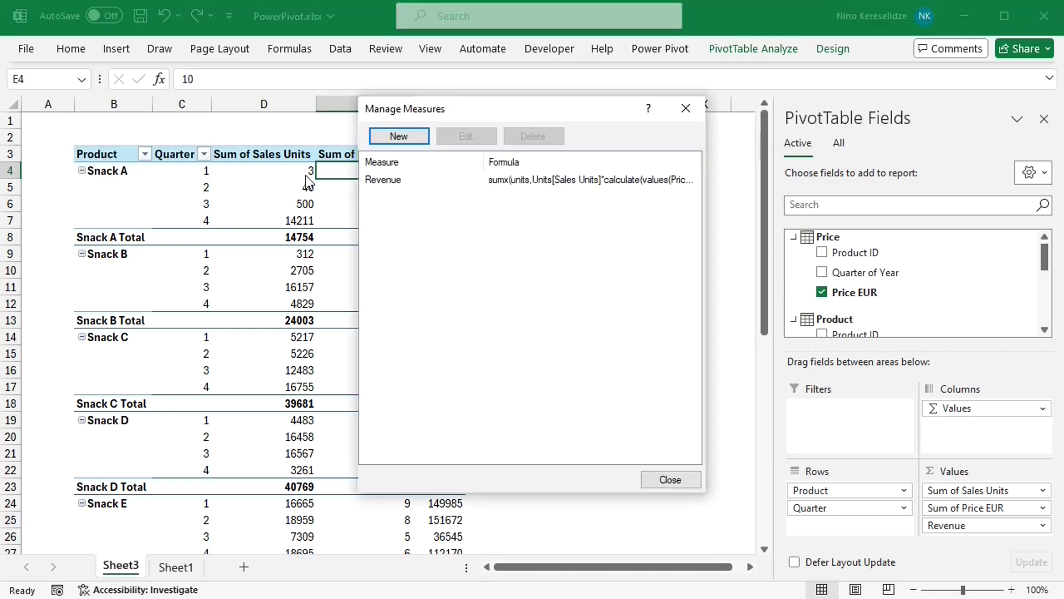
click(379, 177)
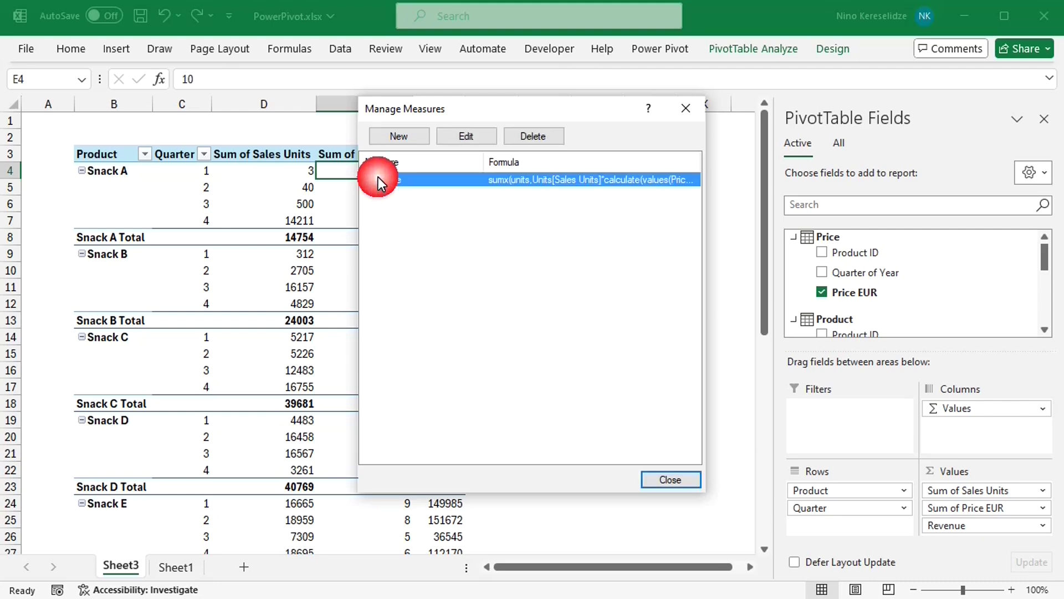
click(466, 137)
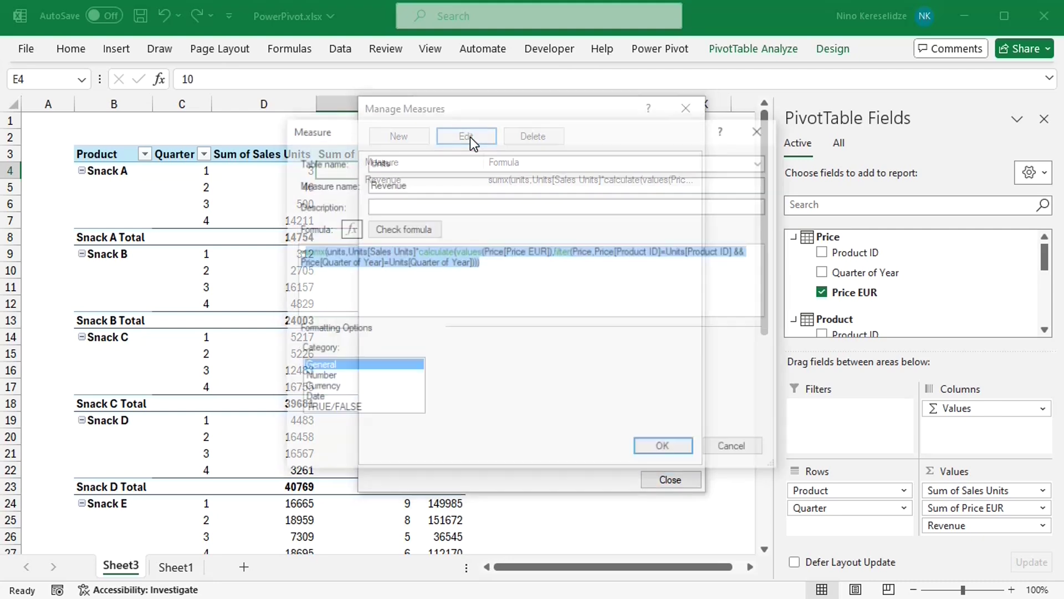
key(ctrl+c)
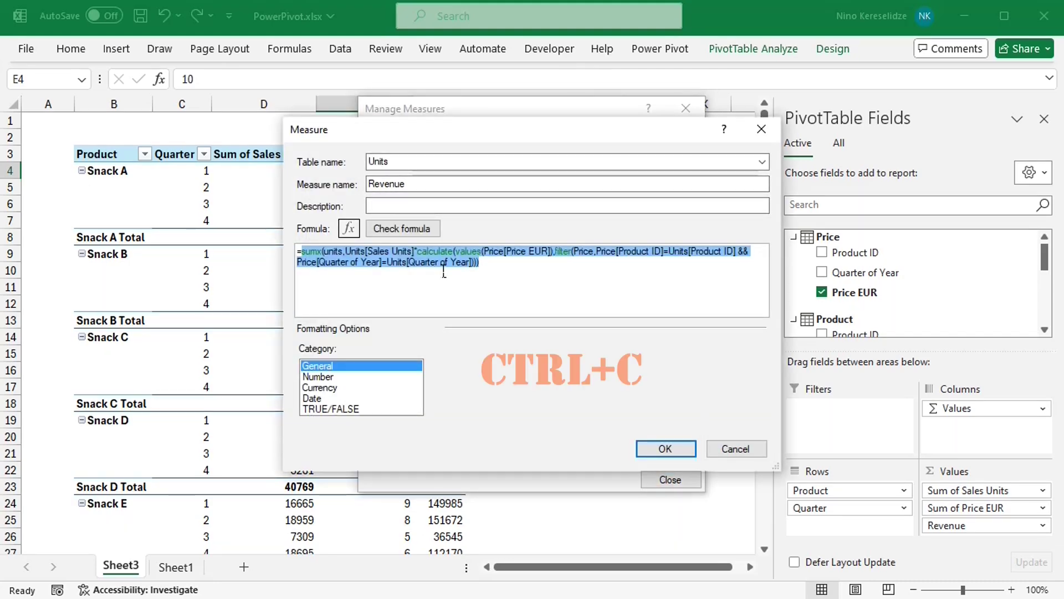
click(733, 447)
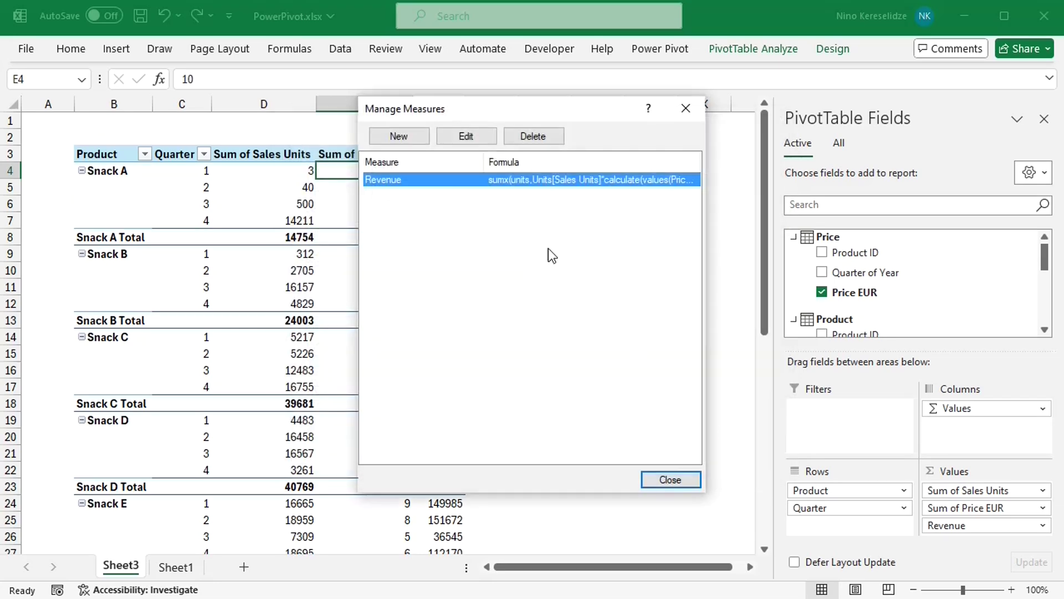
- Create measure 'Avg. Price' as the pasted Revenue formula divided by sum(Units[Sales Units])
click(406, 133)
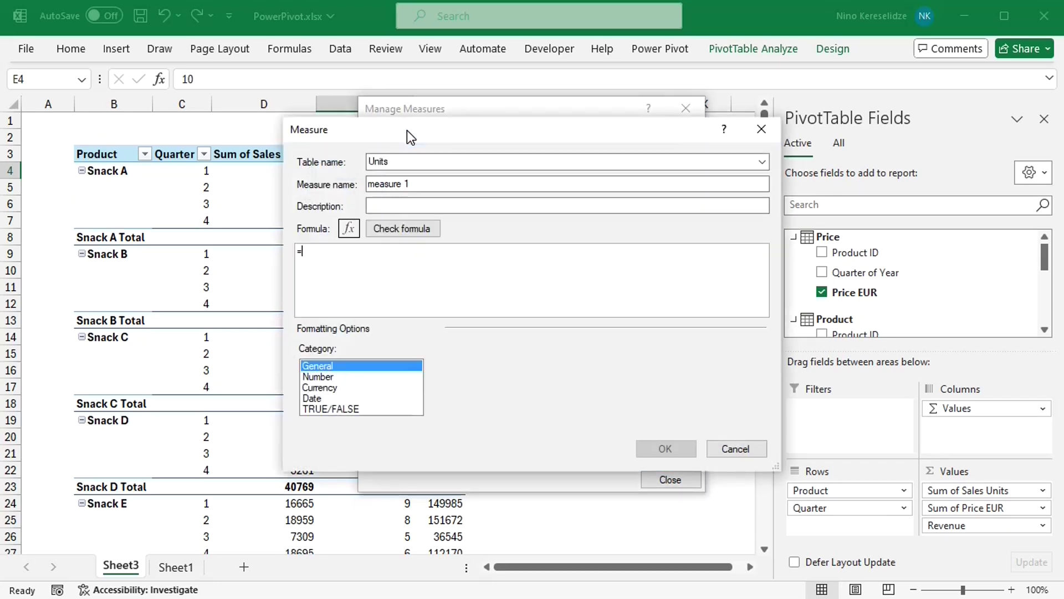
click(428, 184)
key(BackSpace)
key(BackSpace)
key(BackSpace)
key(BackSpace)
key(BackSpace)
key(BackSpace)
key(BackSpace)
key(BackSpace)
key(BackSpace)
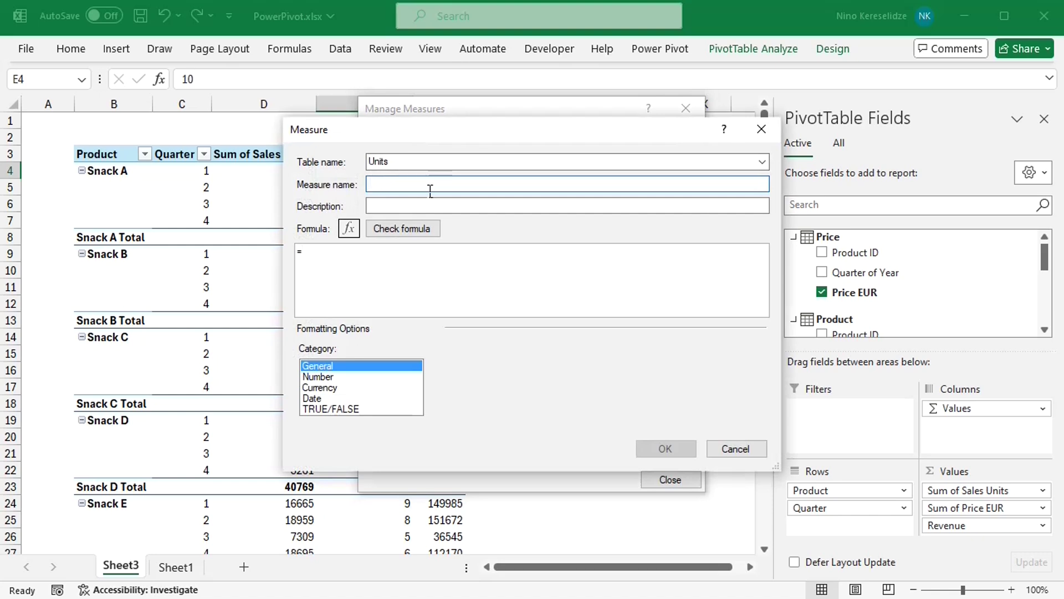
text(Avg. Price)
click(339, 263)
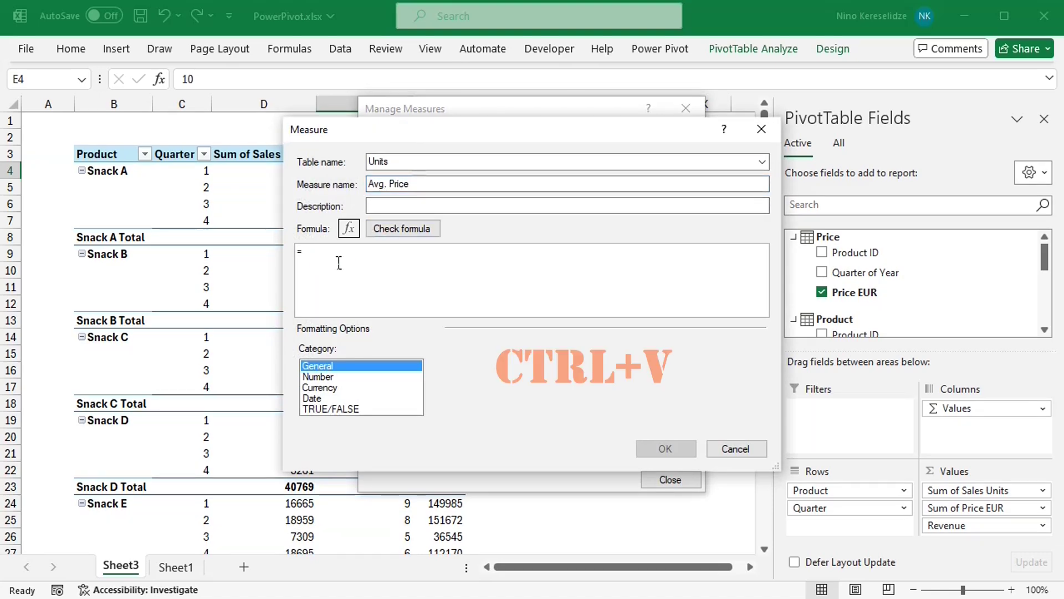
key(ctrl+v)
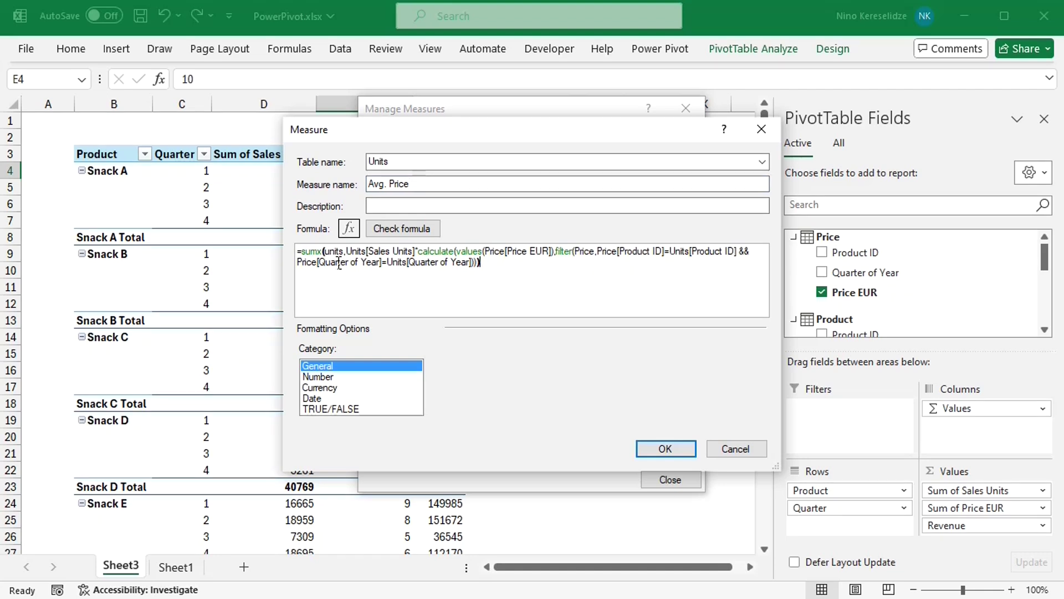
text(/sum()
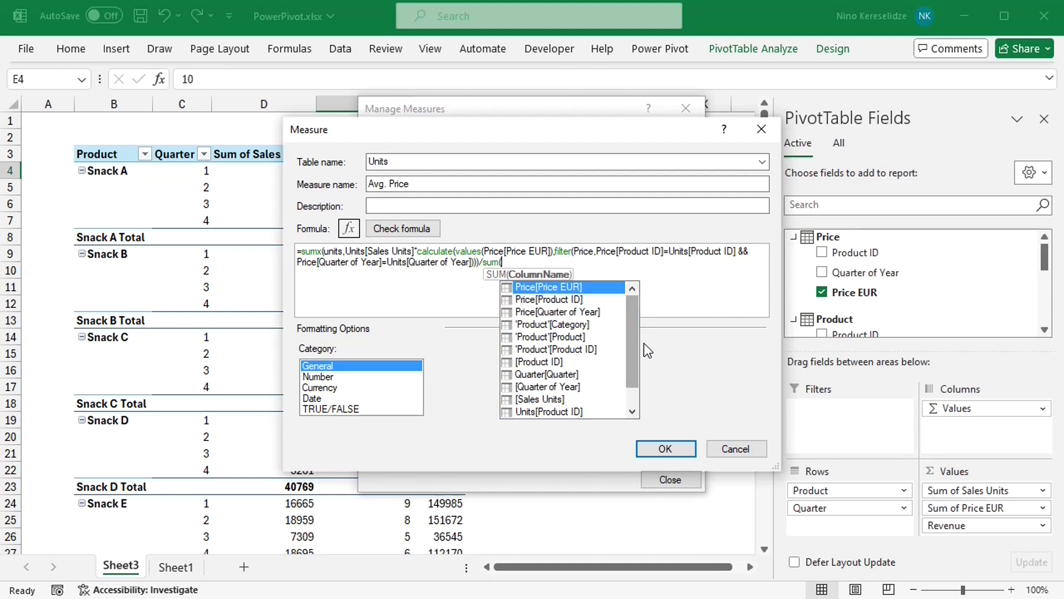
scroll(633, 340, down, 1)
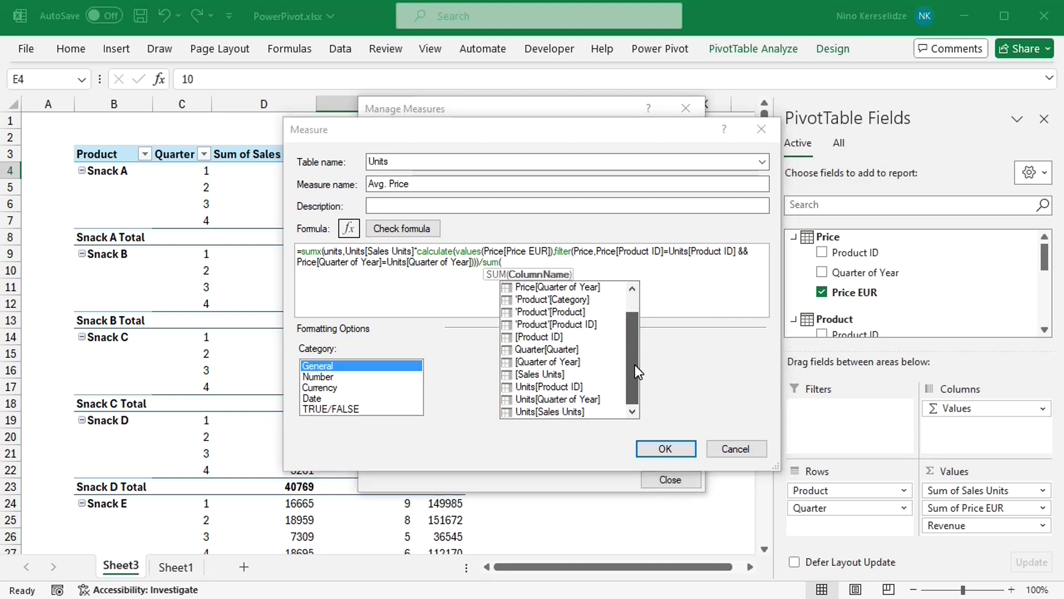
double_click(567, 410)
text())
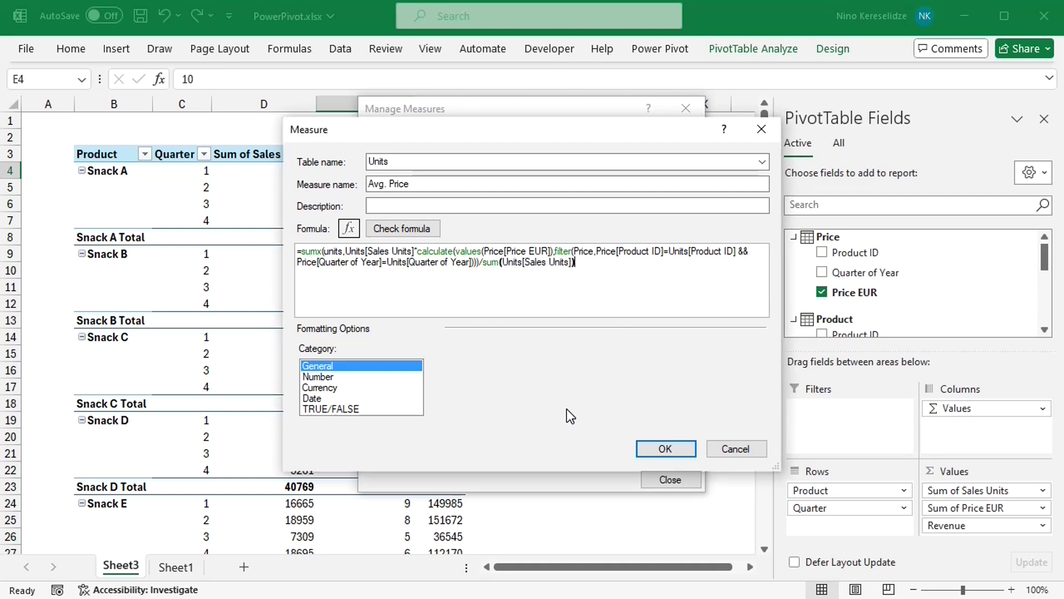
click(651, 453)
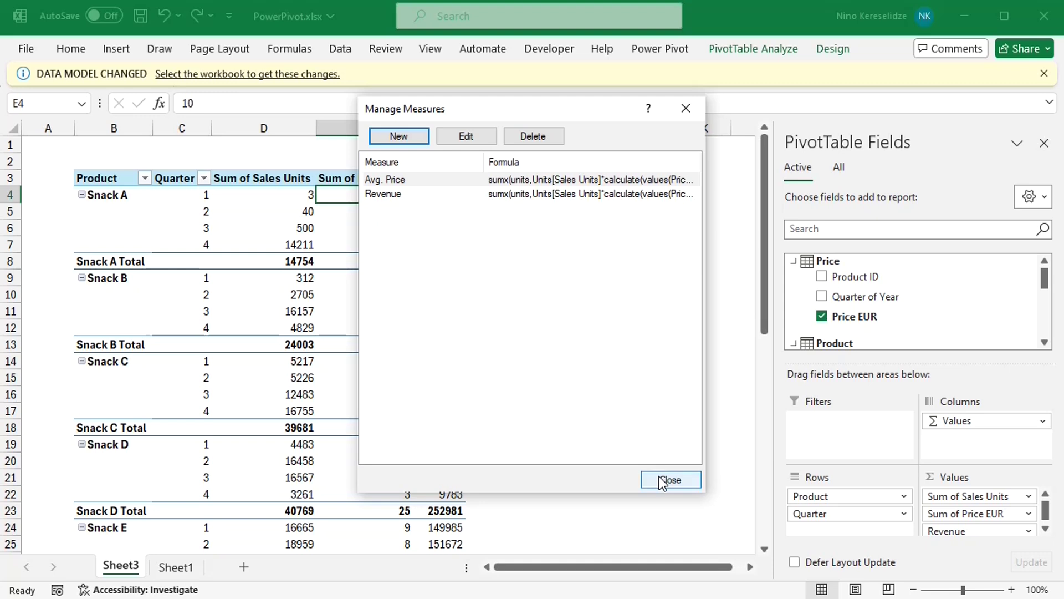
- Add the Avg. Price field to the PivotTable values beside Revenue
click(660, 478)
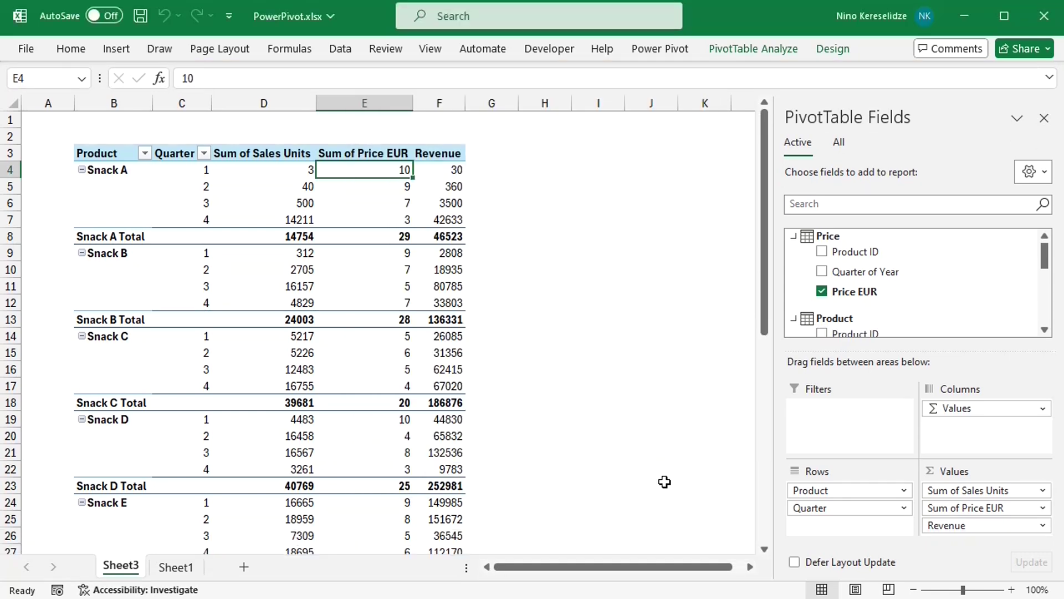
drag(1046, 267, 1046, 323)
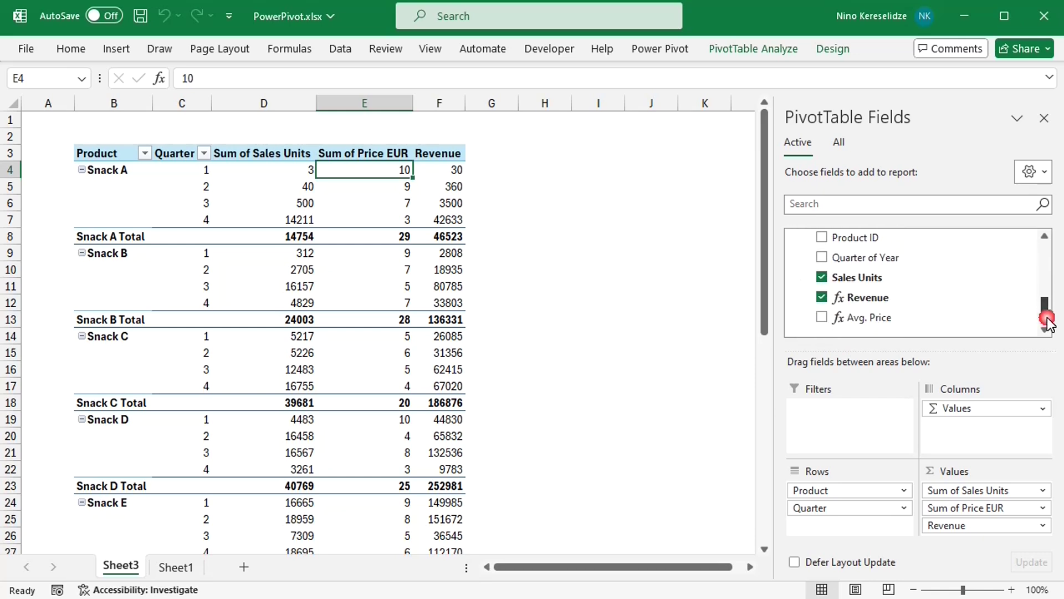
click(822, 317)
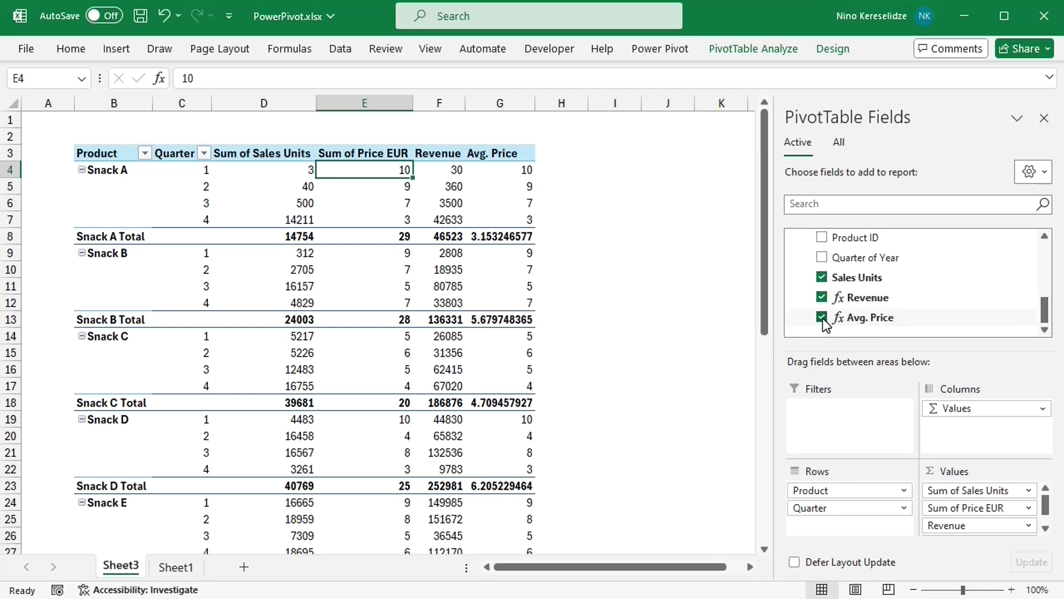